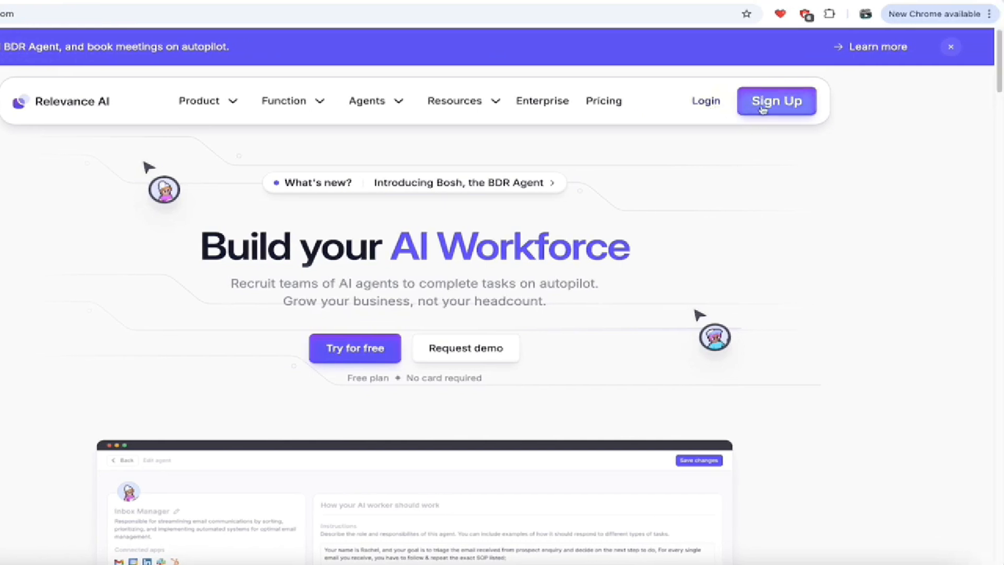
# Start signing up for a Relevance AI account from the website homepage.
pyautogui.click(762, 108)
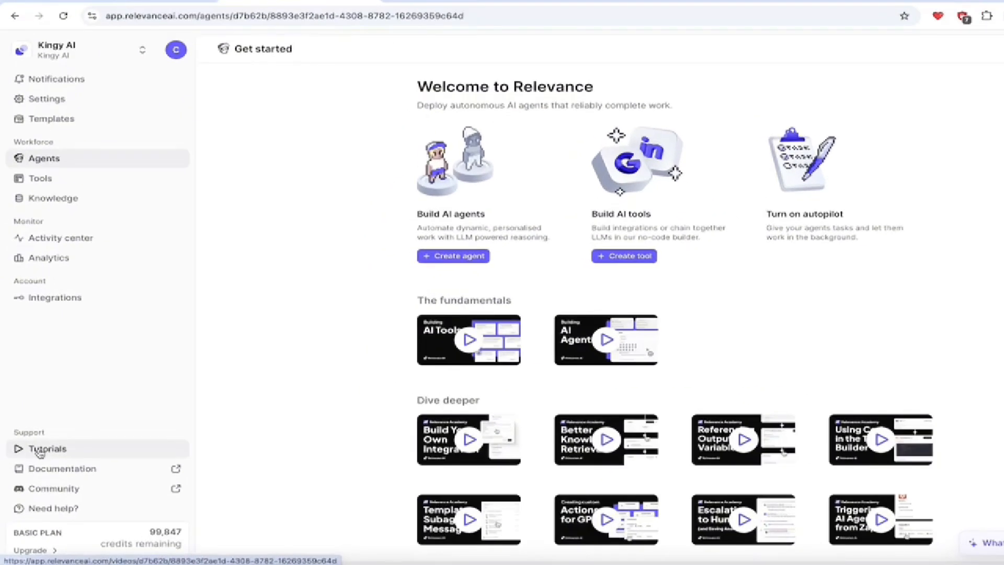
# Open the Tutorials page and scroll through its agent and tool video lessons.
pyautogui.click(39, 449)
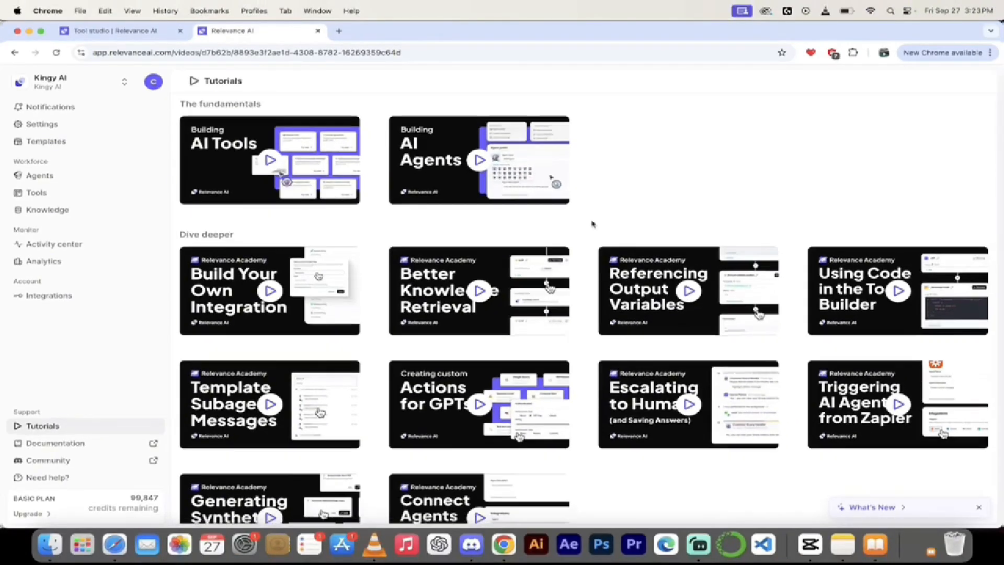
pyautogui.scroll(-5, 591, 262)
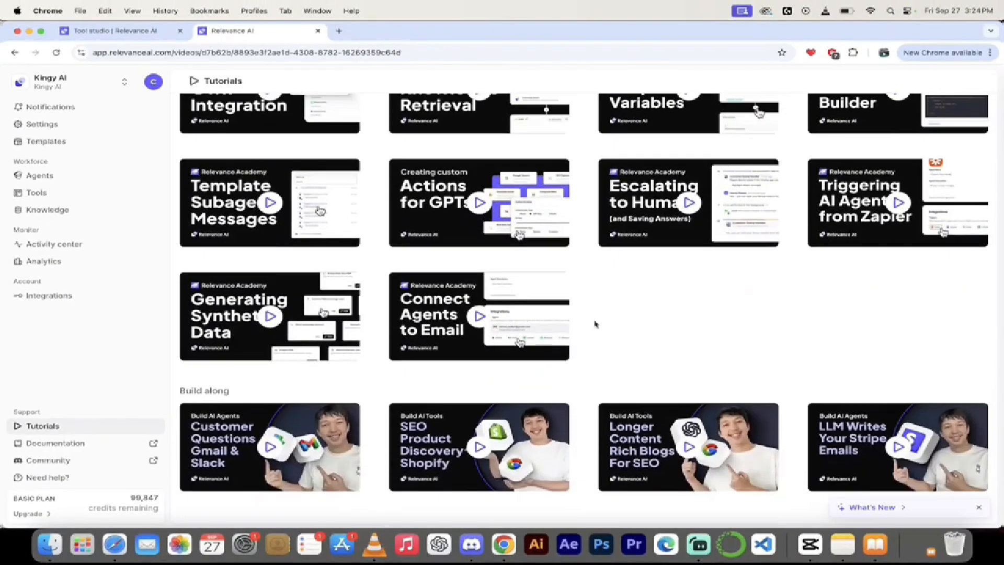
pyautogui.scroll(5, 594, 314)
pyautogui.scroll(1, 595, 323)
pyautogui.scroll(4, 586, 332)
pyautogui.scroll(-3, 586, 332)
pyautogui.scroll(-2, 586, 332)
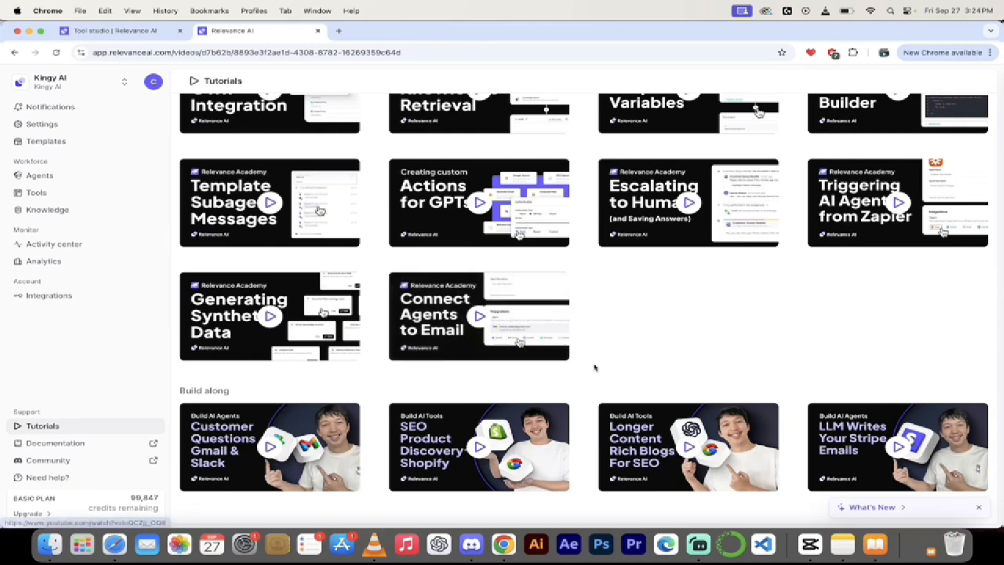
# Skim the Relevance AI documentation, close it, and go back to the Agents page.
pyautogui.click(63, 446)
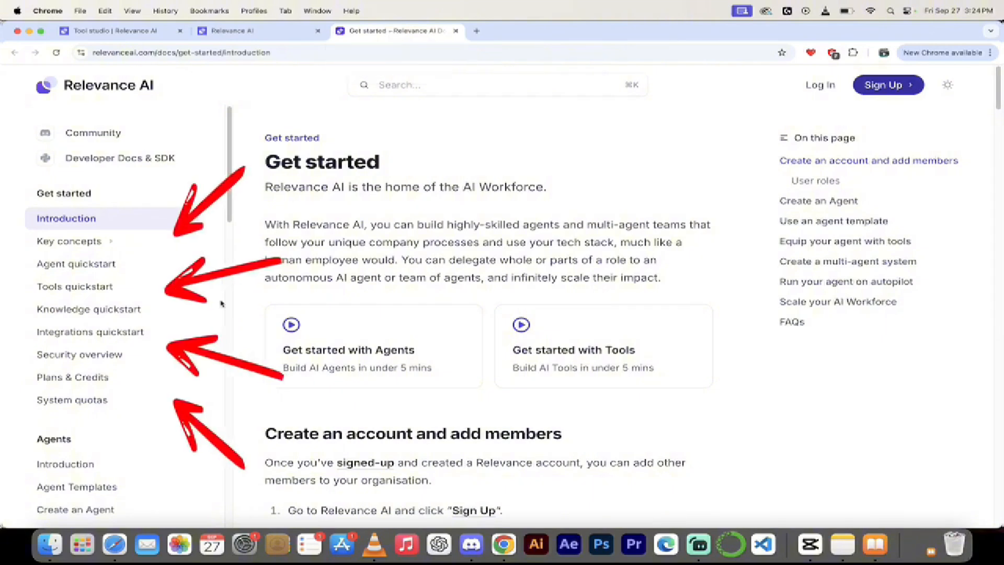
pyautogui.scroll(-4, 87, 243)
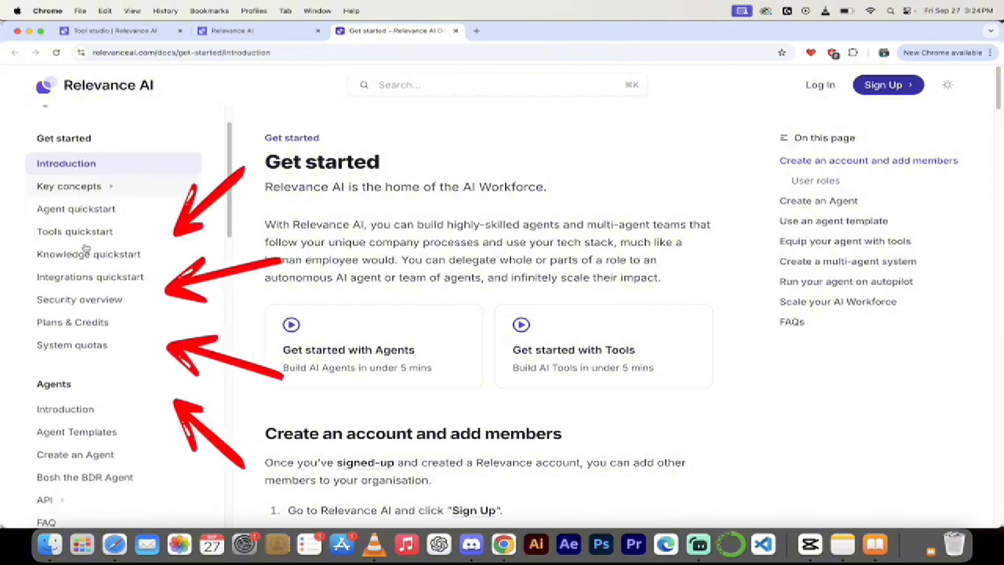
pyautogui.scroll(-1, 86, 246)
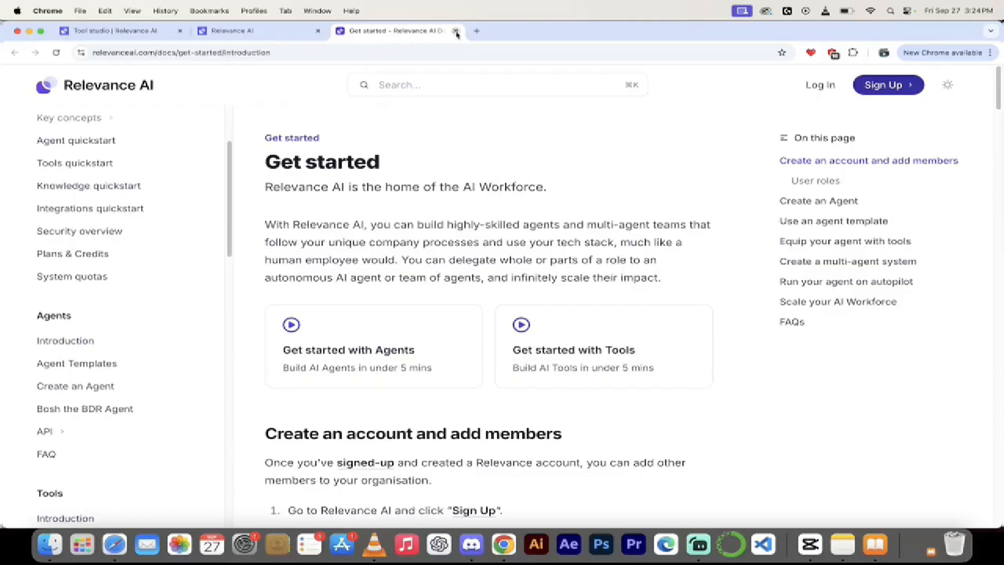
pyautogui.click(457, 31)
pyautogui.scroll(5, 523, 314)
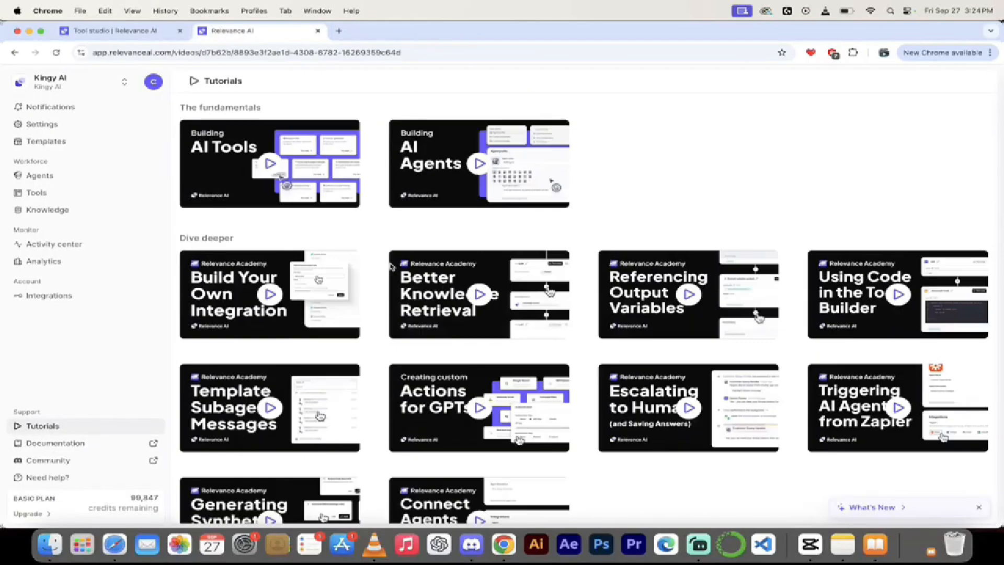
pyautogui.click(54, 175)
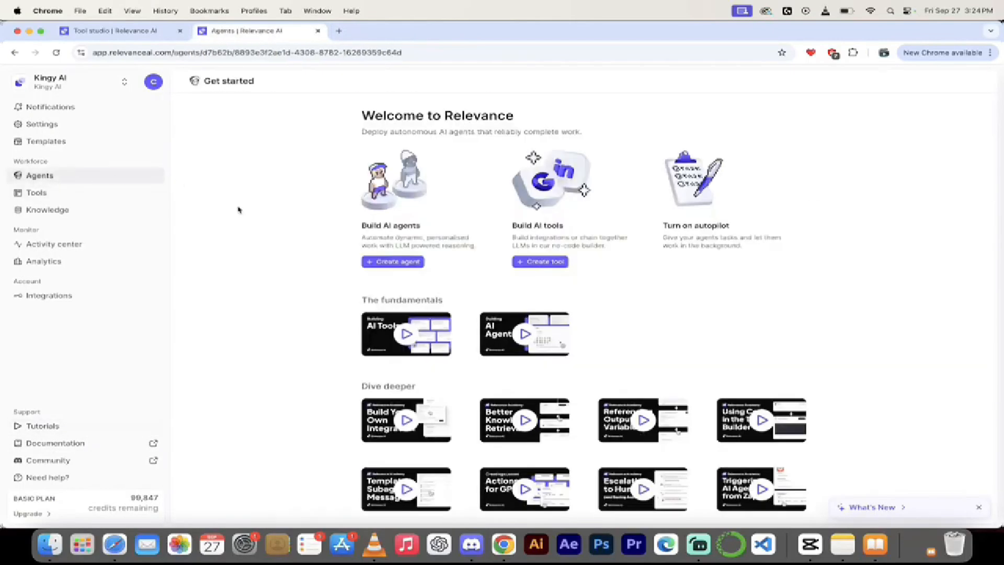
# Go to the Tools list, start a new tool and browse the template gallery.
pyautogui.click(40, 195)
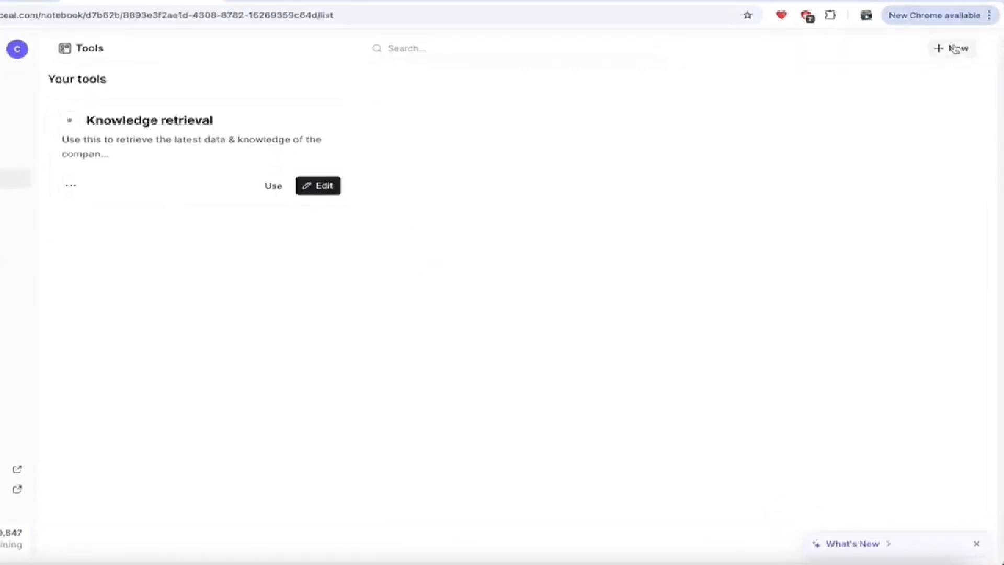
pyautogui.click(955, 49)
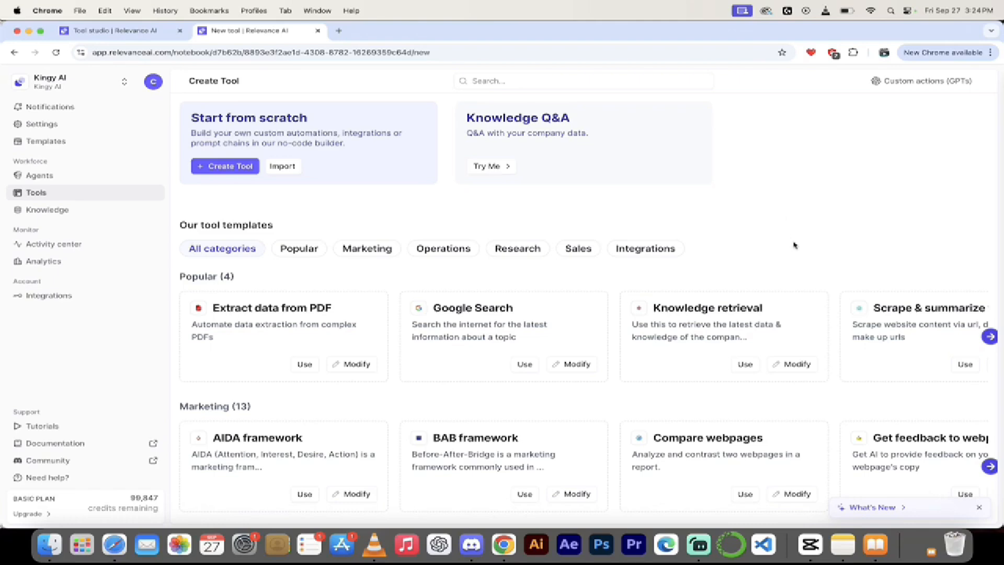
pyautogui.scroll(-2, 796, 246)
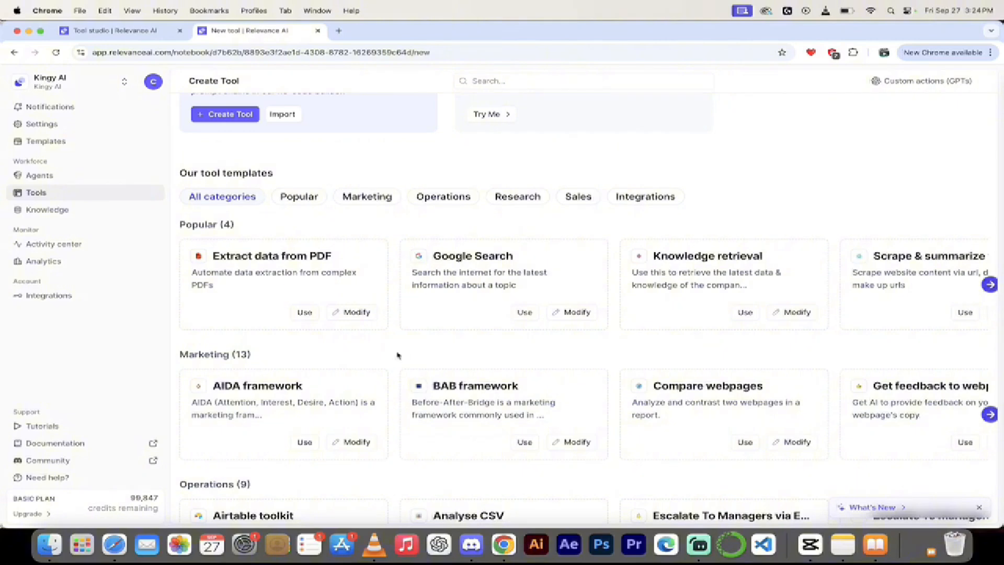
pyautogui.scroll(-1, 397, 356)
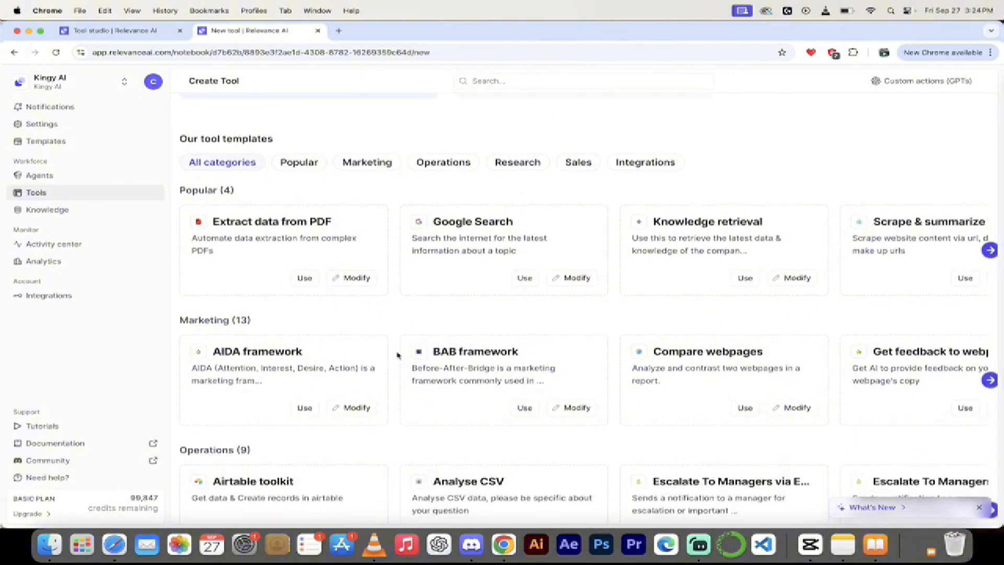
pyautogui.scroll(-1, 397, 356)
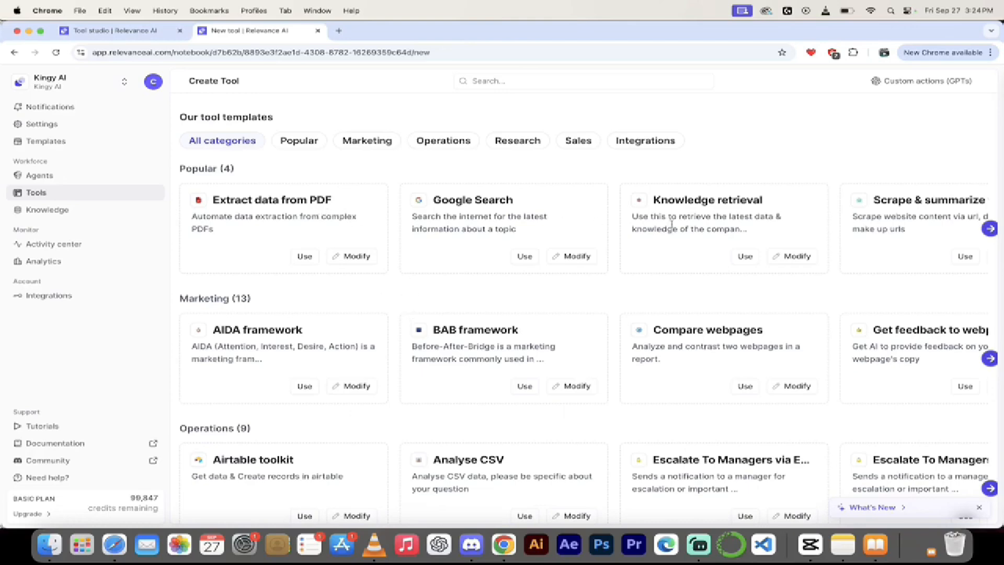
pyautogui.hscroll(3, 671, 224)
pyautogui.scroll(-1, 734, 273)
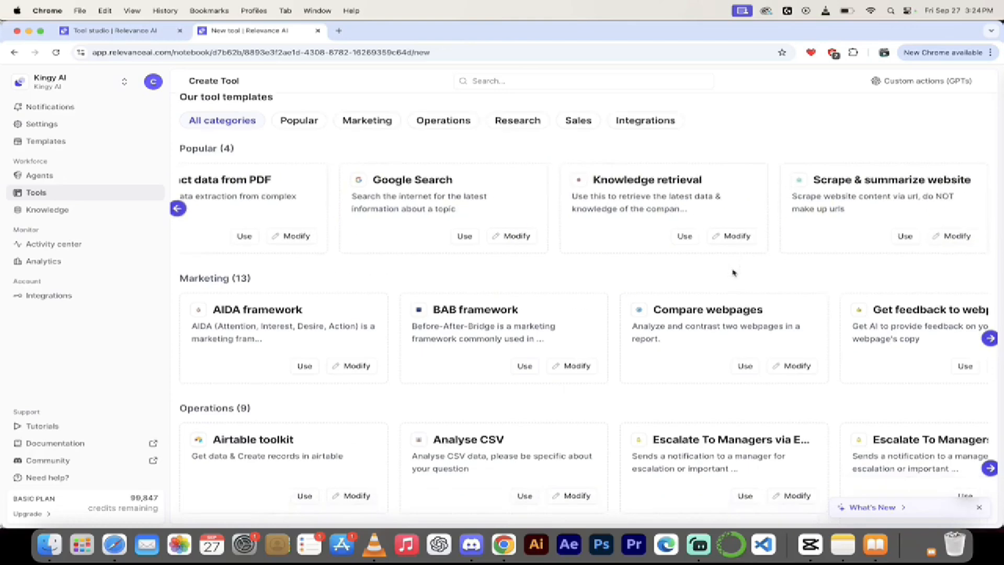
pyautogui.scroll(5, 500, 231)
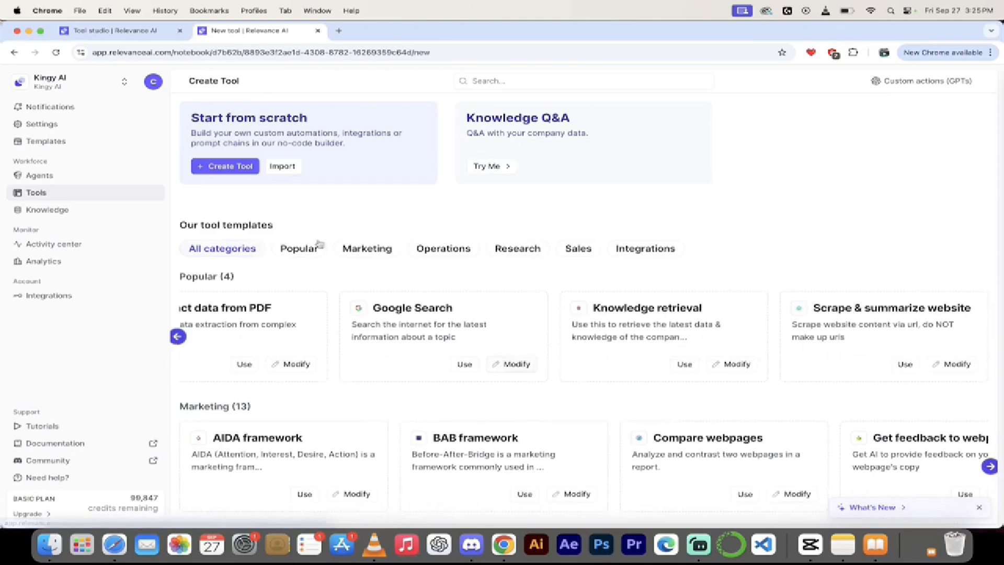
# Browse the Marketing and Integrations tool templates, then start a new tool again.
pyautogui.click(362, 249)
pyautogui.scroll(-3, 408, 403)
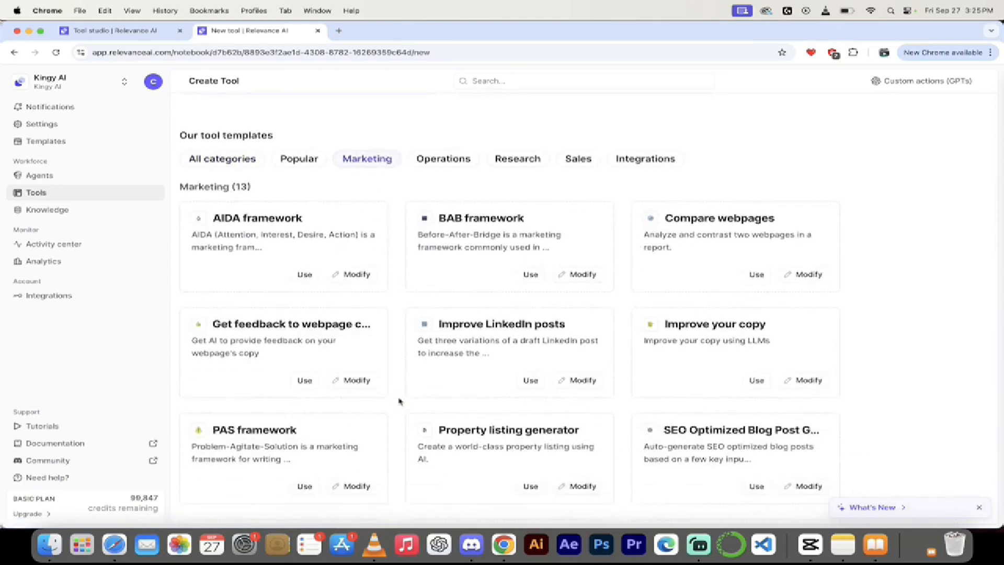
pyautogui.scroll(-2, 399, 400)
pyautogui.scroll(-2, 401, 367)
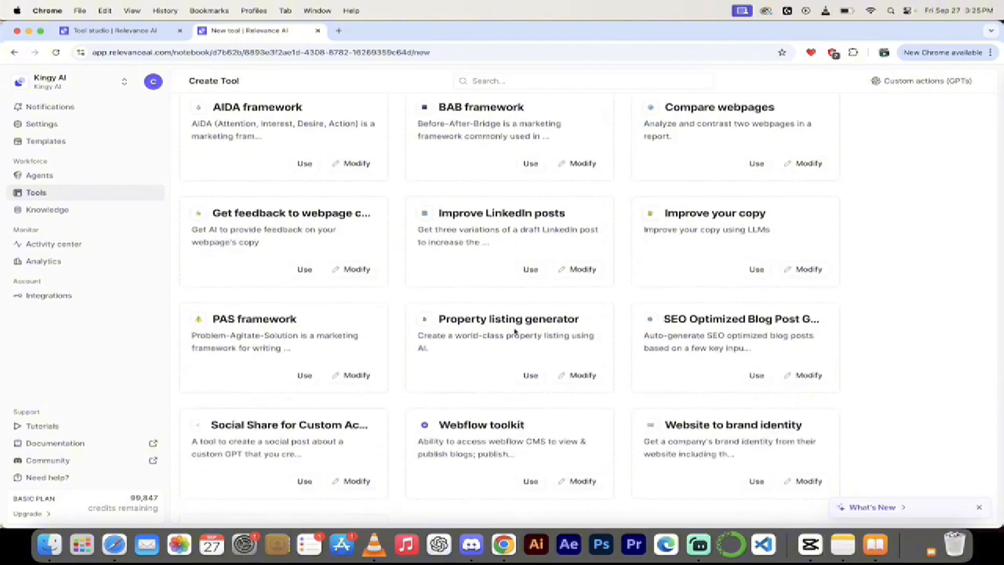
pyautogui.scroll(4, 622, 322)
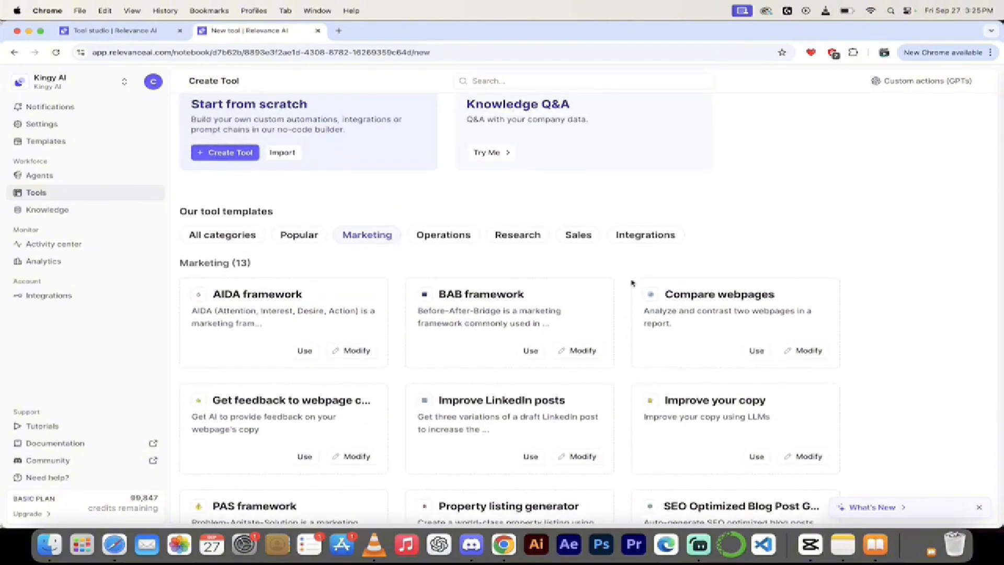
pyautogui.click(645, 235)
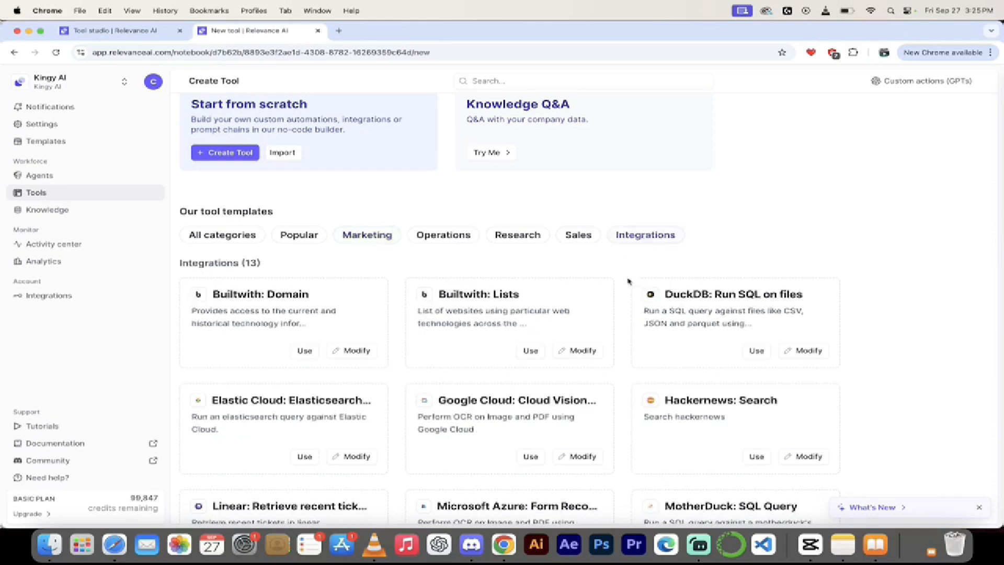
pyautogui.scroll(-1, 633, 366)
pyautogui.scroll(-3, 636, 380)
pyautogui.scroll(1, 637, 380)
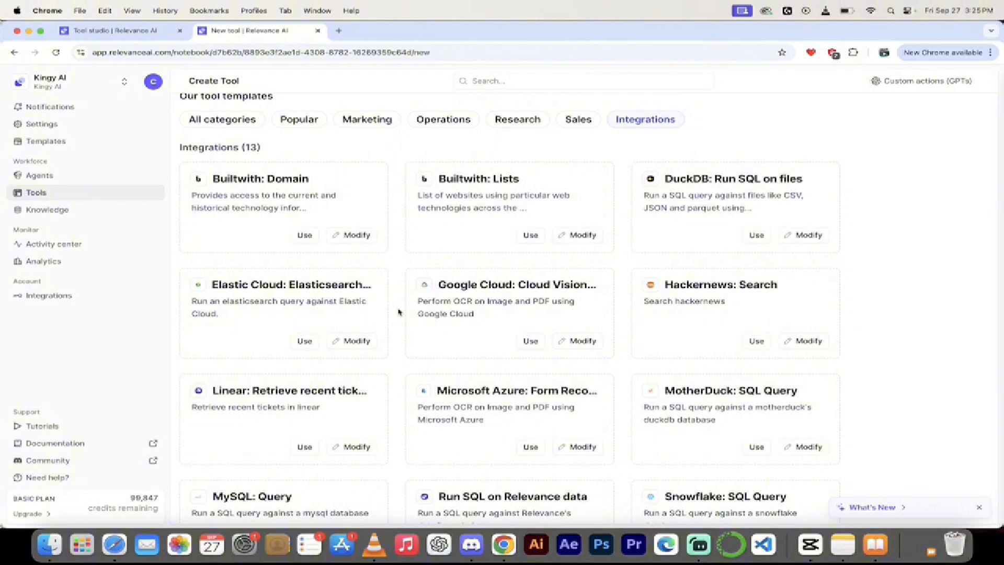
pyautogui.scroll(3, 398, 312)
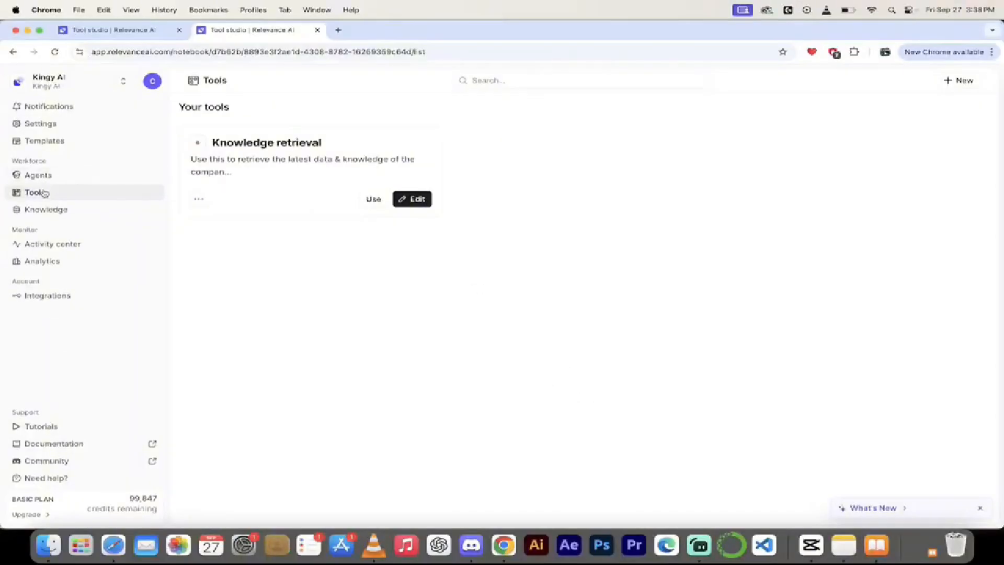
pyautogui.click(961, 80)
# Create a blank tool from scratch and list its available user input types.
pyautogui.click(231, 165)
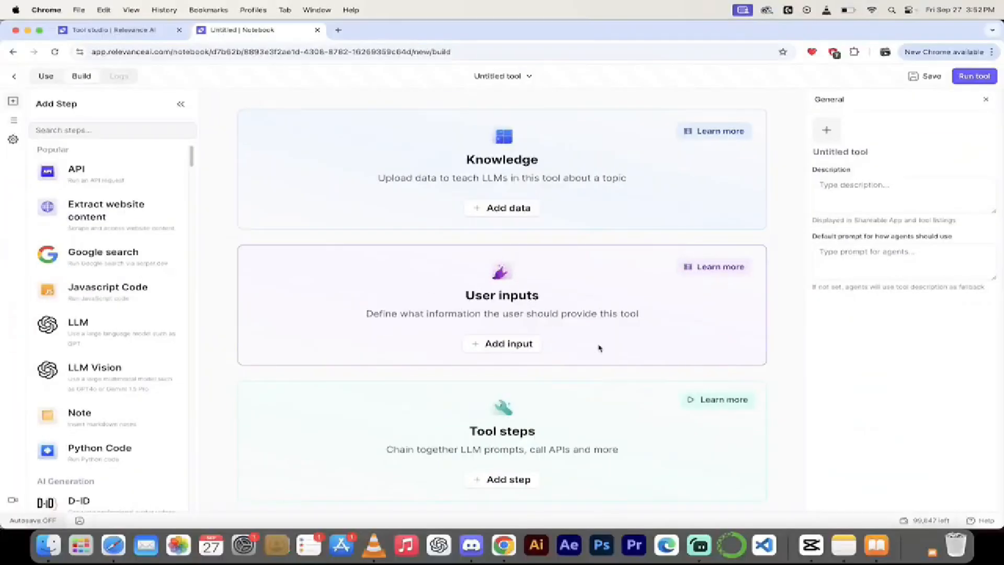
pyautogui.click(503, 344)
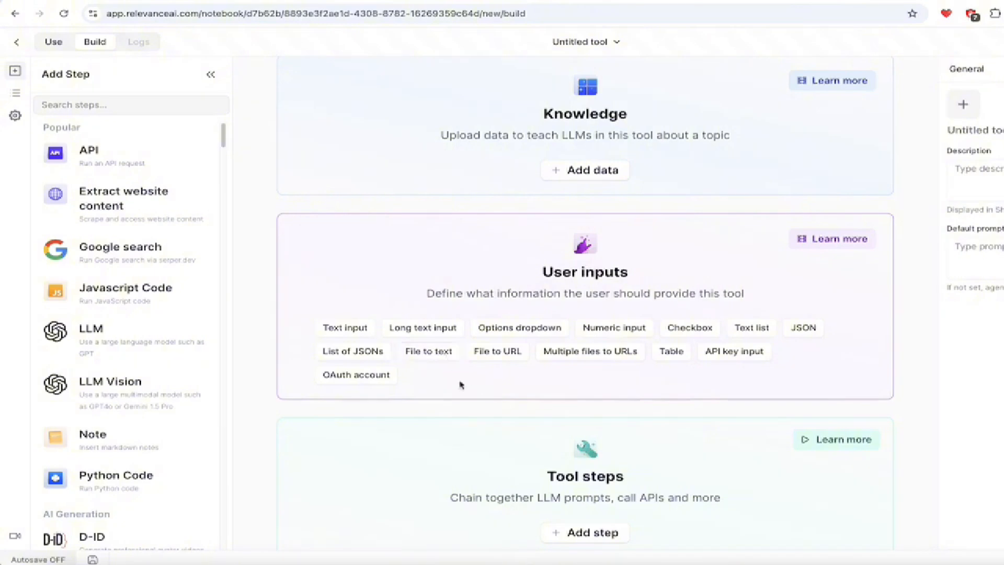
# Add a Text input to the untitled tool's User inputs.
pyautogui.click(356, 329)
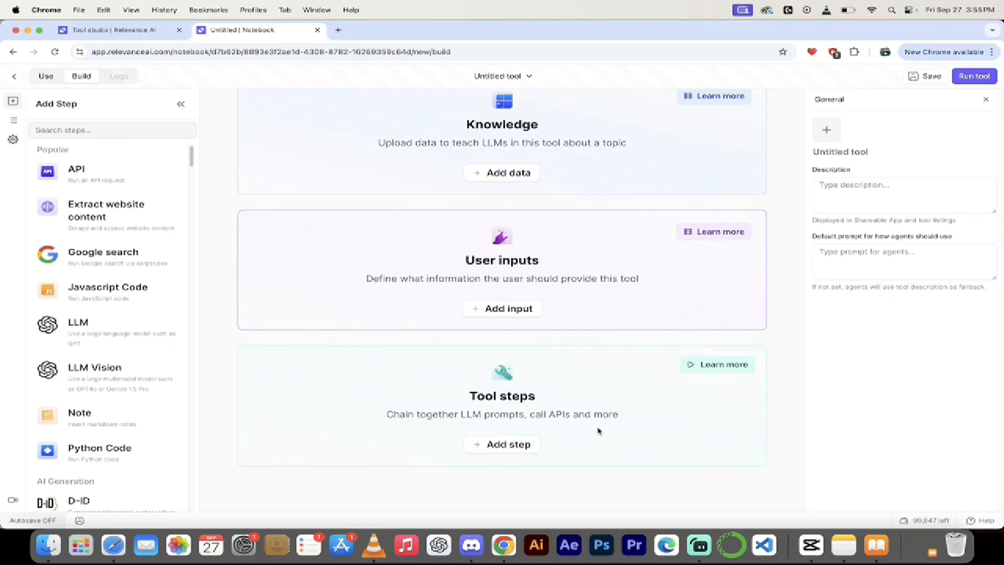
# Open the tool-step picker and browse the AI Generation steps.
pyautogui.click(503, 444)
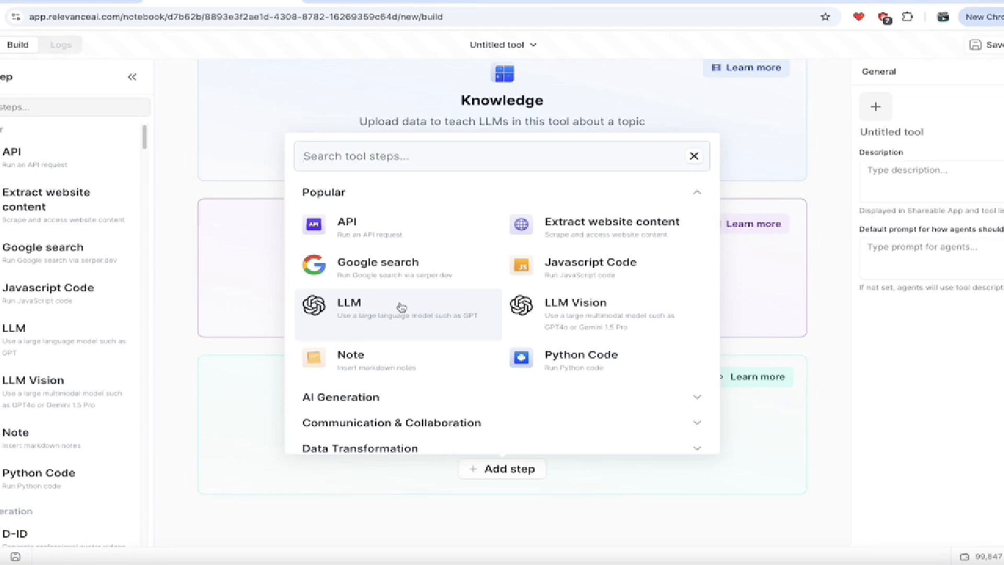
pyautogui.scroll(-3, 402, 307)
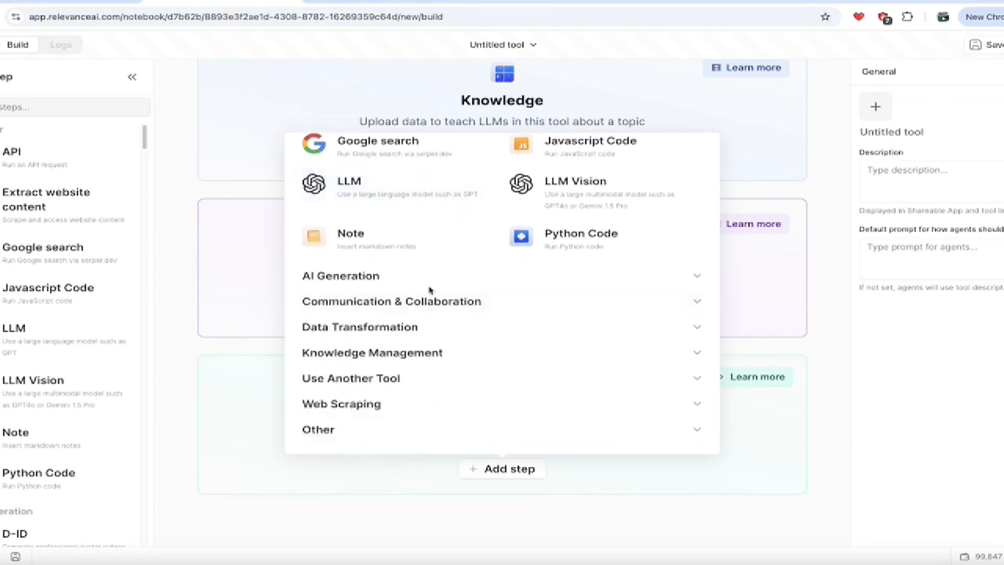
pyautogui.click(496, 277)
pyautogui.scroll(-2, 495, 290)
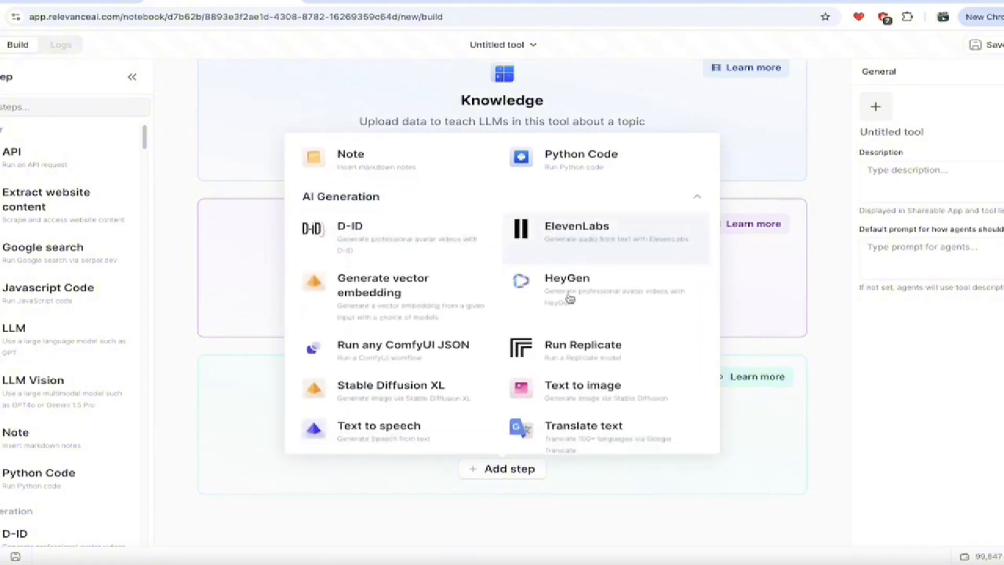
pyautogui.scroll(-1, 569, 298)
pyautogui.scroll(1, 570, 298)
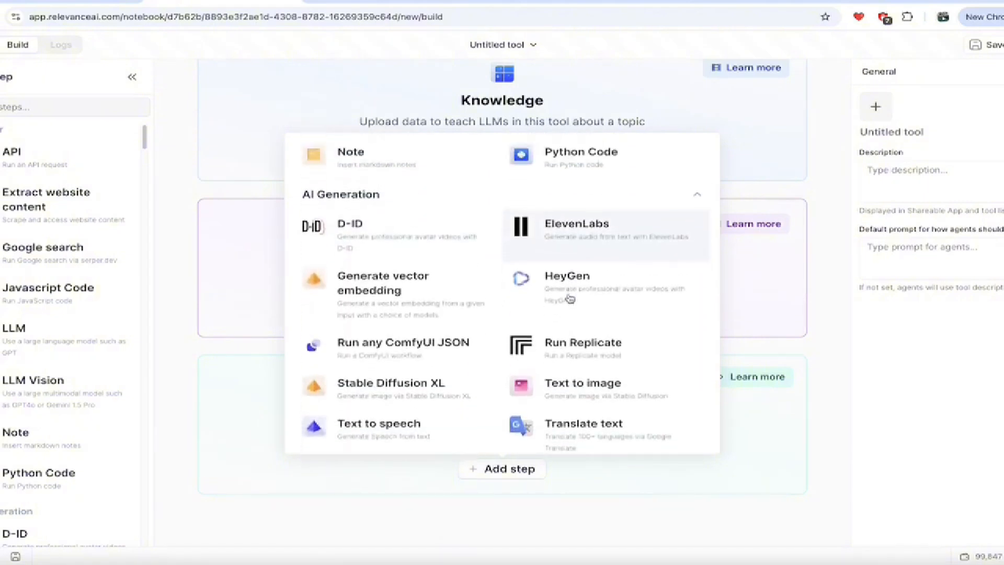
pyautogui.scroll(-5, 569, 297)
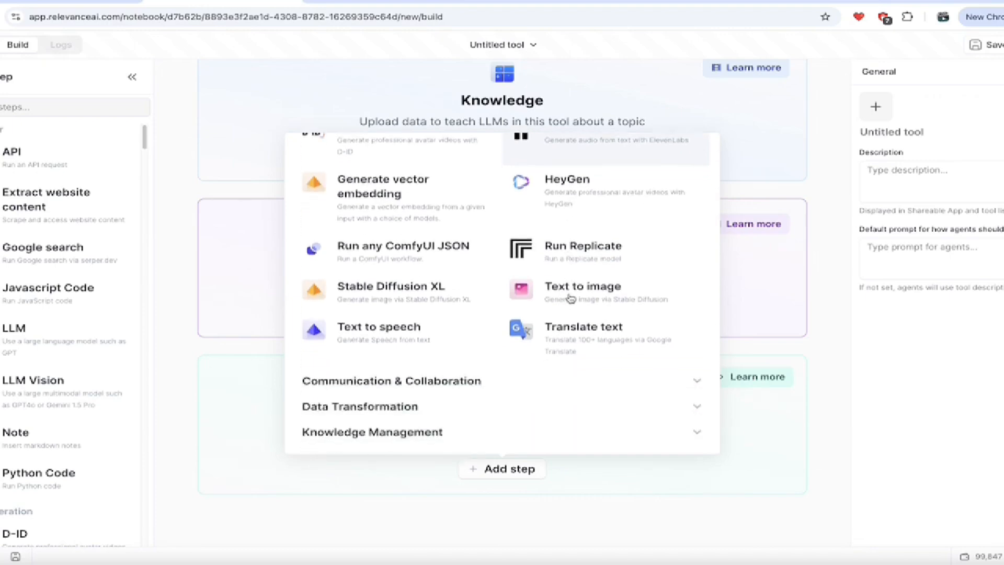
# Browse the Data Transformation, Use Another Tool and Web Scraping step categories.
pyautogui.click(462, 331)
pyautogui.scroll(-6, 470, 340)
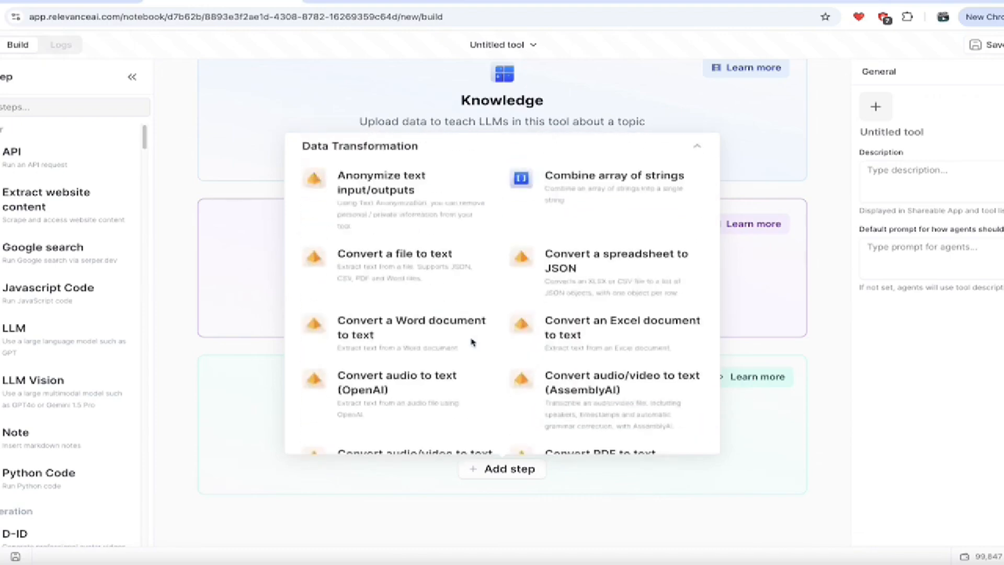
pyautogui.scroll(-14, 473, 343)
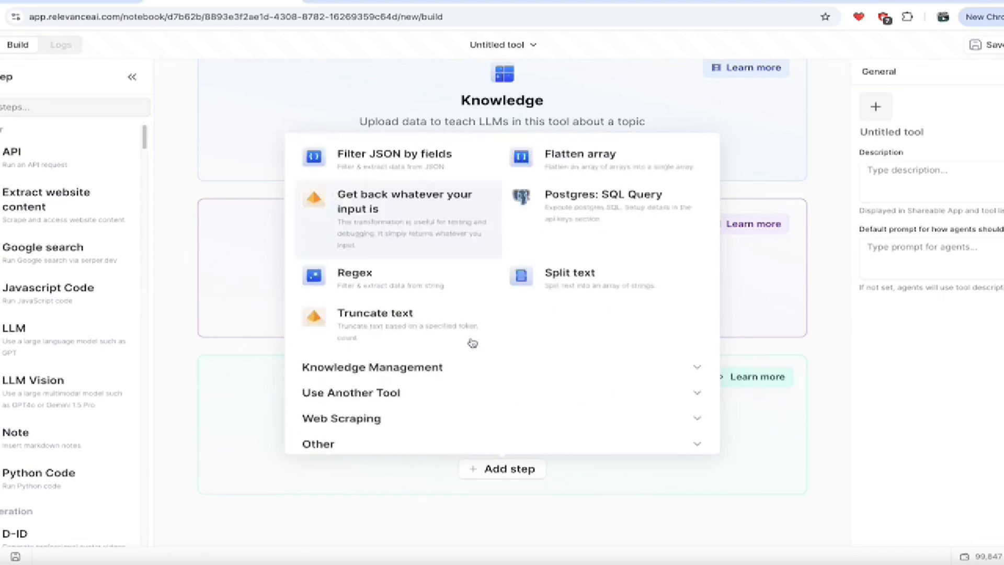
pyautogui.click(442, 378)
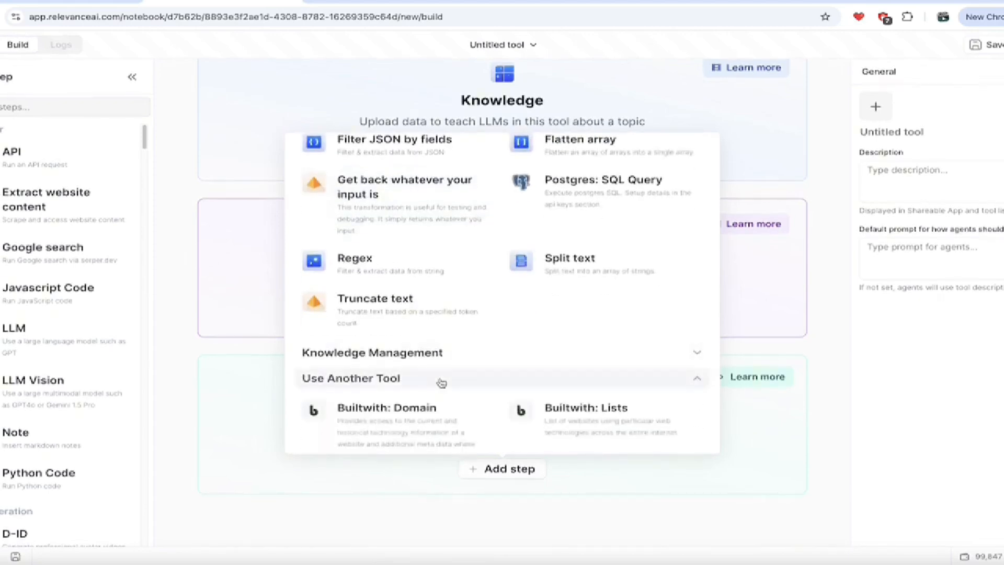
pyautogui.scroll(-3, 441, 383)
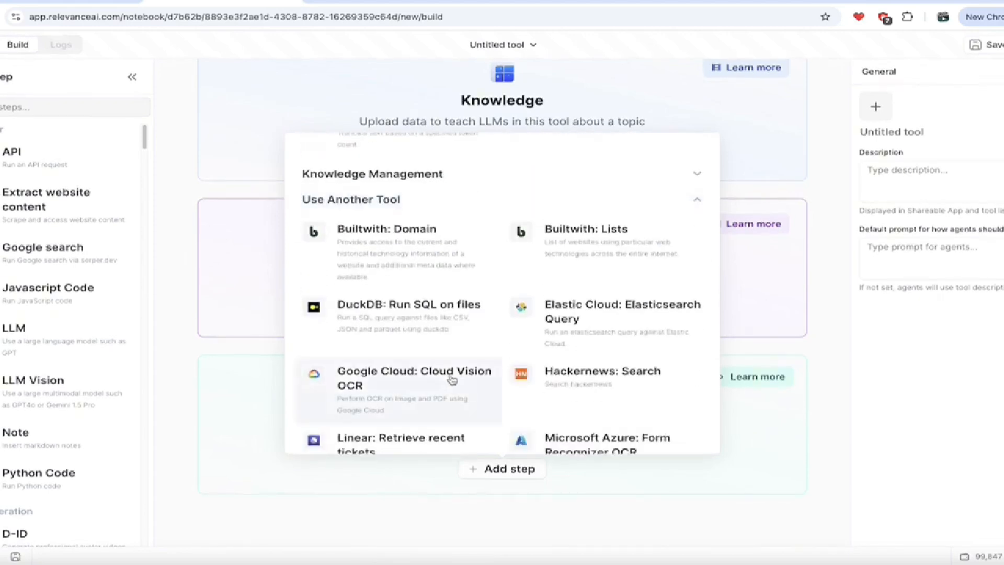
pyautogui.scroll(-5, 452, 380)
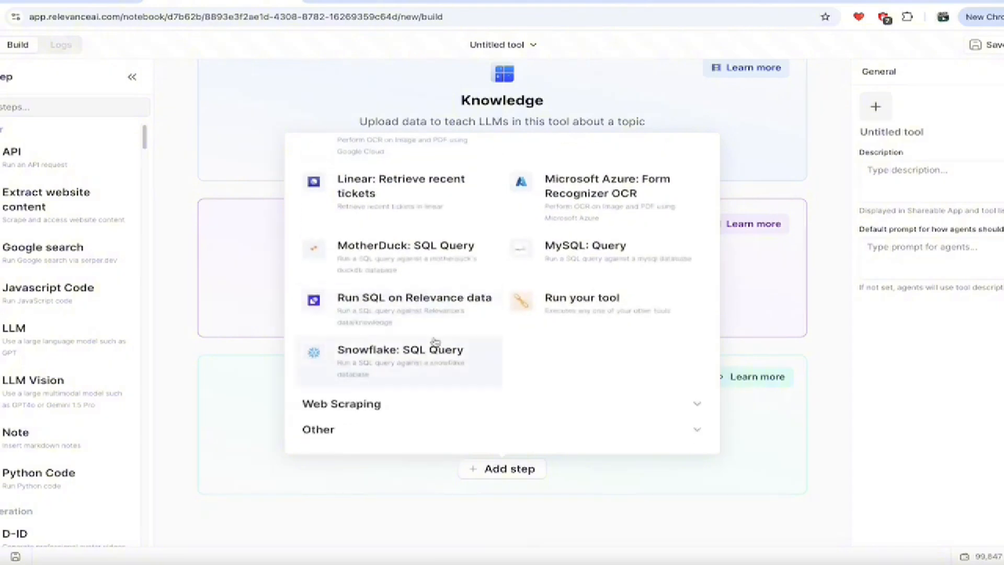
pyautogui.click(461, 414)
pyautogui.scroll(-4, 478, 379)
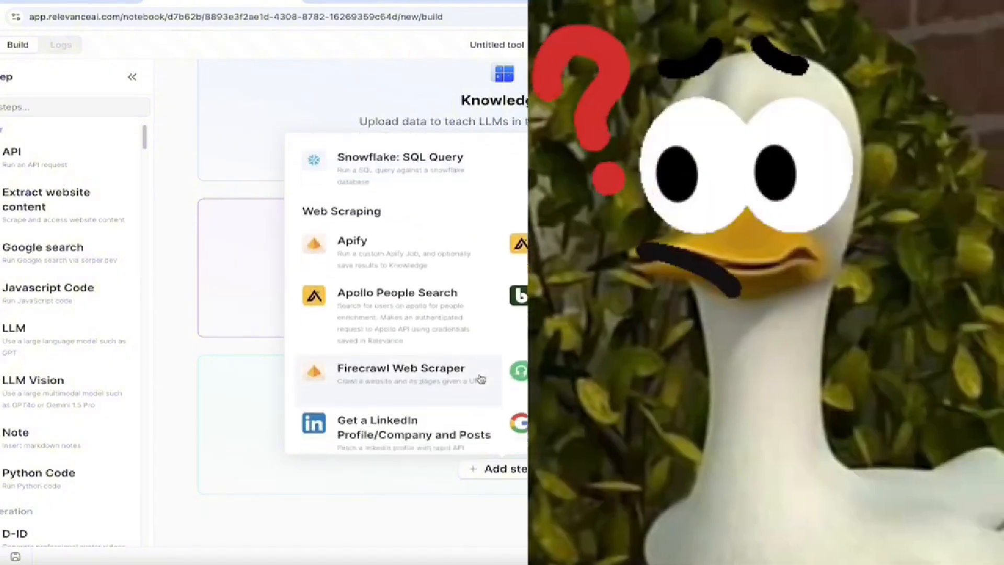
pyautogui.scroll(-2, 479, 378)
pyautogui.scroll(-5, 479, 378)
pyautogui.scroll(20, 480, 378)
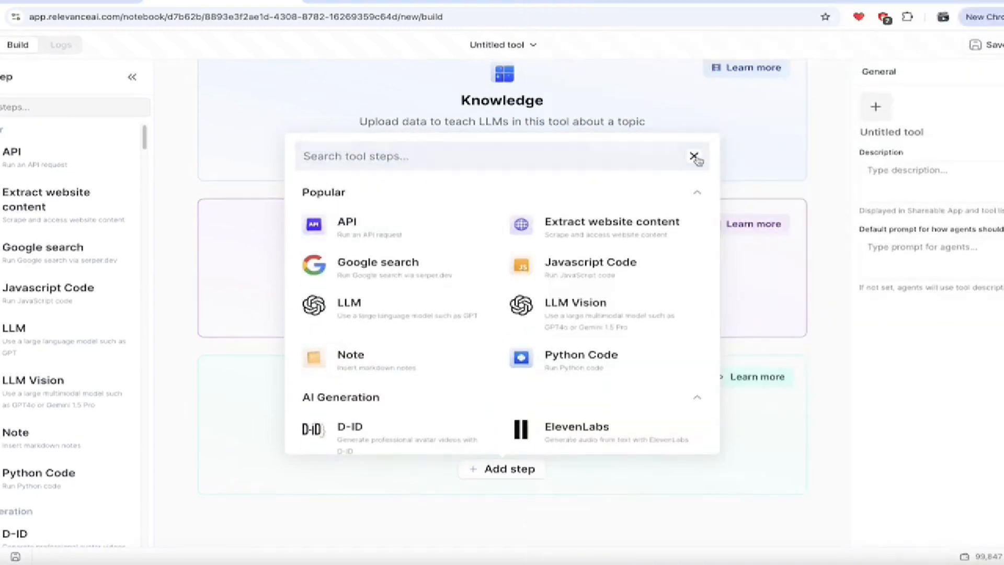
# Close the step picker without adding a step and open the Templates gallery.
pyautogui.click(694, 156)
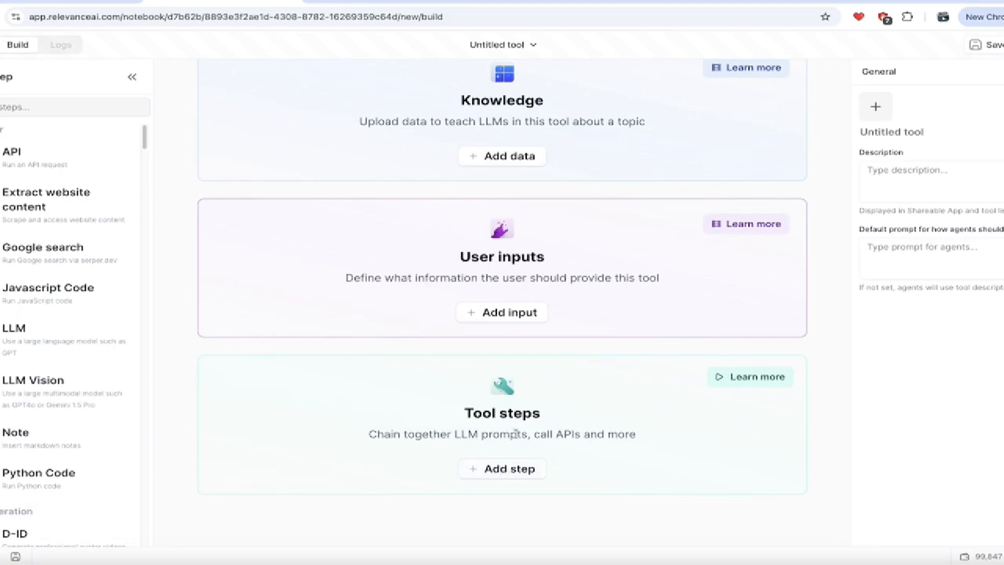
pyautogui.scroll(1, 515, 434)
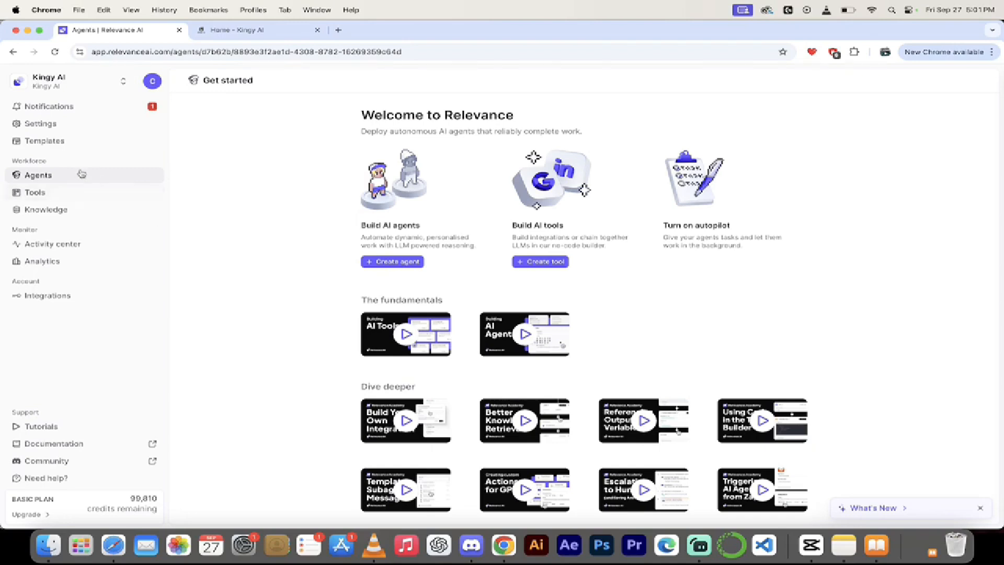
pyautogui.click(52, 141)
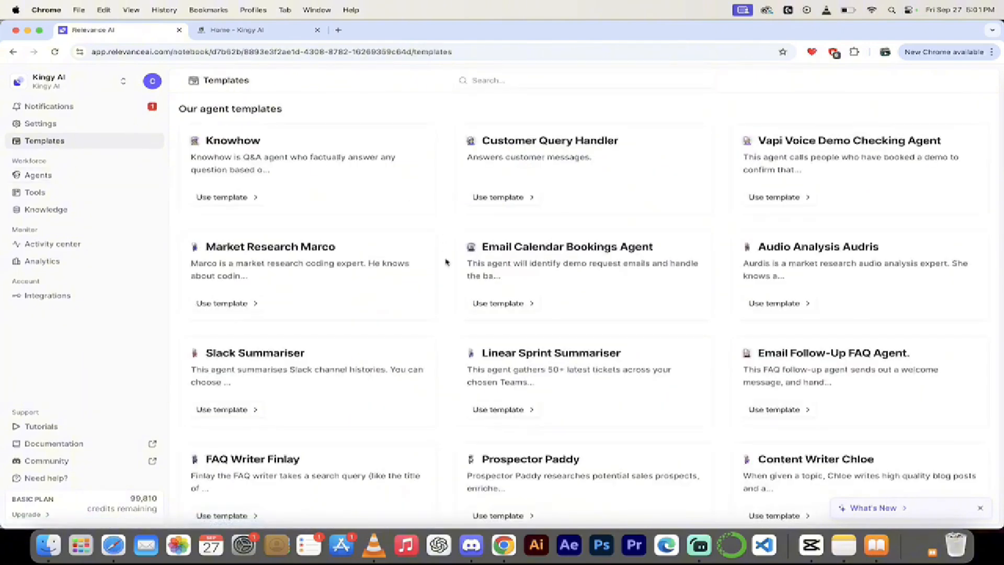
# Scroll to the tool templates and use the Scrape & summarize website template.
pyautogui.scroll(-5, 446, 261)
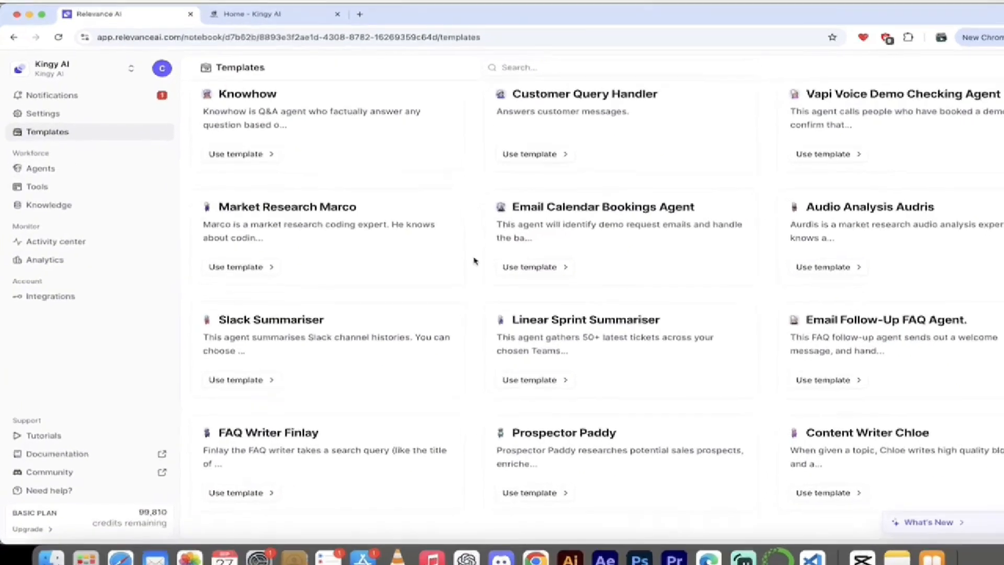
pyautogui.scroll(-3, 500, 259)
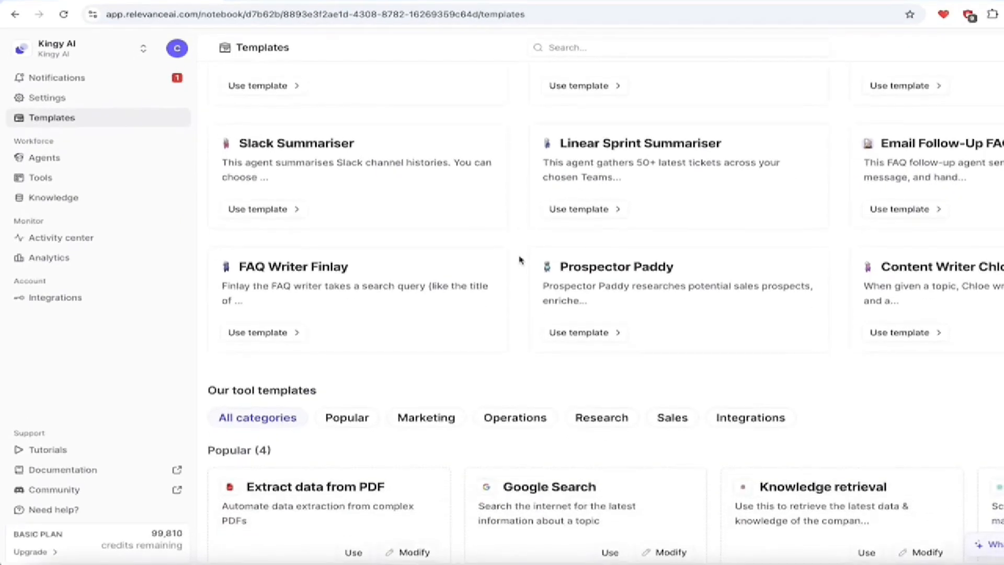
pyautogui.scroll(-2, 520, 278)
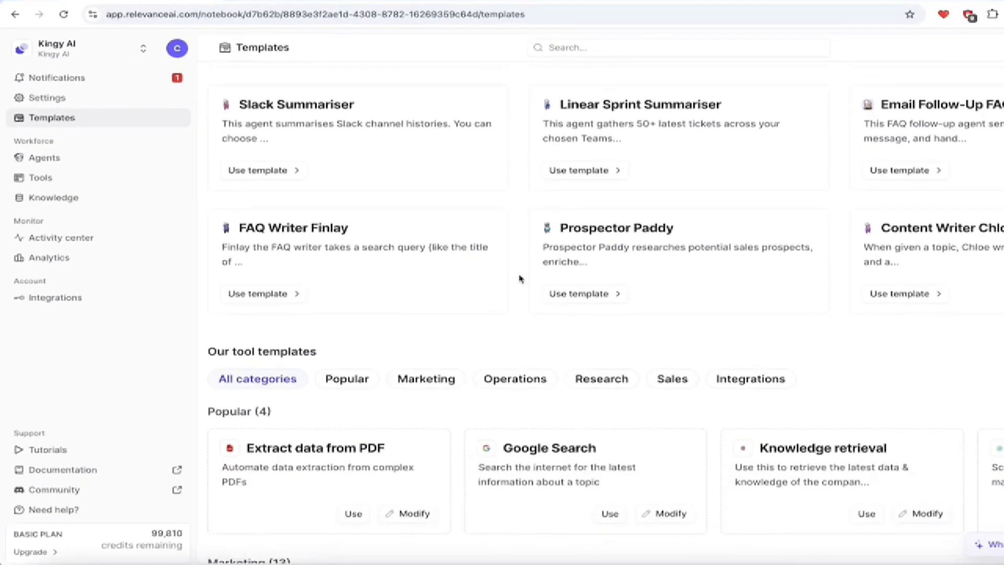
pyautogui.scroll(-5, 520, 278)
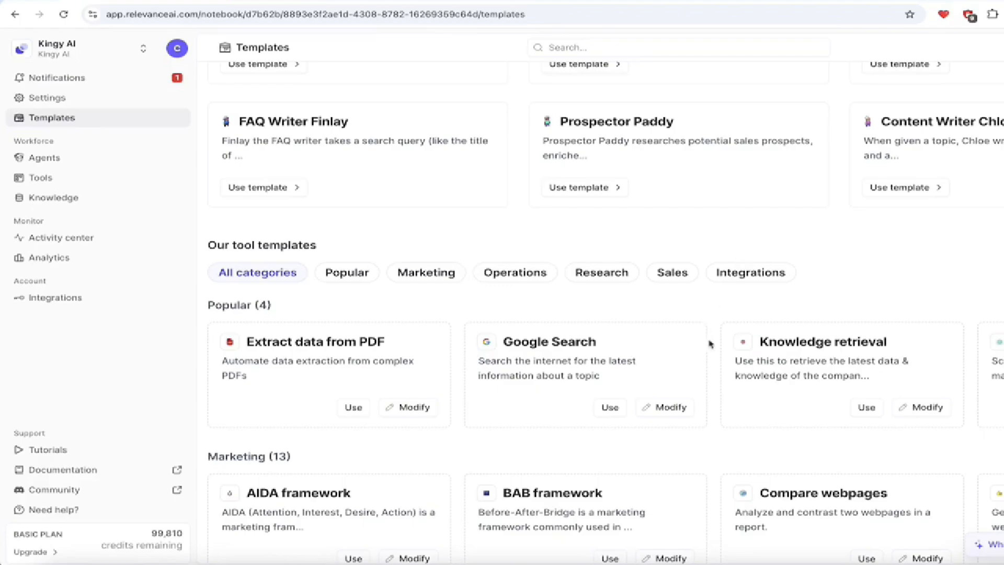
pyautogui.scroll(-3, 716, 356)
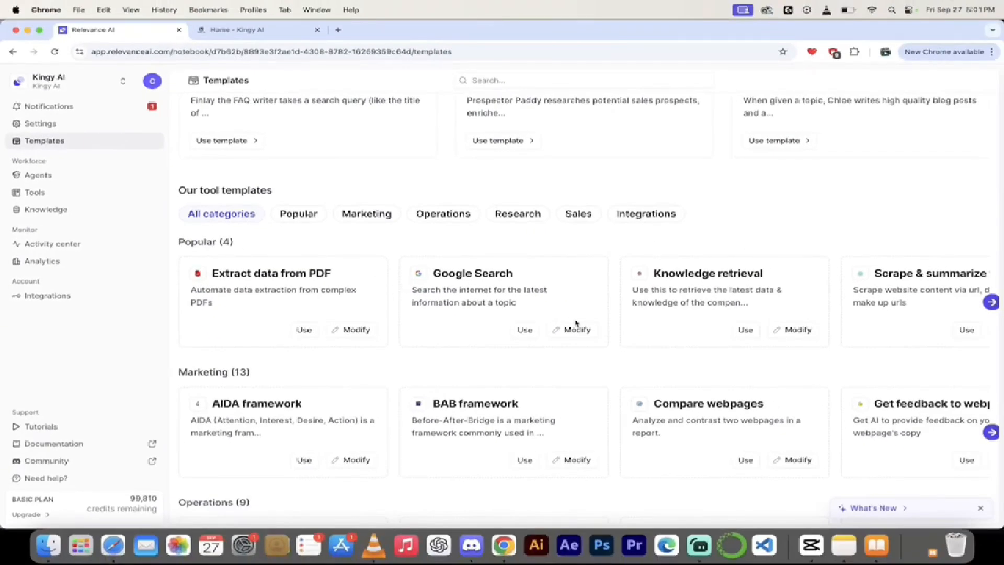
pyautogui.hscroll(2, 577, 324)
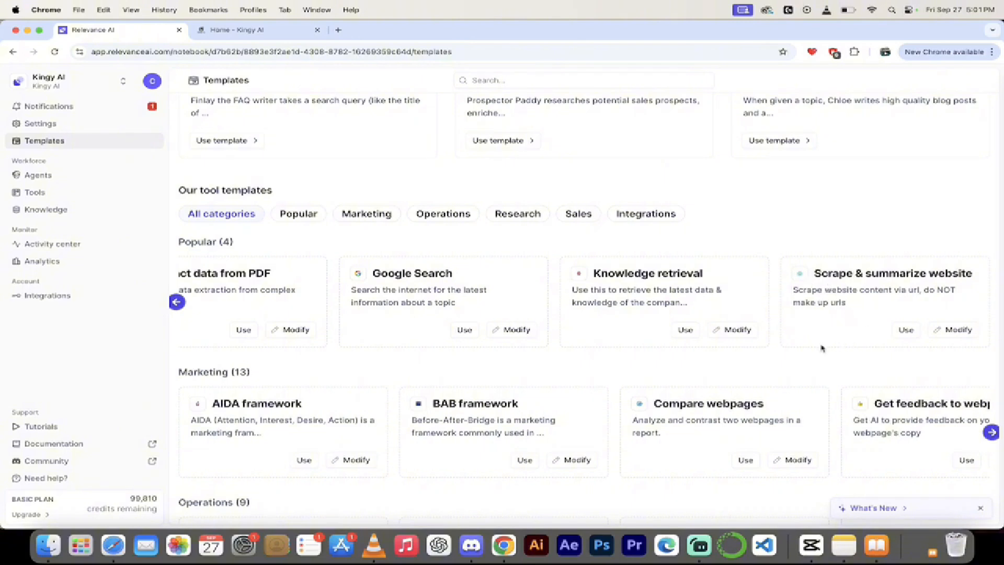
pyautogui.click(904, 330)
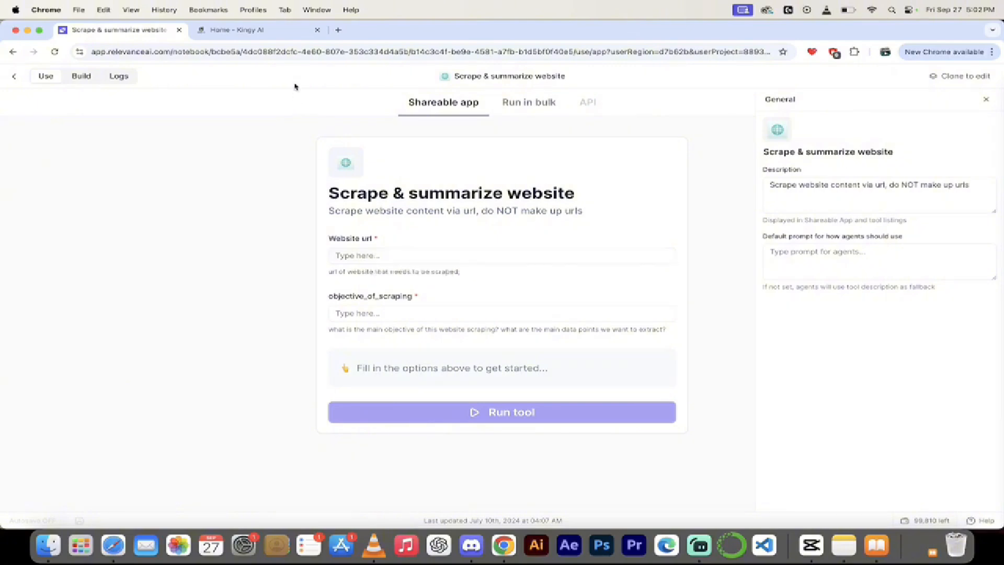
# Copy the Kingy AI site address from its tab and return to the Relevance AI form.
pyautogui.click(250, 31)
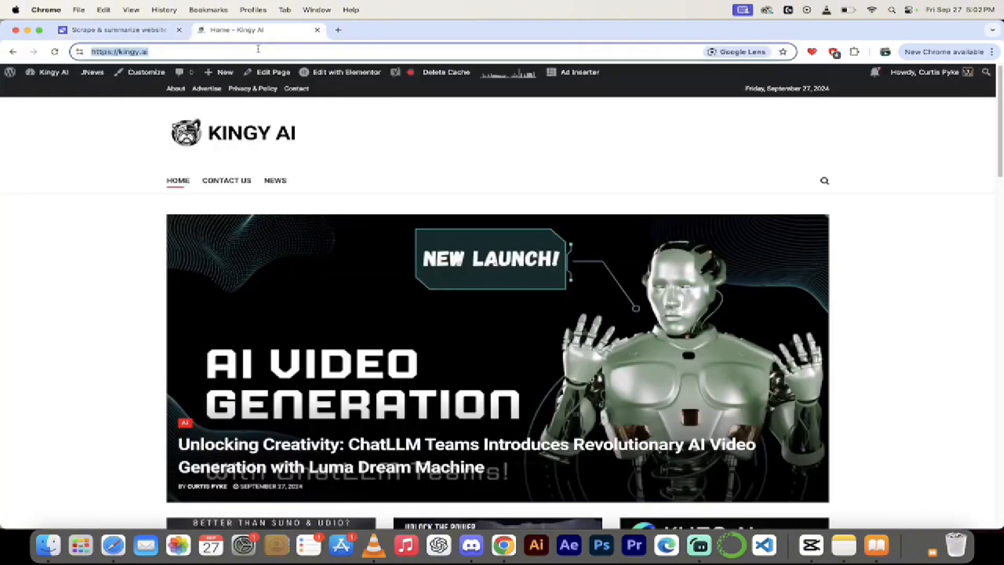
pyautogui.rightClick(258, 49)
pyautogui.click(284, 129)
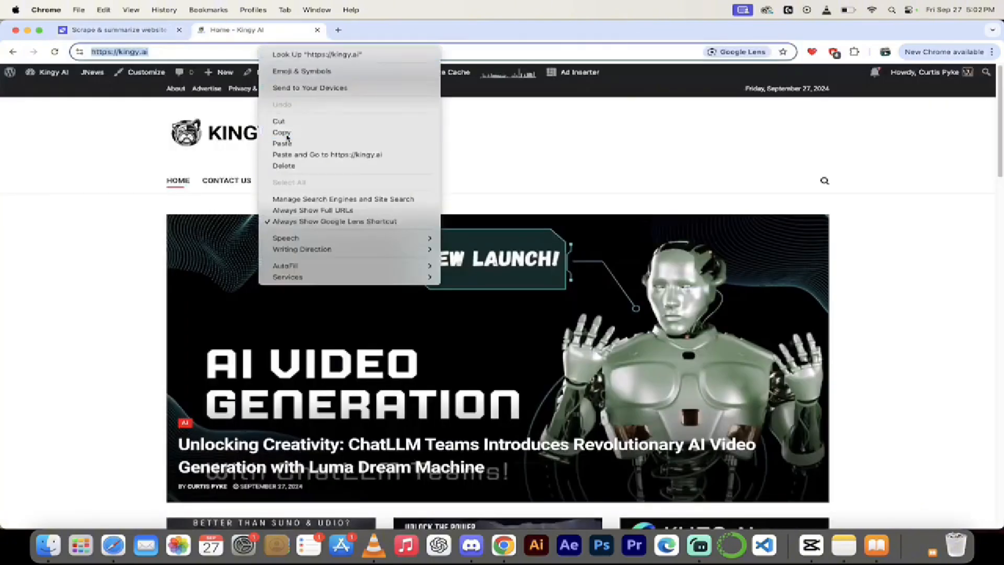
pyautogui.scroll(-6, 305, 260)
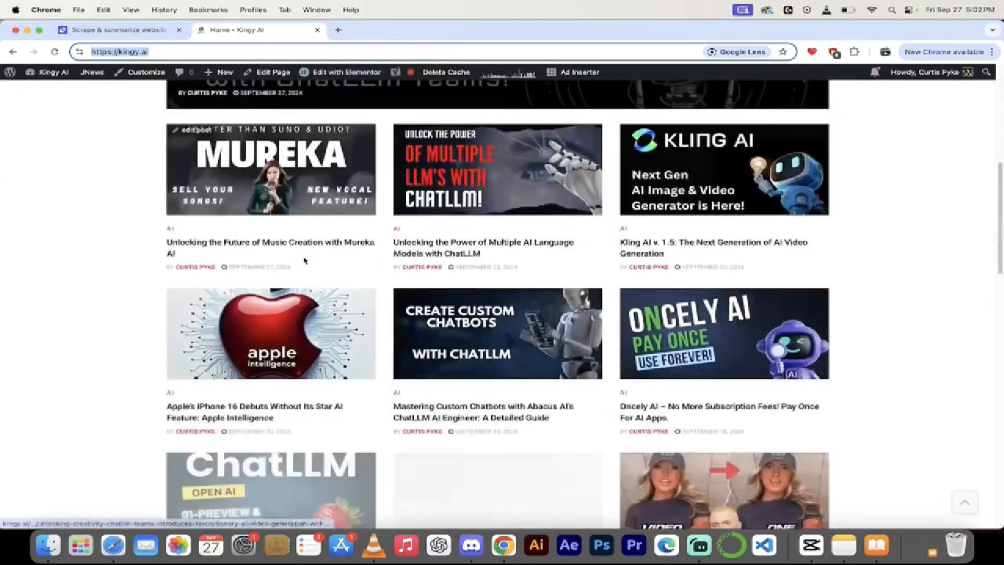
pyautogui.scroll(-2, 305, 261)
pyautogui.scroll(5, 189, 108)
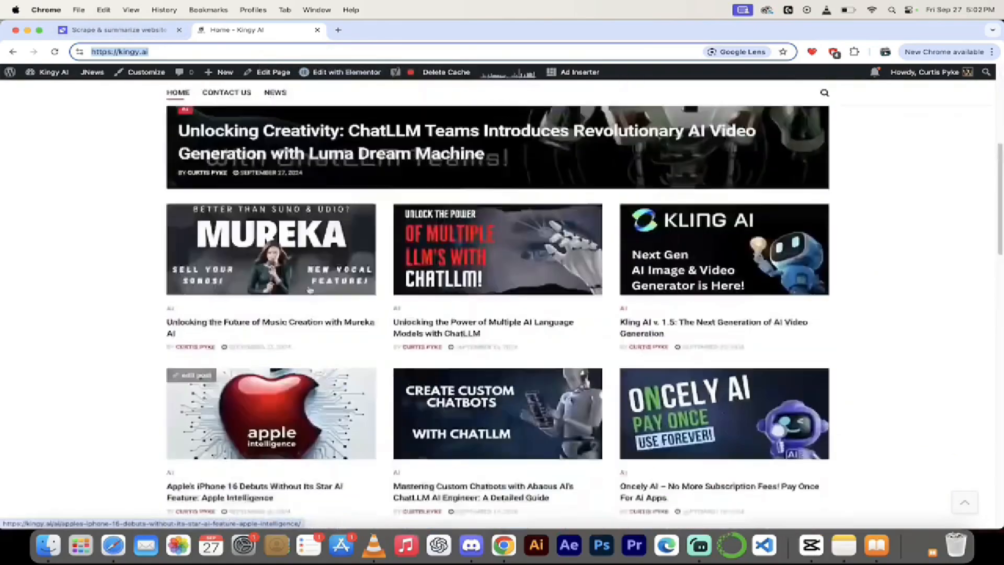
pyautogui.click(112, 30)
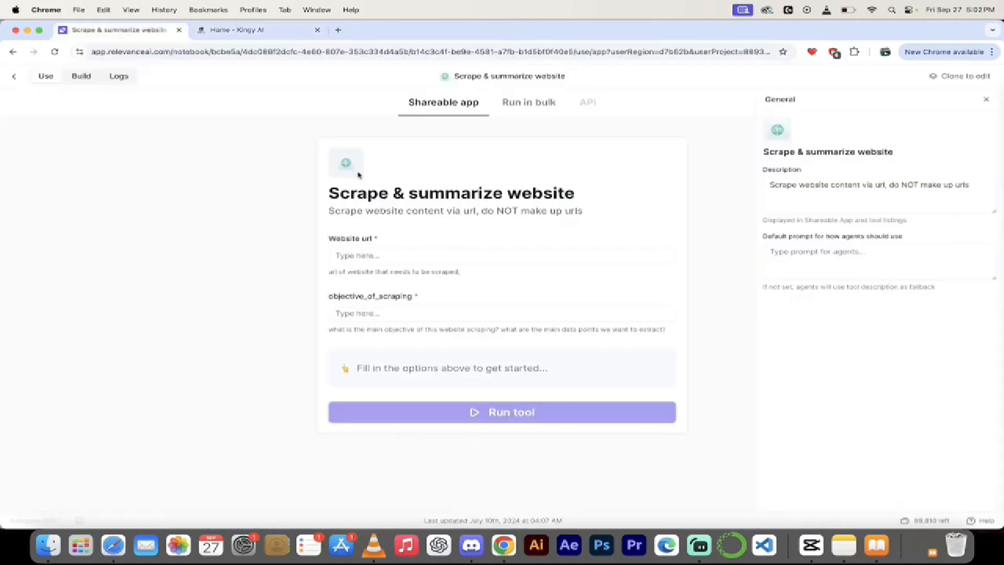
pyautogui.click(385, 255)
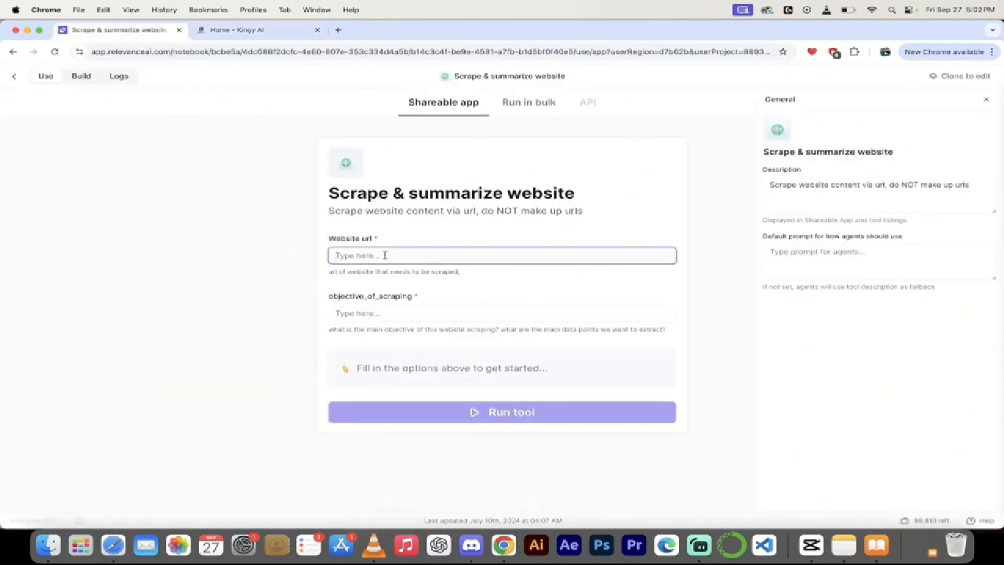
pyautogui.press('super+v')
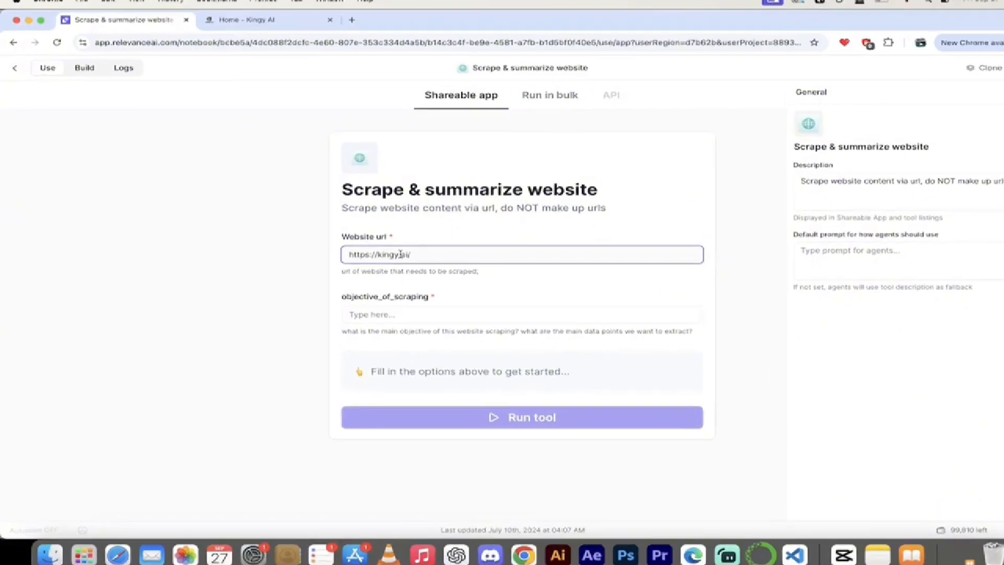
pyautogui.click(413, 317)
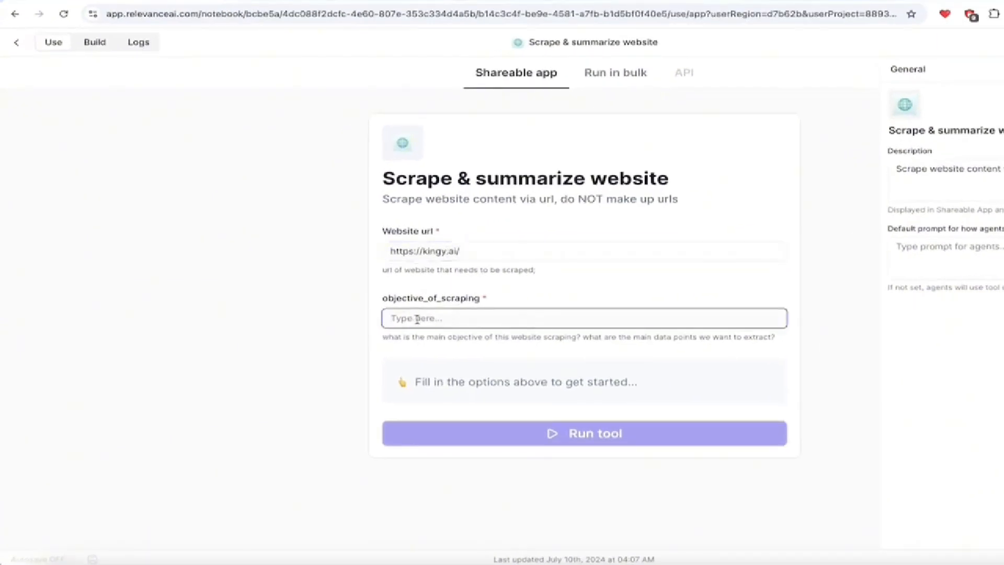
pyautogui.write('Summarize t')
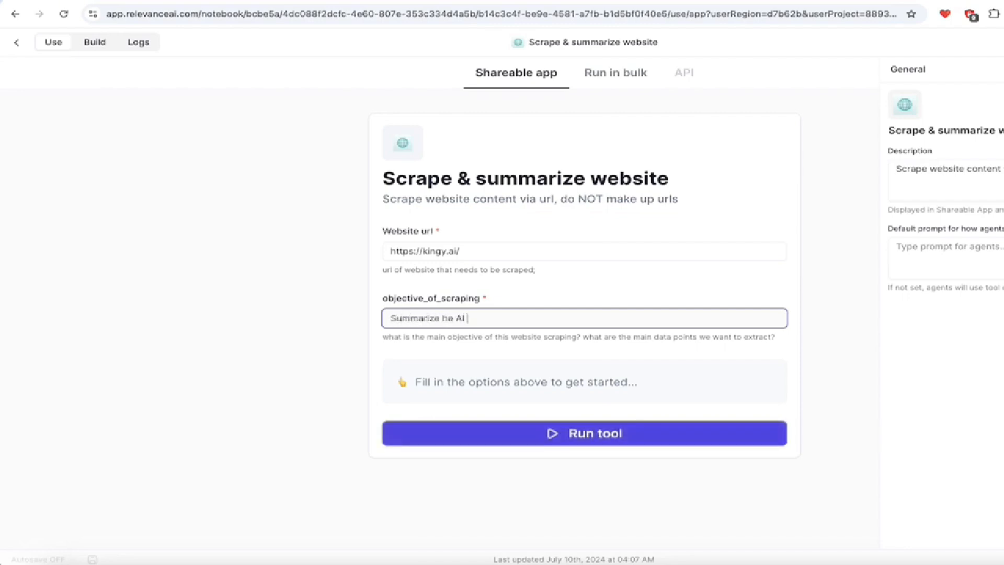
pyautogui.write('he AI content on ')
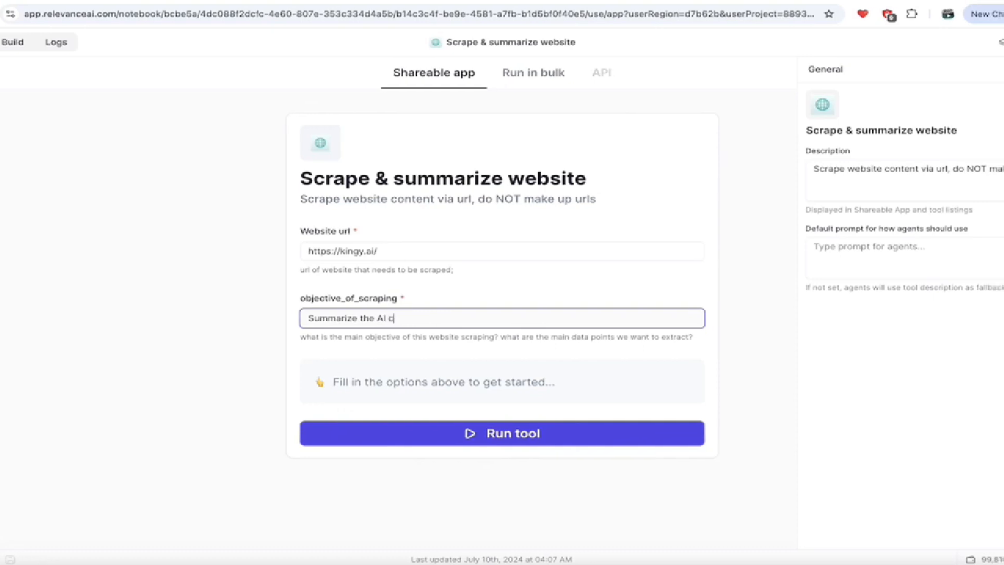
pyautogui.write('m')
pyautogui.press('BackSpace')
pyautogui.write('the website')
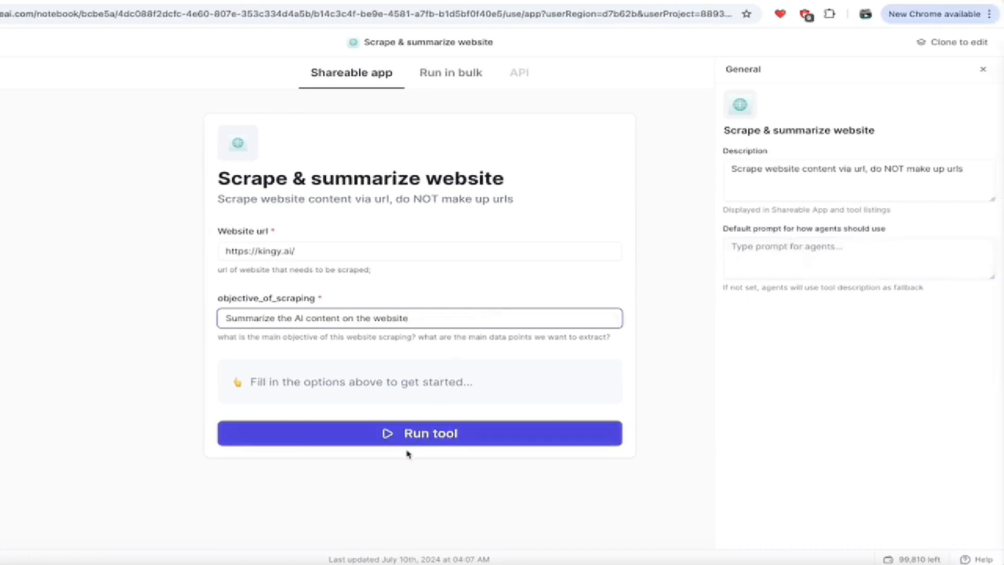
pyautogui.click(412, 434)
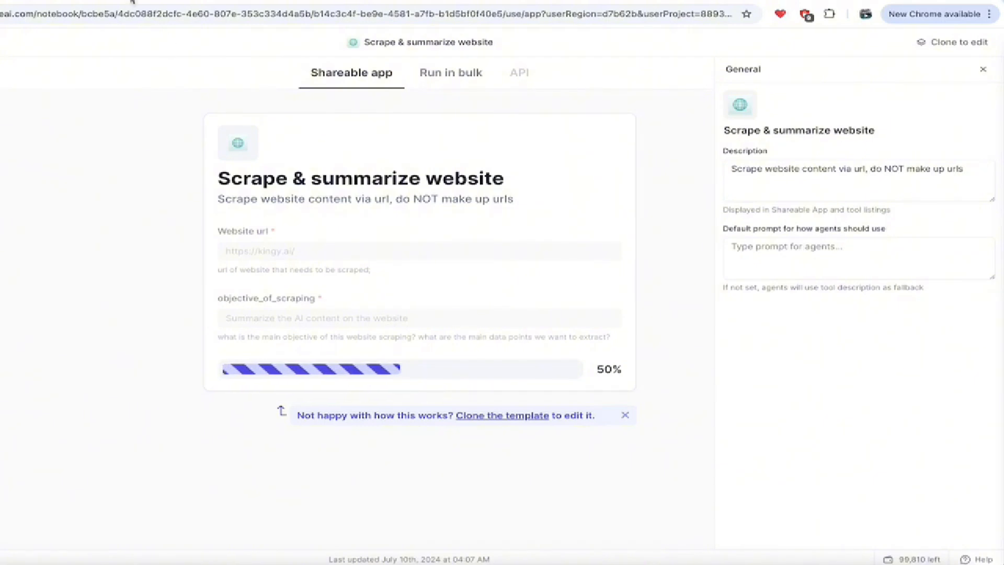
# Browse the Kingy AI home page and return to its top AI Video Generation story.
pyautogui.click(132, 1)
pyautogui.scroll(-7, 198, 215)
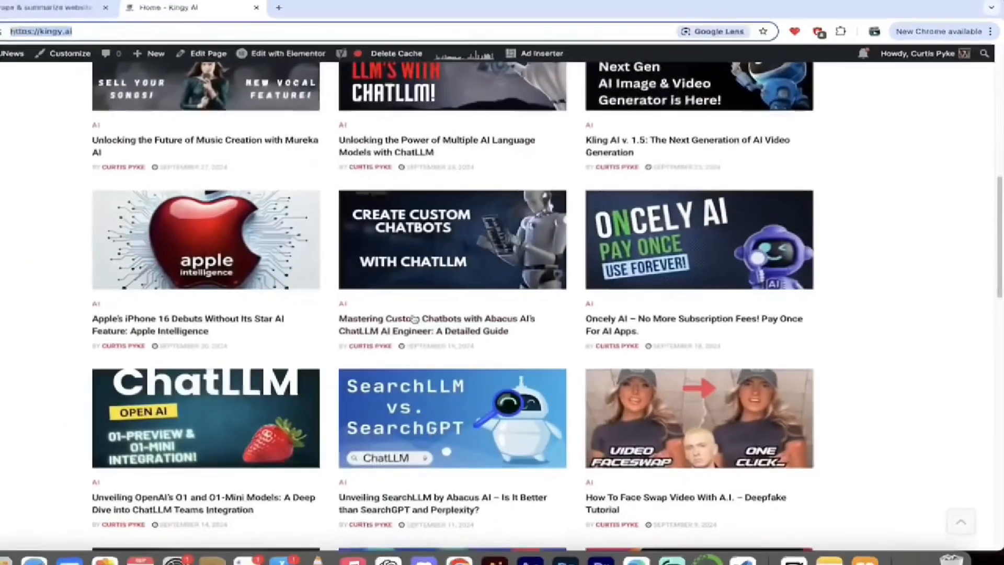
pyautogui.scroll(-3, 470, 324)
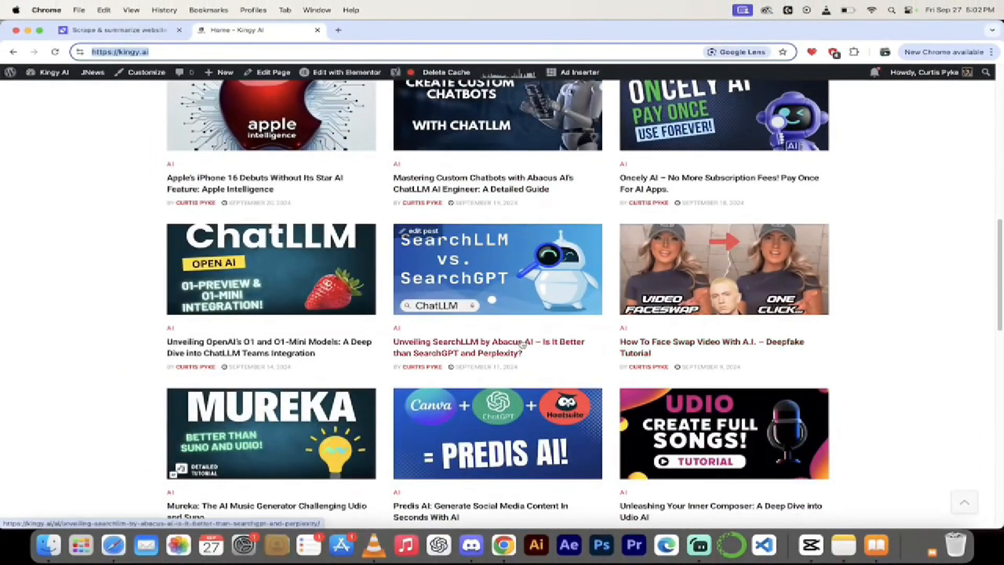
pyautogui.scroll(-3, 314, 366)
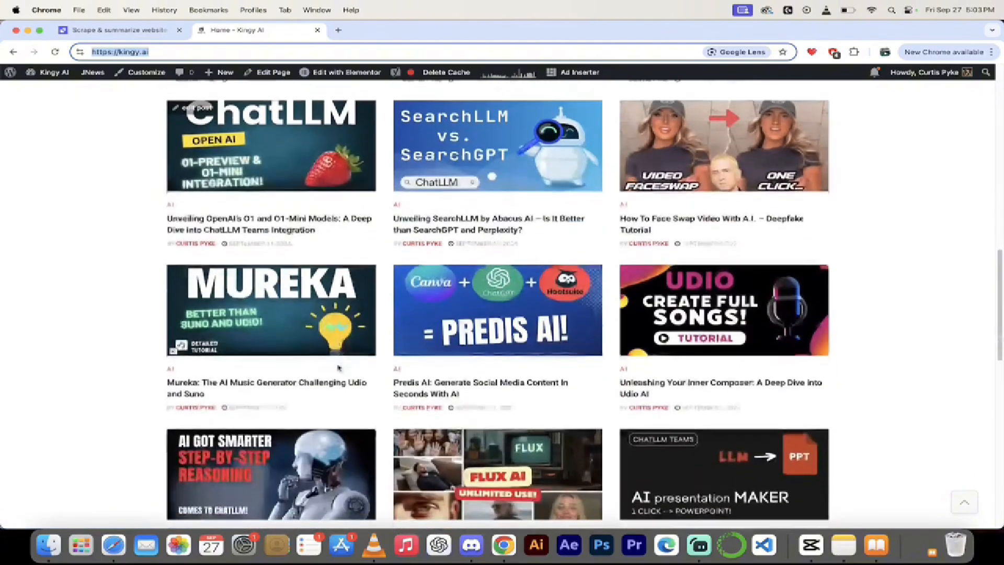
pyautogui.scroll(2, 273, 380)
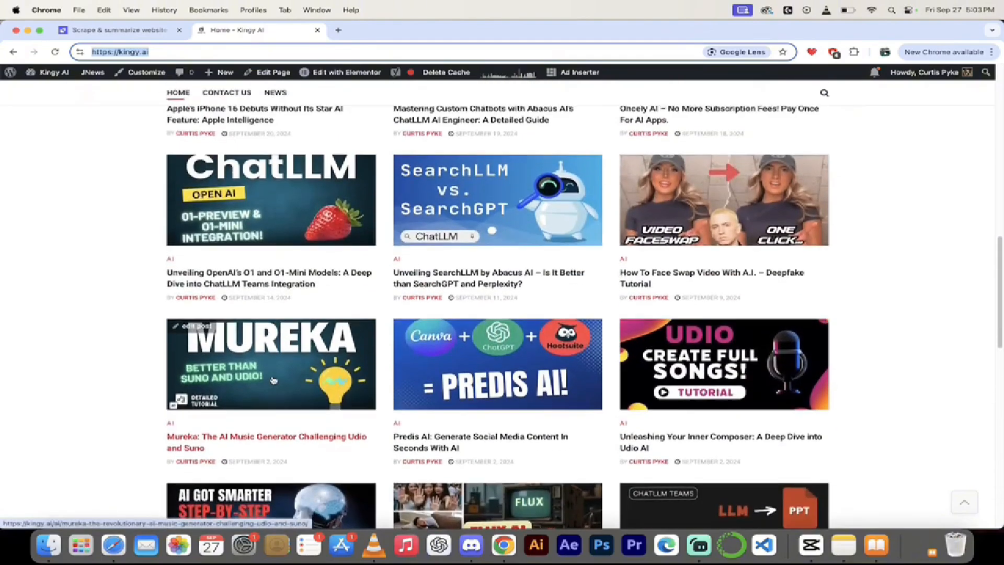
pyautogui.scroll(10, 273, 380)
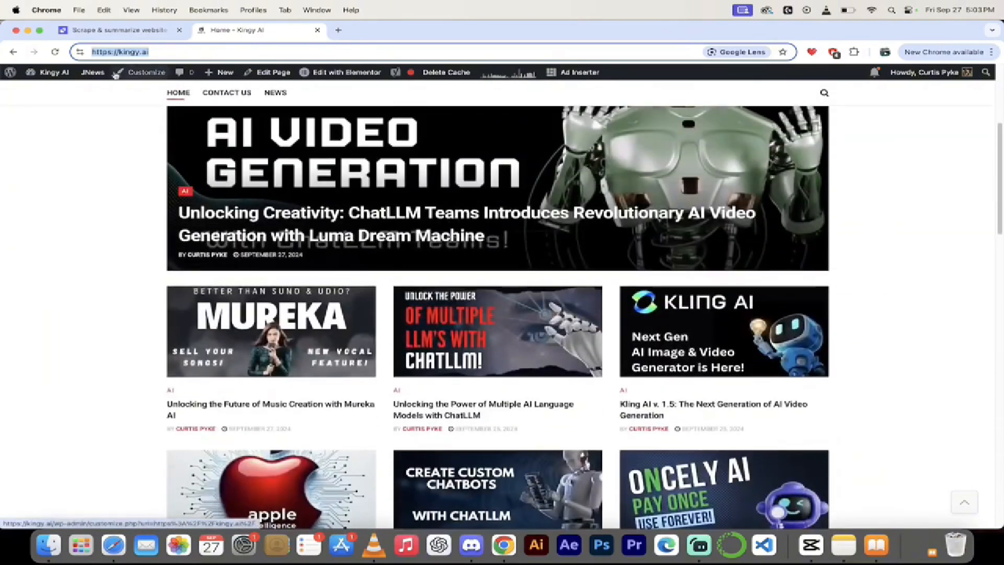
pyautogui.click(120, 32)
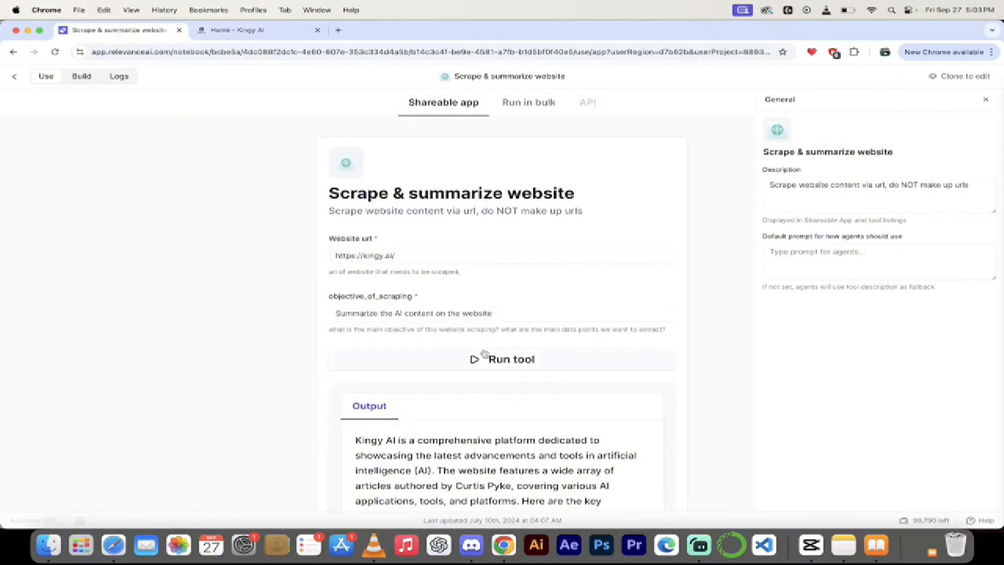
# Copy the Kingy AI website summary from the scrape output.
pyautogui.scroll(-2, 713, 340)
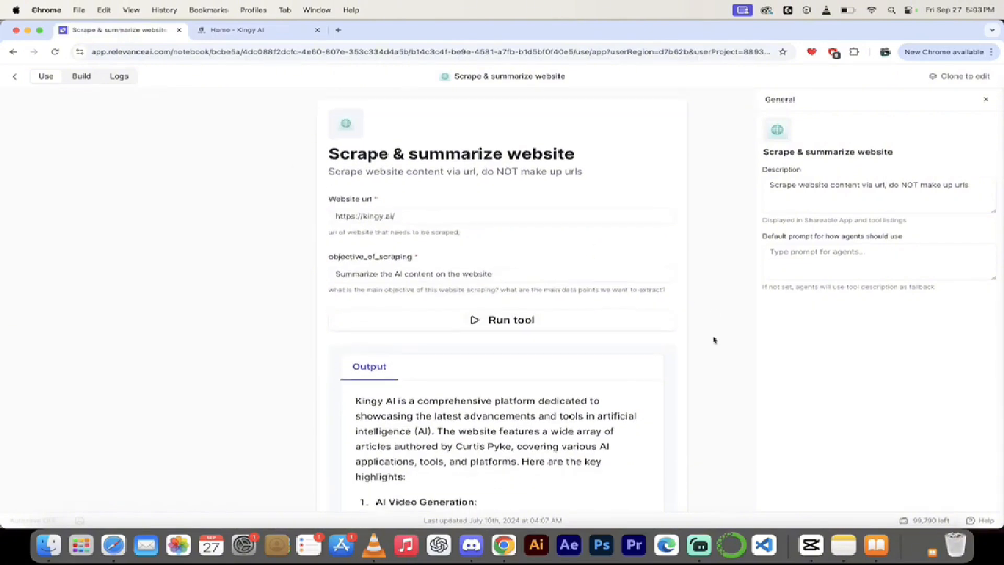
pyautogui.scroll(-6, 713, 340)
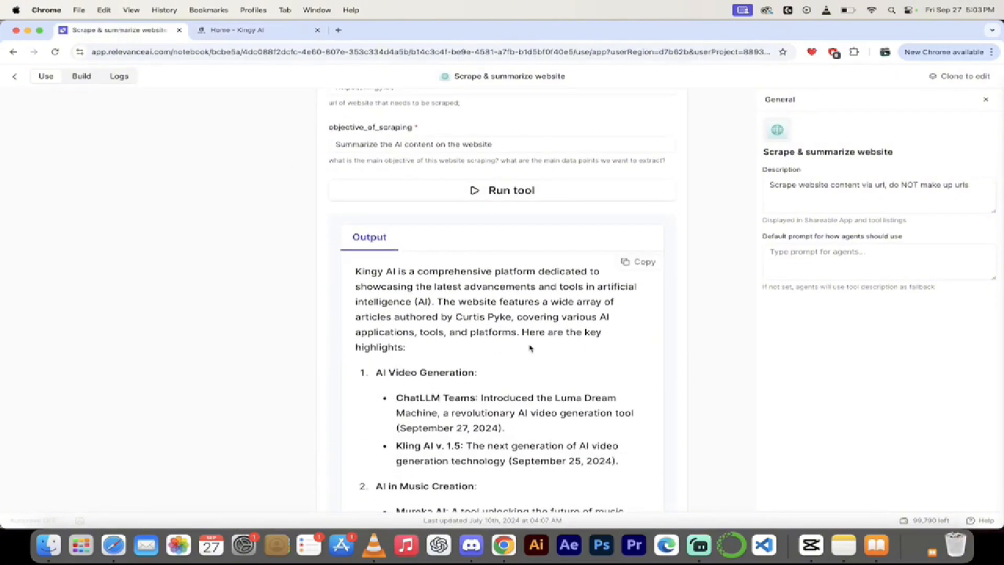
pyautogui.scroll(-4, 530, 348)
pyautogui.click(638, 168)
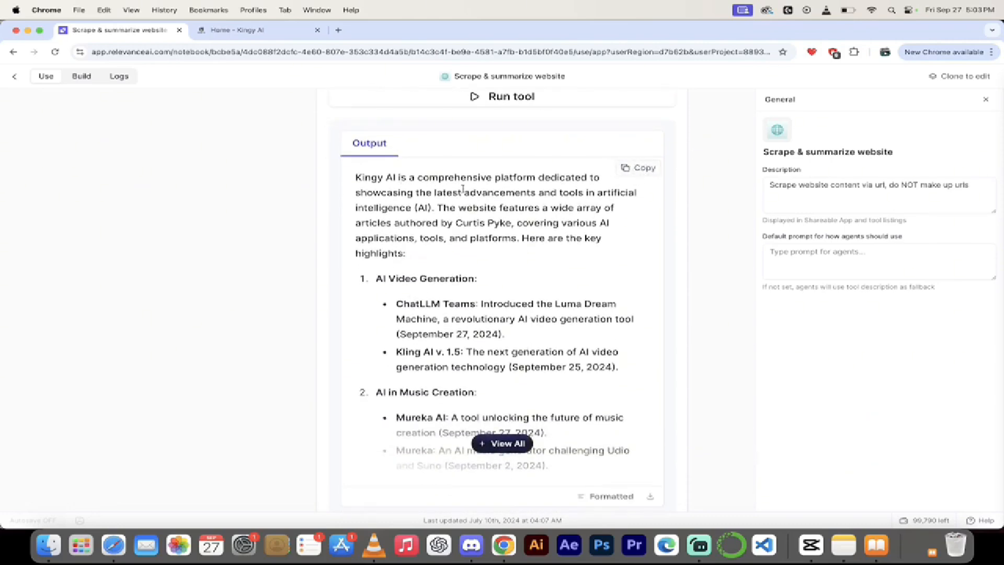
# Expand the output and read the full summary's numbered news categories.
pyautogui.scroll(-2, 463, 271)
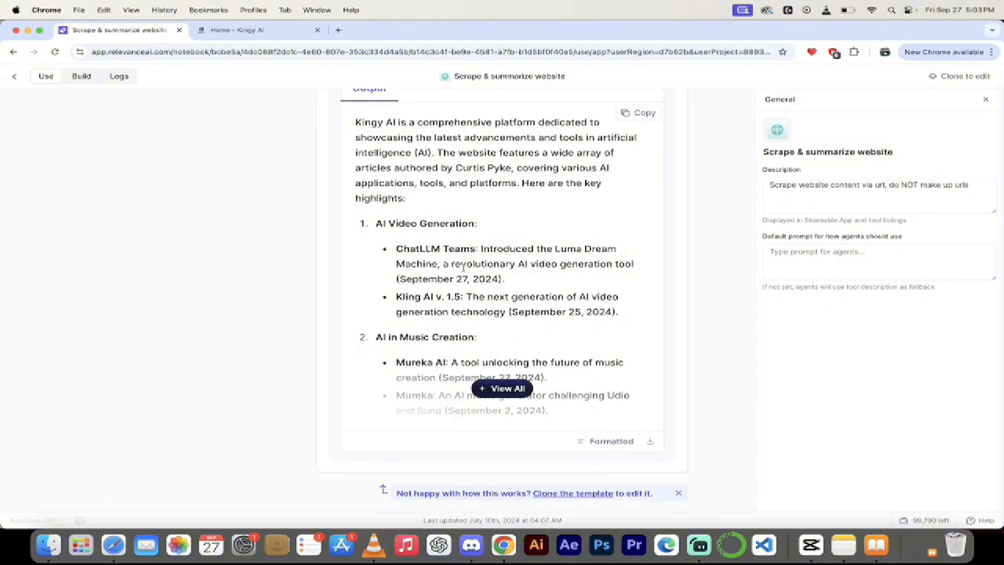
pyautogui.scroll(-1, 463, 269)
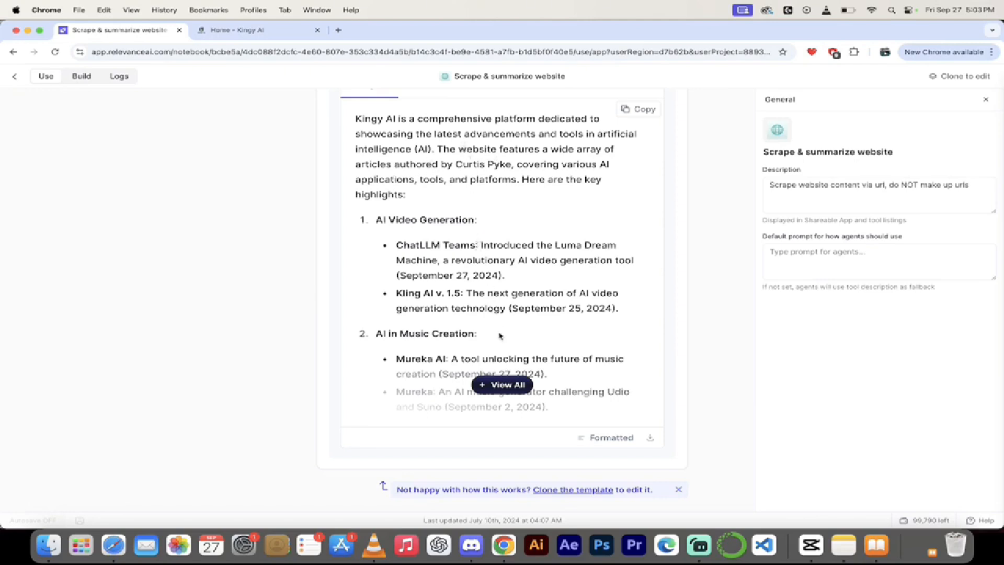
pyautogui.click(503, 384)
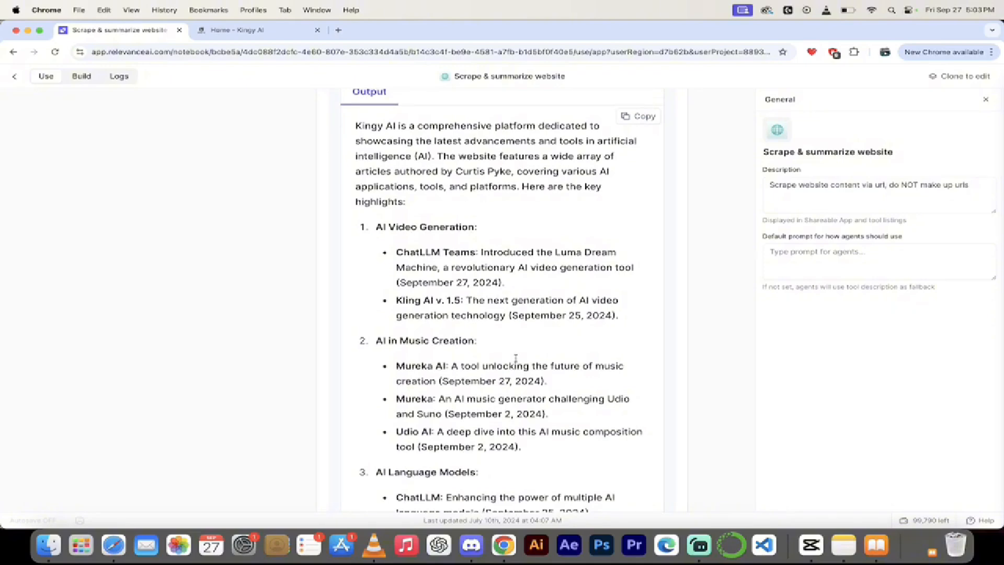
pyautogui.scroll(-3, 516, 358)
pyautogui.scroll(-2, 517, 360)
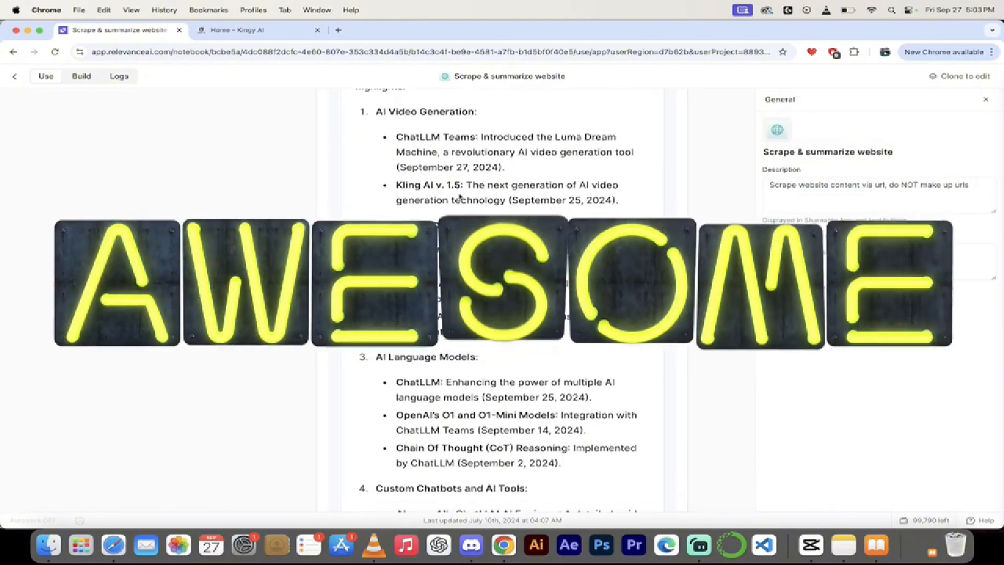
pyautogui.scroll(1, 426, 146)
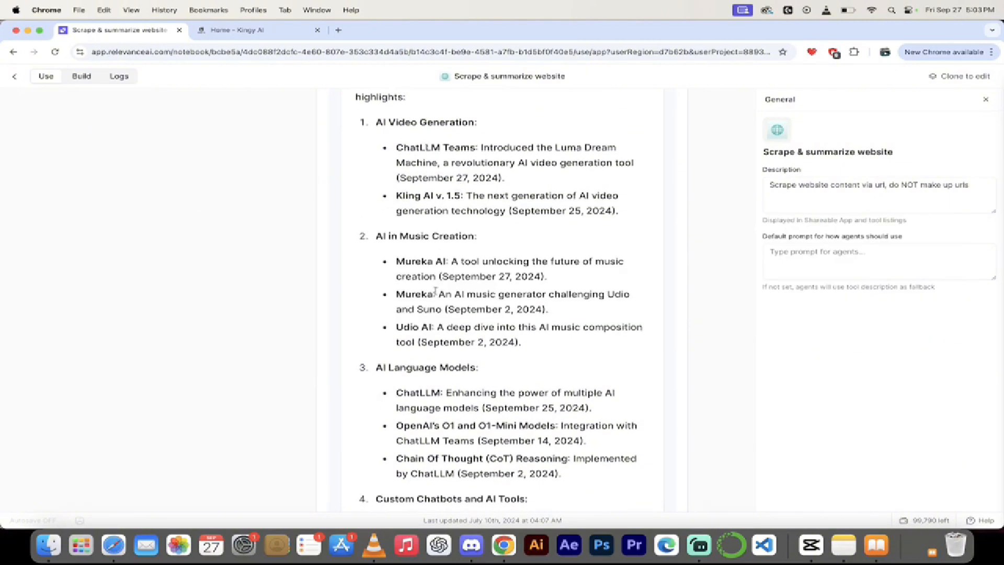
pyautogui.scroll(-1, 435, 290)
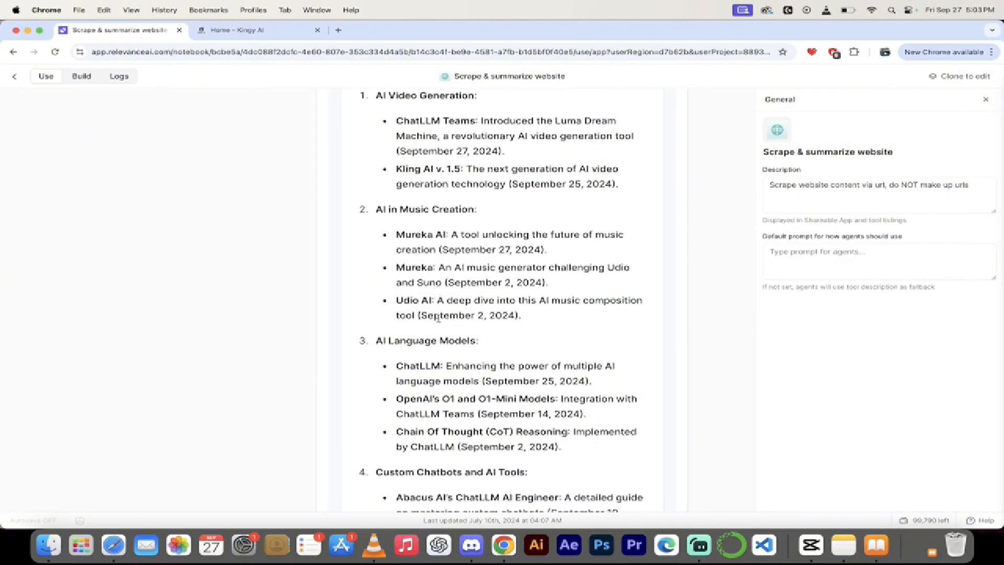
pyautogui.scroll(-1, 438, 318)
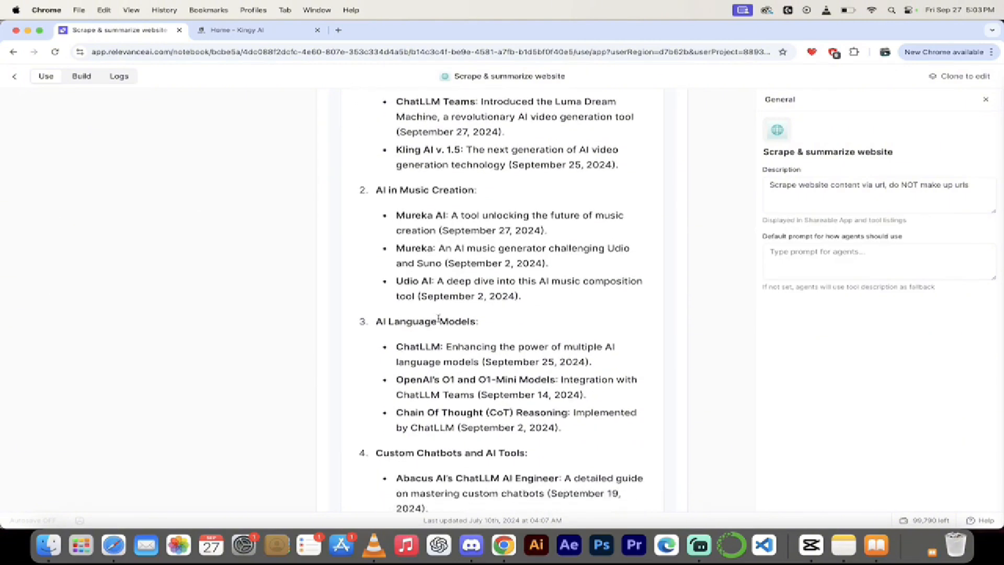
pyautogui.scroll(-3, 438, 319)
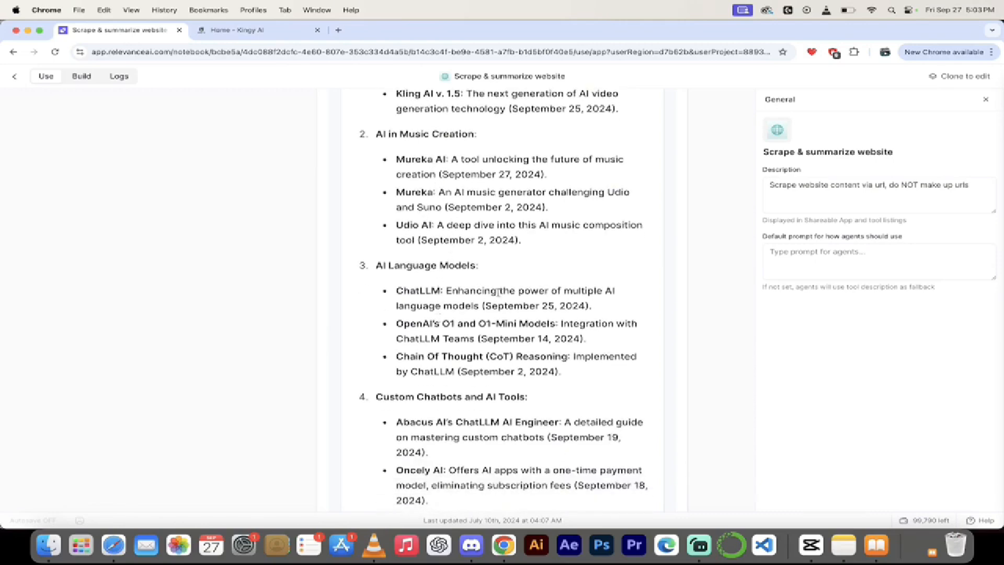
pyautogui.scroll(-7, 498, 293)
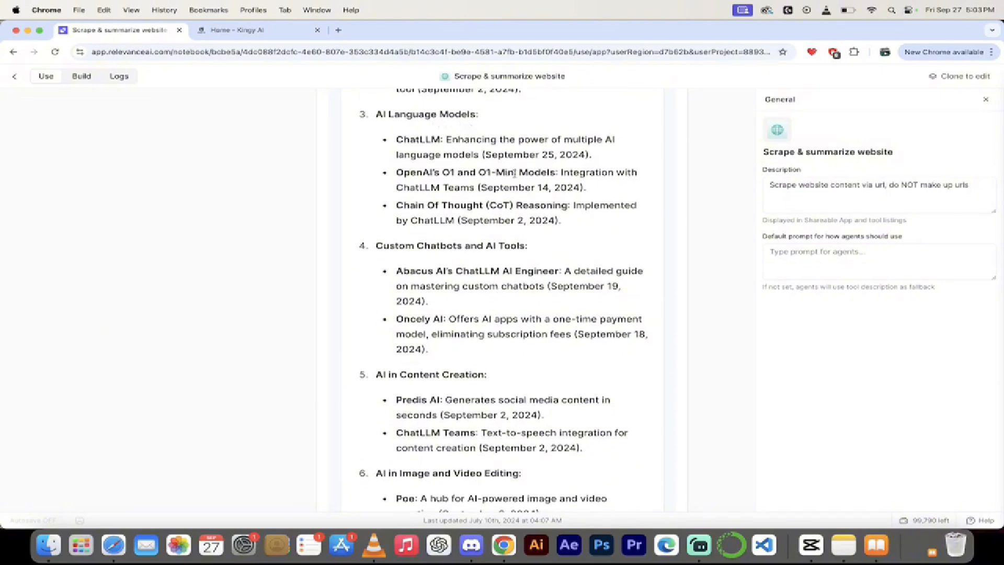
pyautogui.scroll(-5, 499, 242)
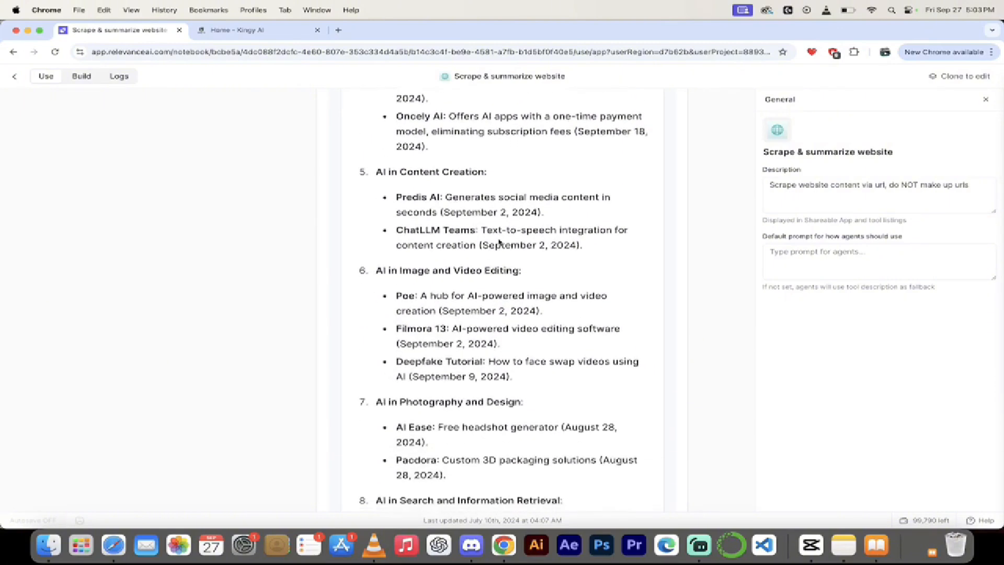
pyautogui.scroll(-9, 499, 242)
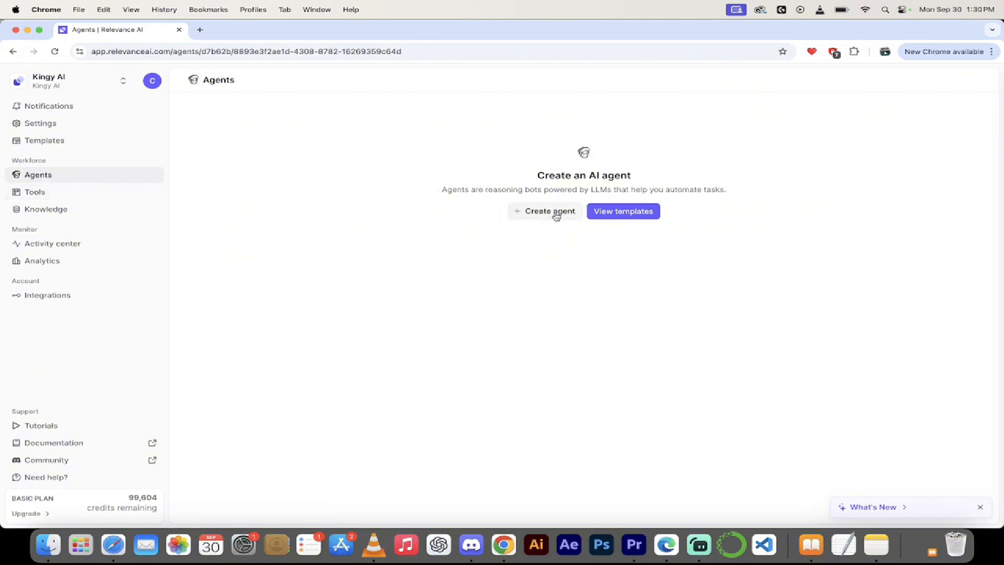
pyautogui.click(618, 214)
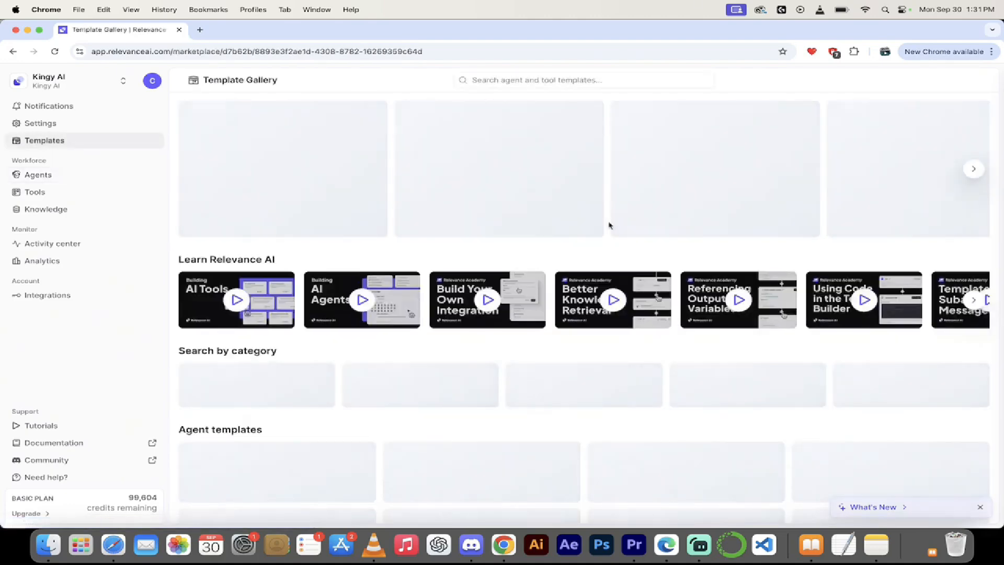
pyautogui.scroll(-2, 475, 267)
pyautogui.scroll(-5, 476, 275)
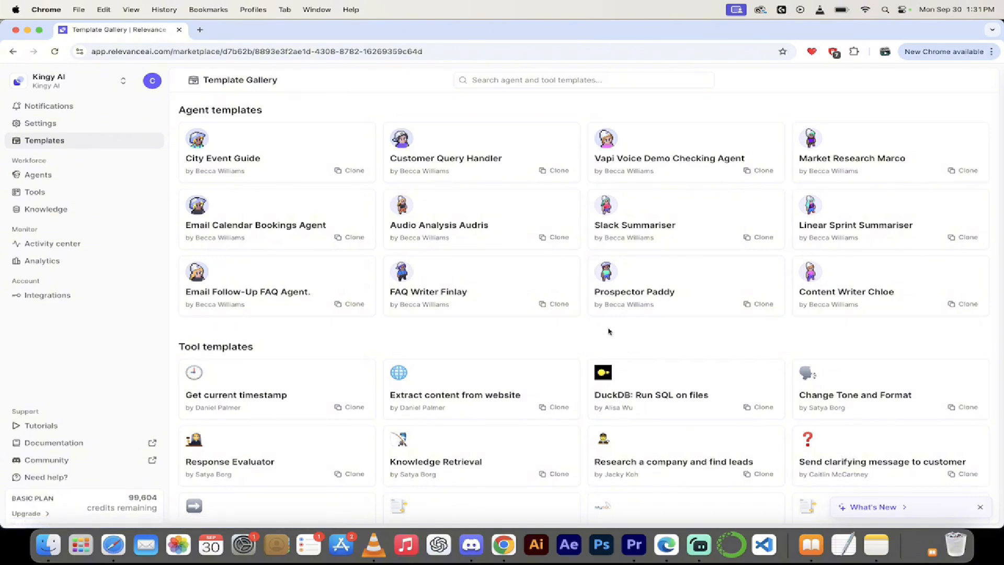
pyautogui.scroll(-3, 609, 332)
pyautogui.scroll(-4, 609, 331)
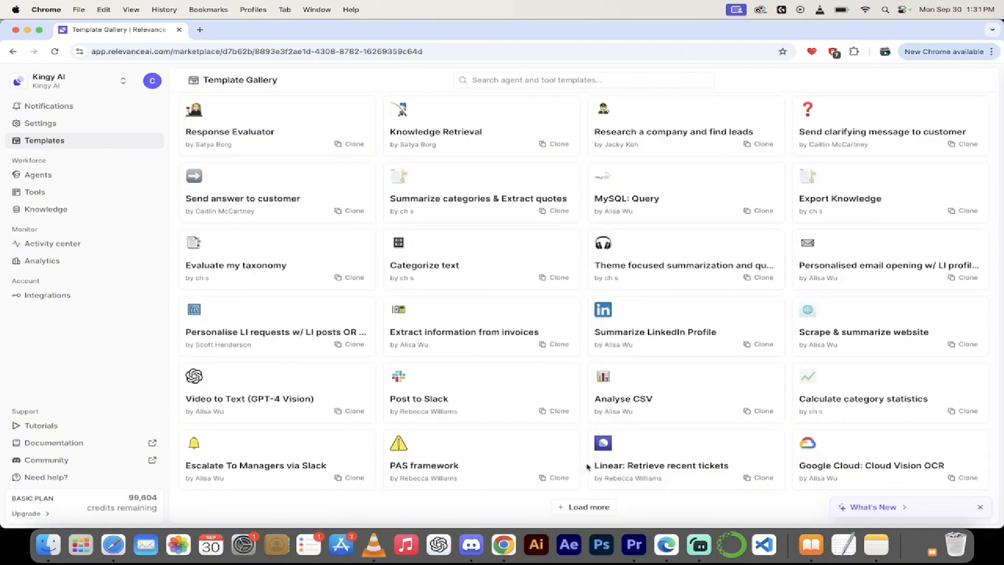
pyautogui.click(588, 506)
pyautogui.scroll(-8, 569, 396)
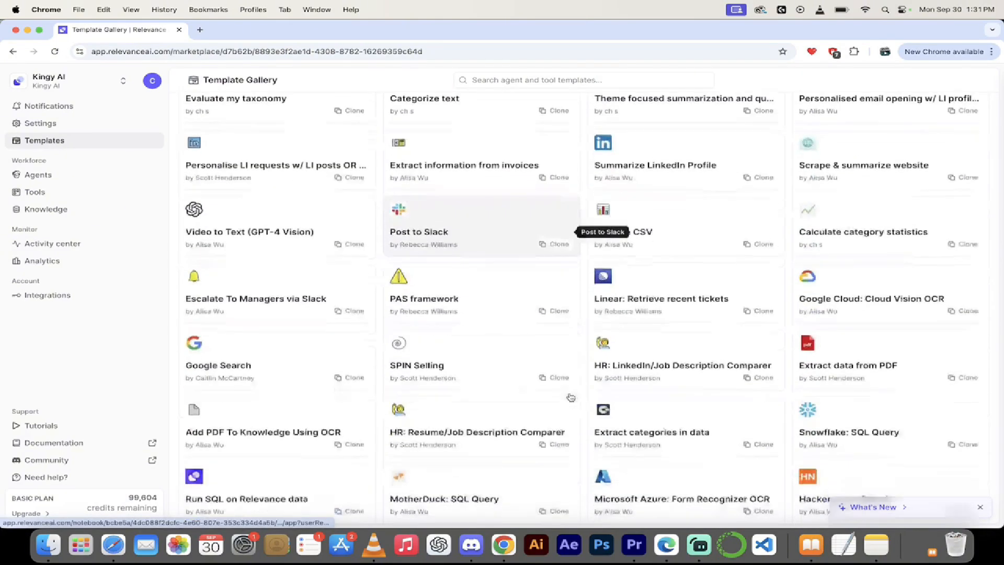
pyautogui.scroll(-1, 570, 396)
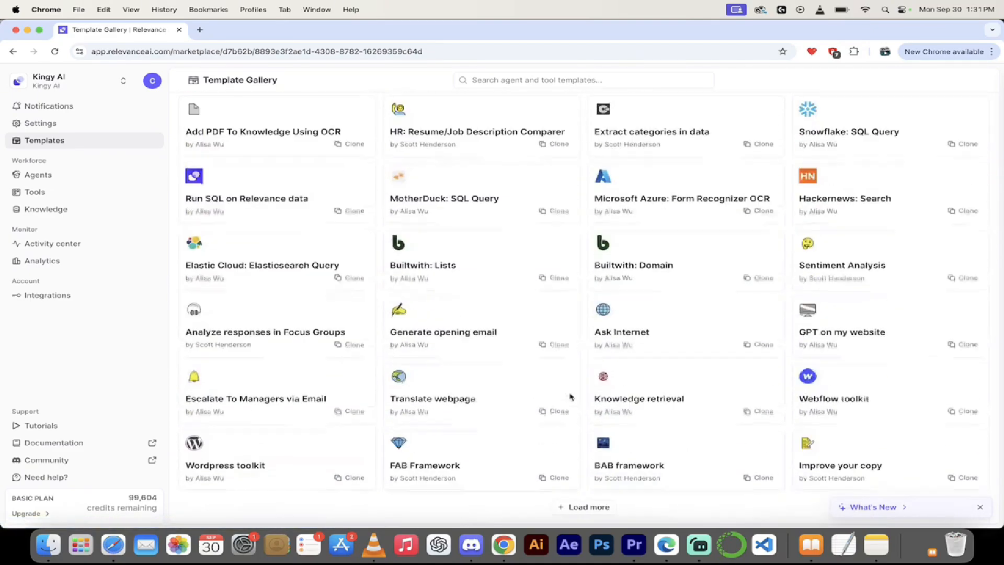
pyautogui.scroll(7, 570, 397)
pyautogui.scroll(10, 571, 398)
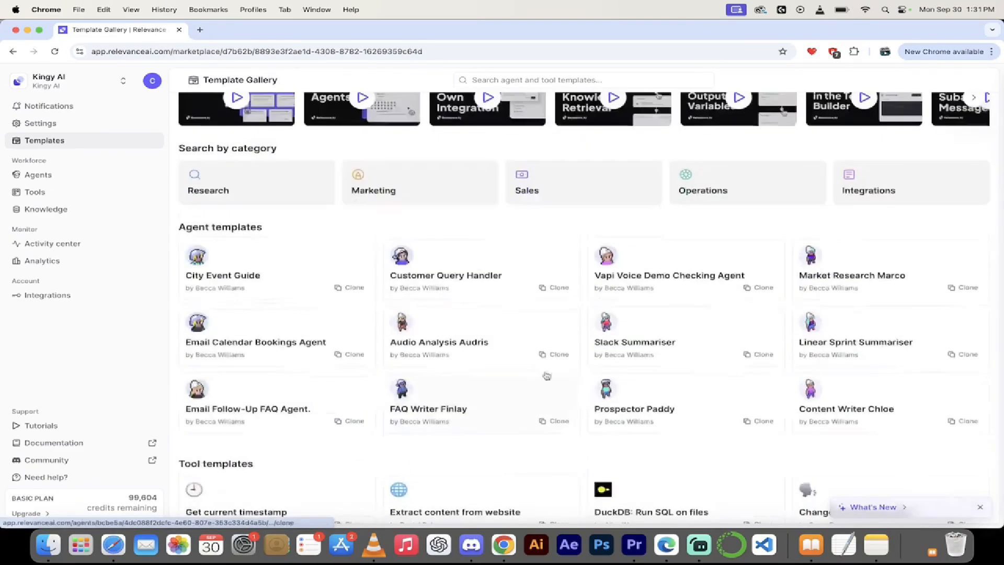
pyautogui.click(13, 51)
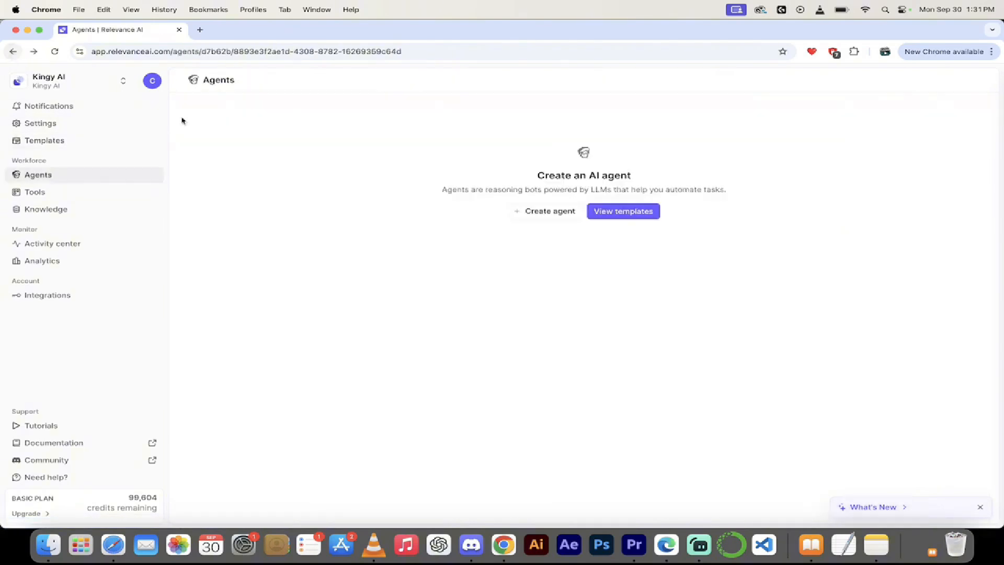
# Create an agent named Kingston with a new avatar and description 'Kingston the FAQ writer'.
pyautogui.click(549, 211)
pyautogui.click(331, 232)
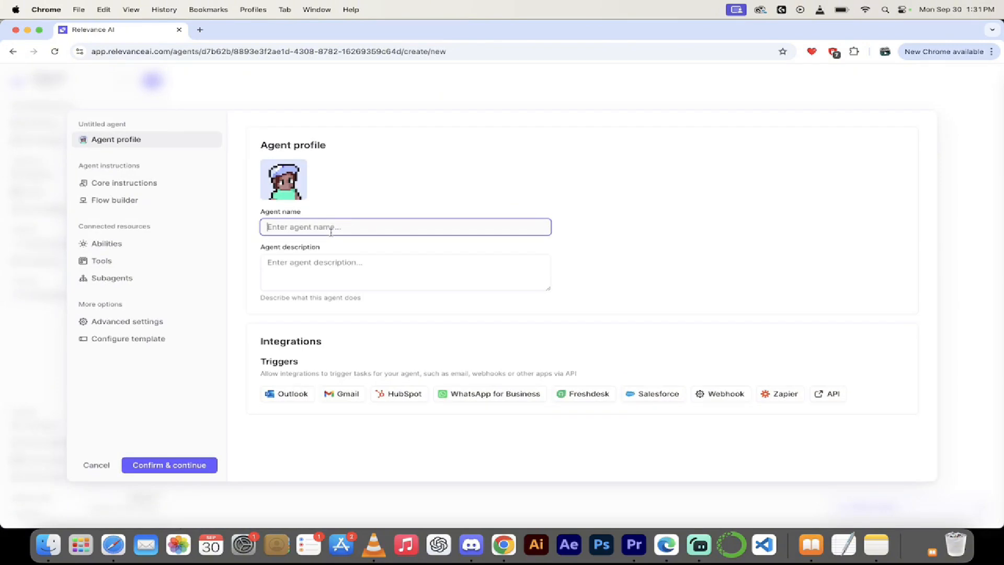
pyautogui.write('Kingston')
pyautogui.click(356, 264)
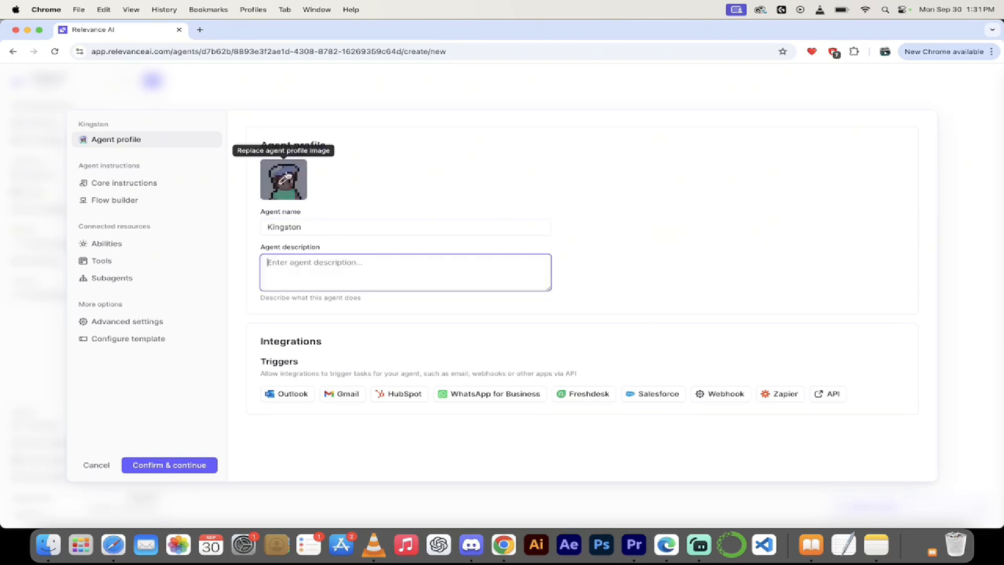
pyautogui.click(285, 180)
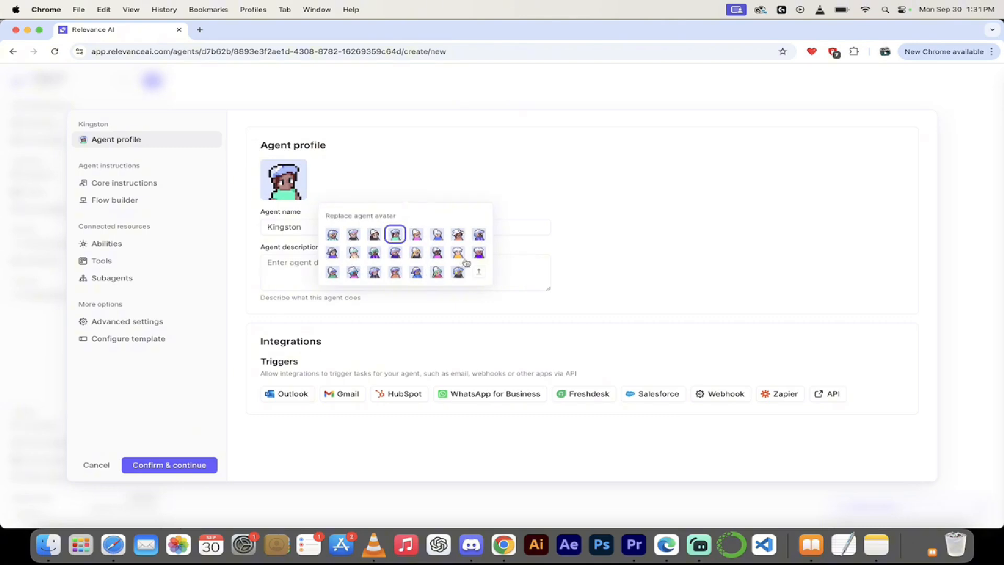
pyautogui.click(437, 271)
pyautogui.click(450, 159)
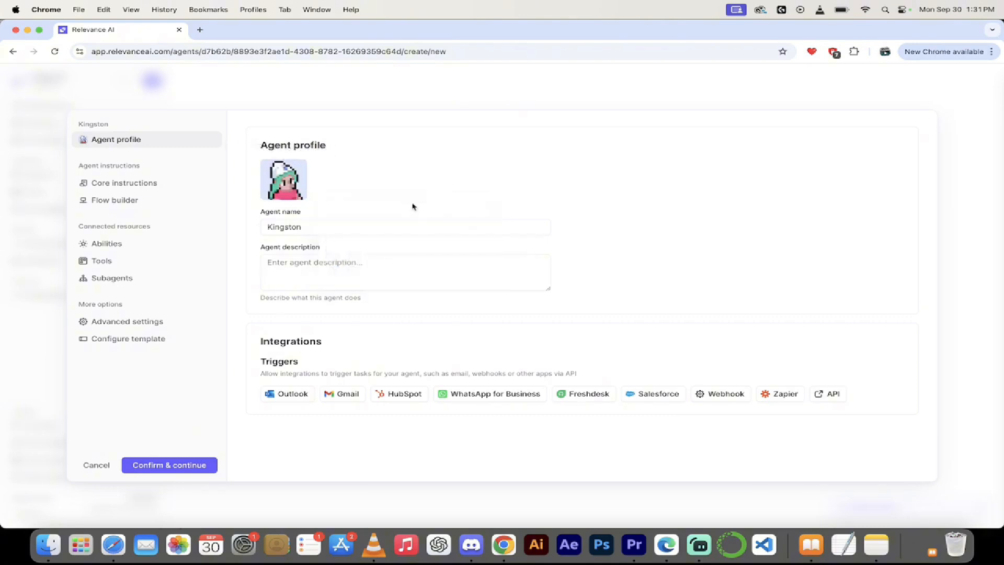
pyautogui.click(328, 263)
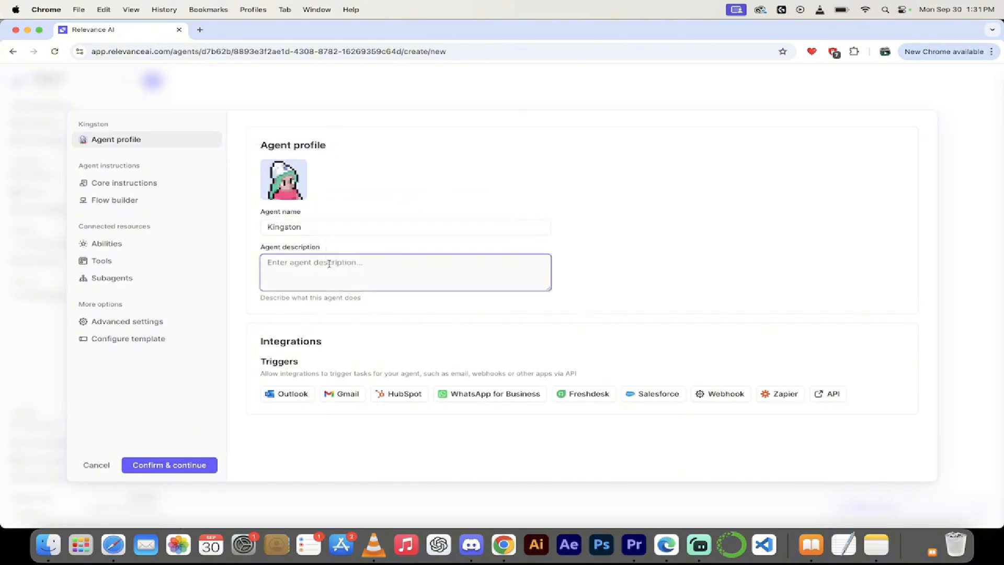
pyautogui.write('Kingston the FAQ writer')
pyautogui.click(157, 465)
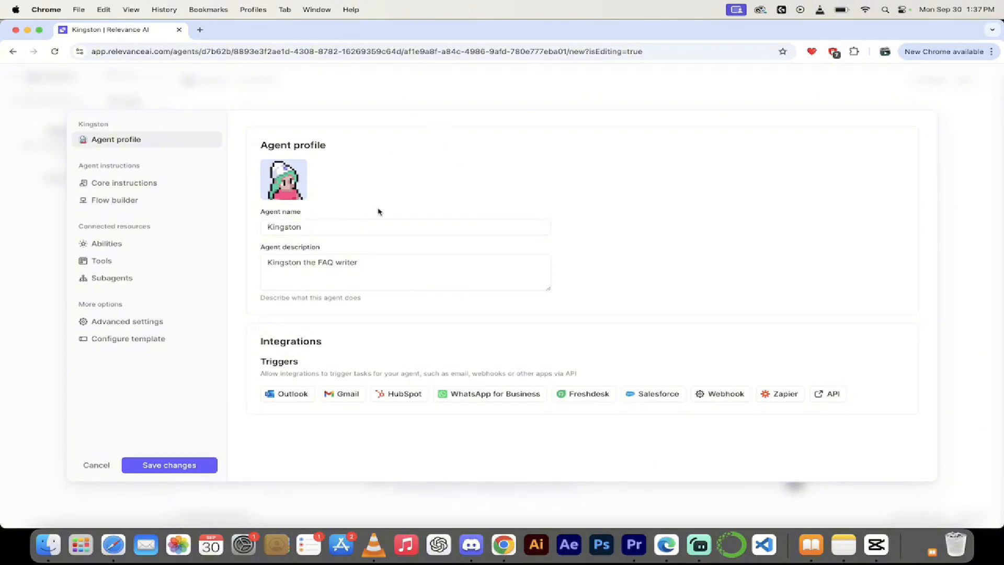
# Reopen Kingston from the sidebar Agents list and open its configuration.
pyautogui.click(279, 93)
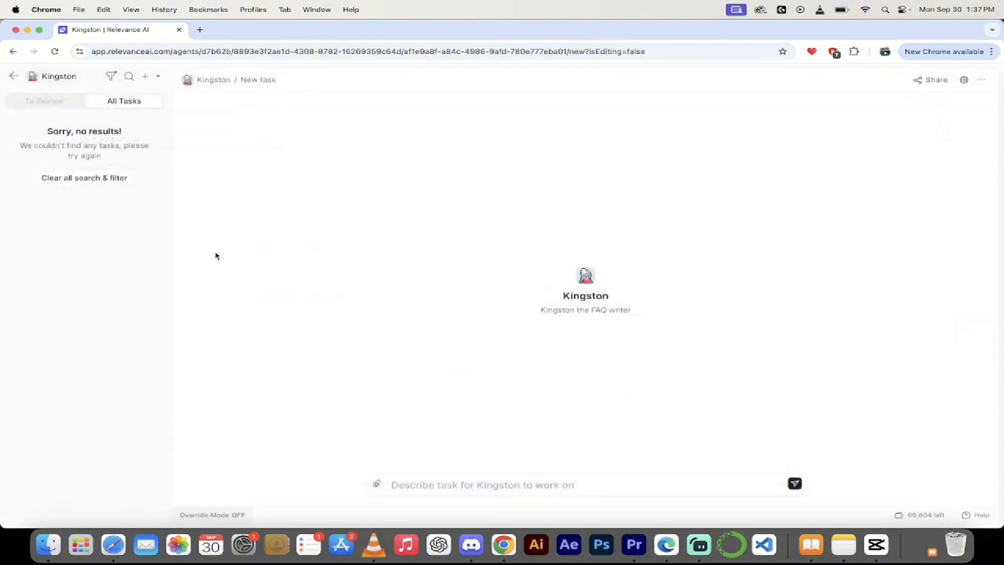
pyautogui.click(14, 75)
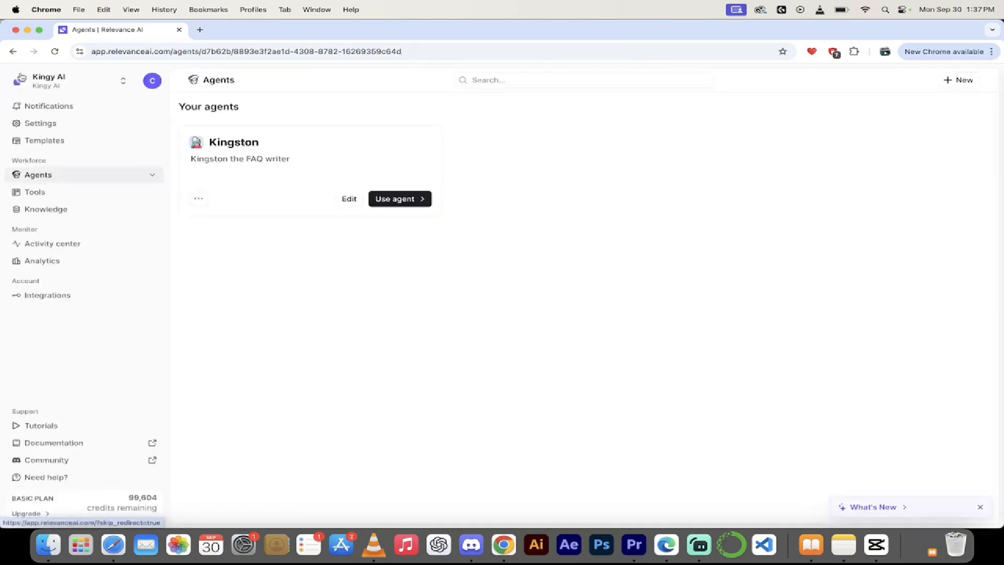
pyautogui.click(48, 176)
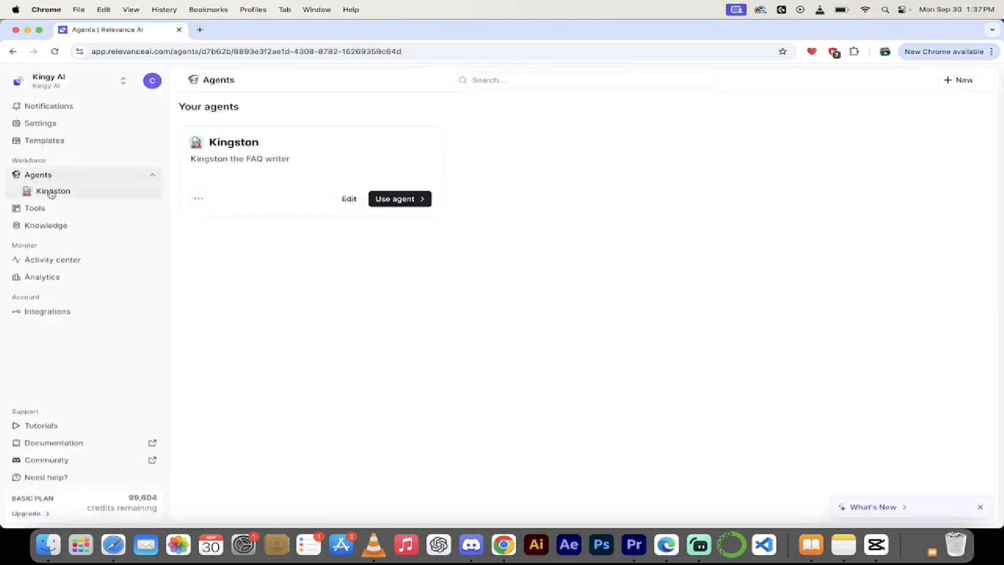
pyautogui.click(51, 192)
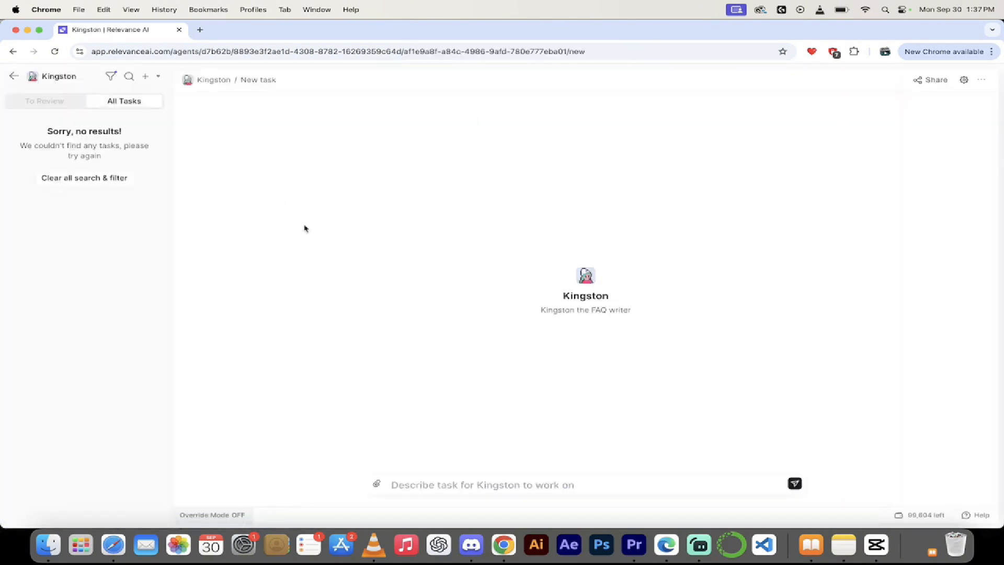
pyautogui.click(963, 81)
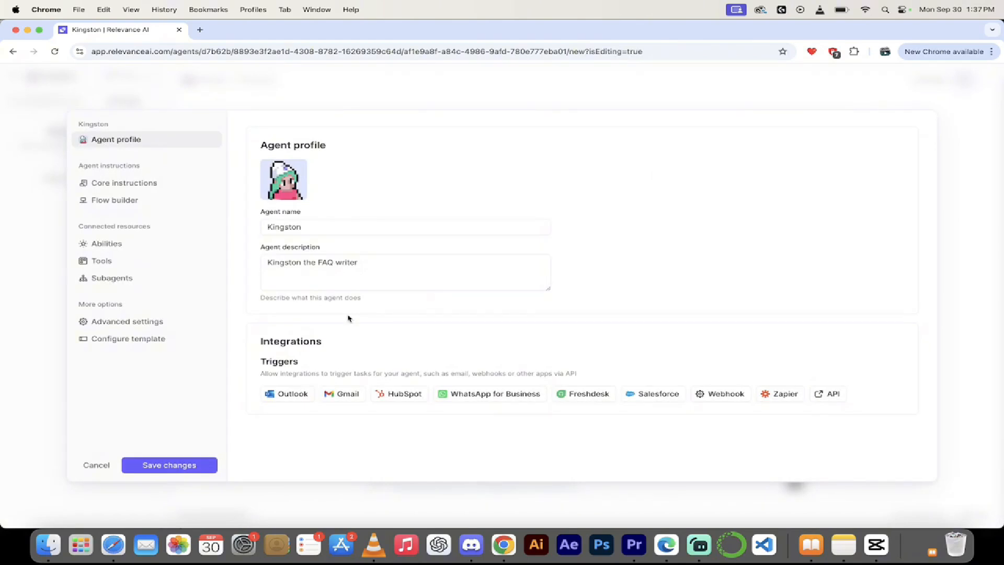
# Paste the instant FAQ-answering paragraph into Kingston's core instructions, save, and show Flow builder.
pyautogui.click(116, 184)
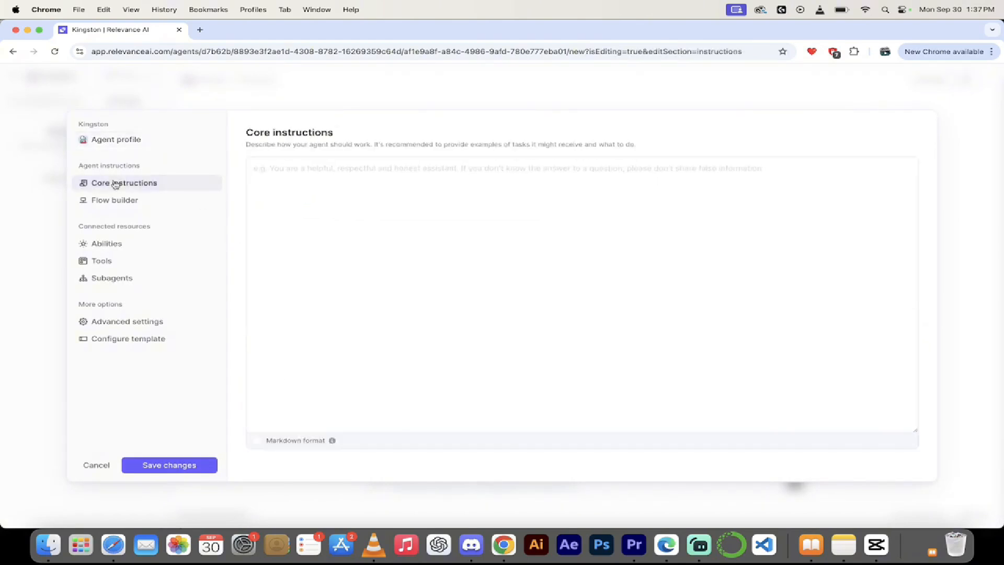
pyautogui.click(136, 146)
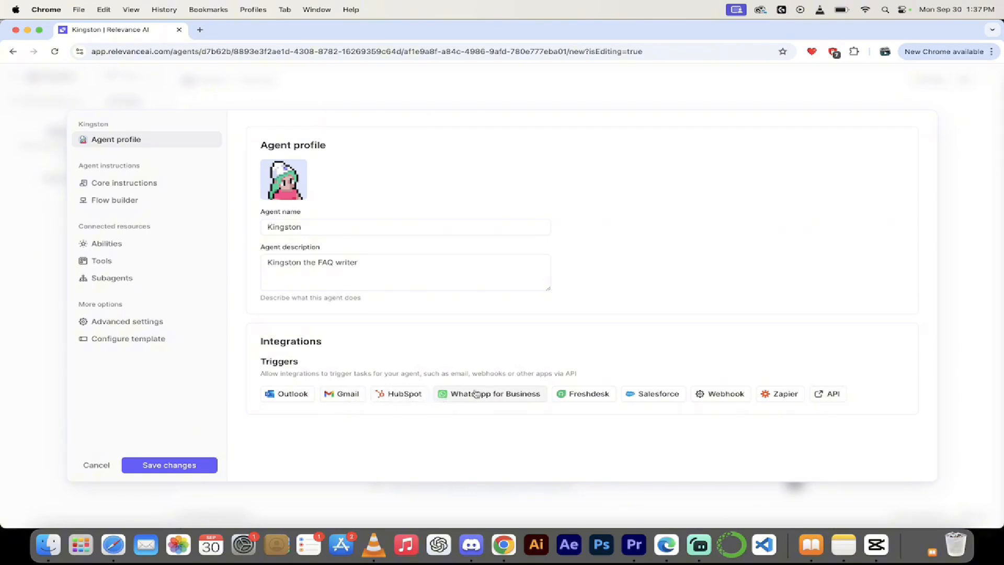
pyautogui.click(135, 187)
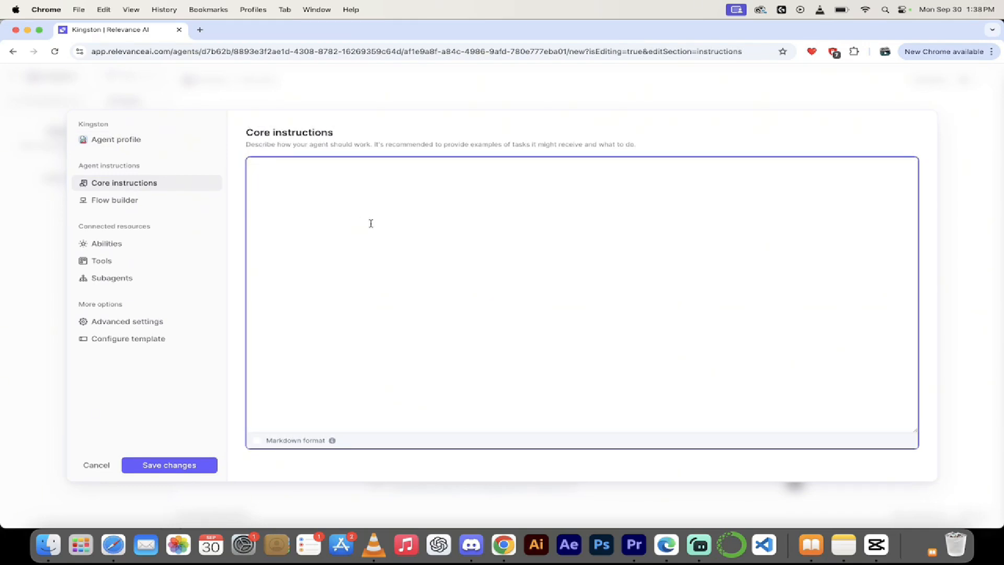
pyautogui.write('Kingston is an AI Agent designed to provide instant answers to frequently asked questions. Whether you need information about products, services, or support, this AI-powered tool delivers accurate, consistent, and up-to-date responses 24/7, improving customer satisfaction and reducing response times.')
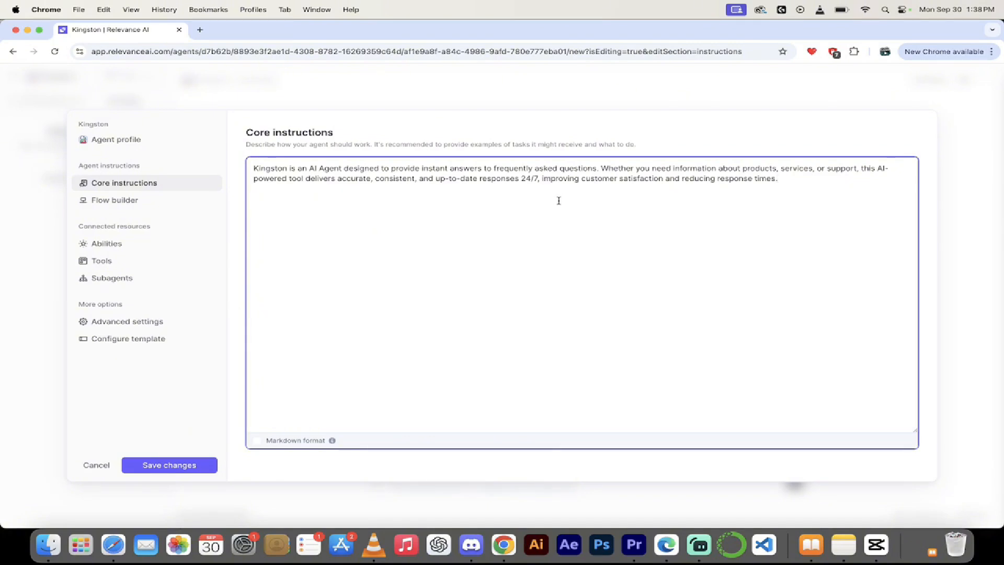
pyautogui.click(176, 465)
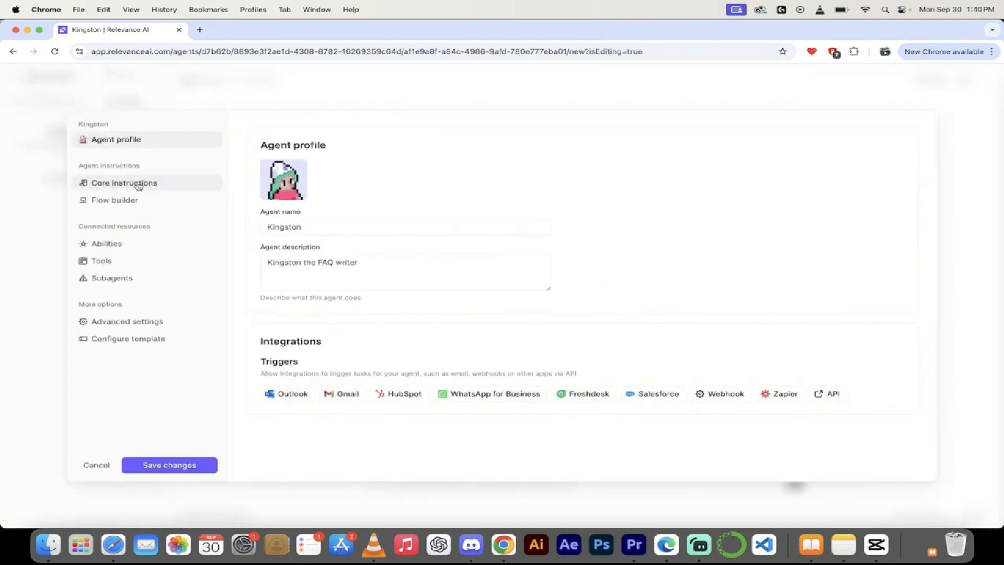
pyautogui.click(139, 186)
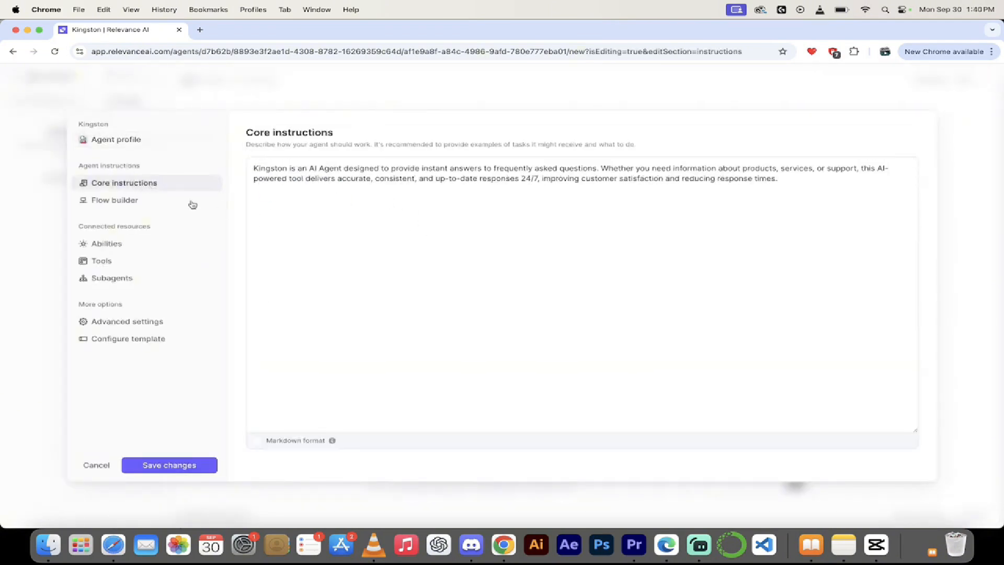
pyautogui.click(129, 202)
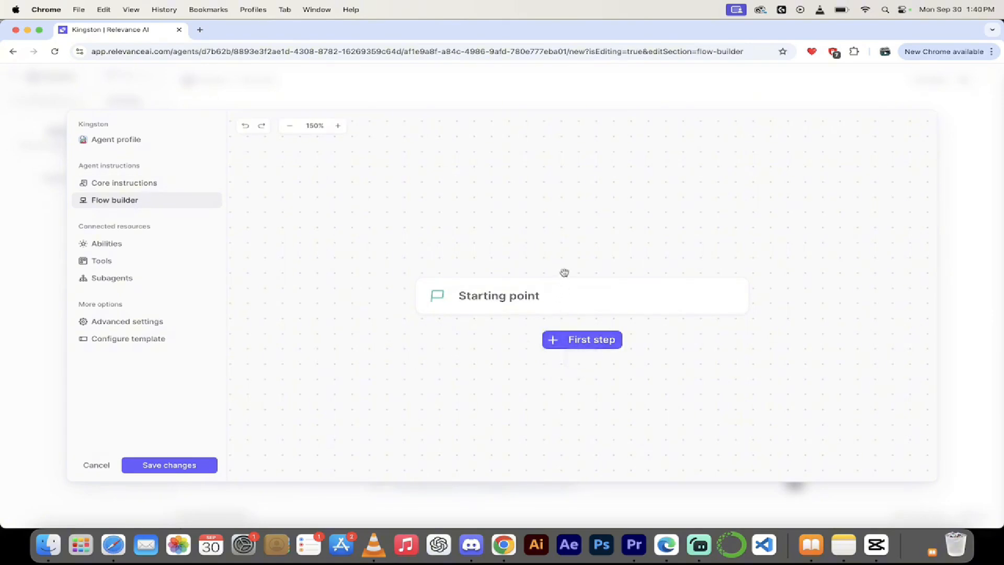
# Preview the Instruction and Conditional first-step types, then go to the agent's Abilities.
pyautogui.moveTo(540, 239); pyautogui.dragTo(540, 204)
pyautogui.click(564, 308)
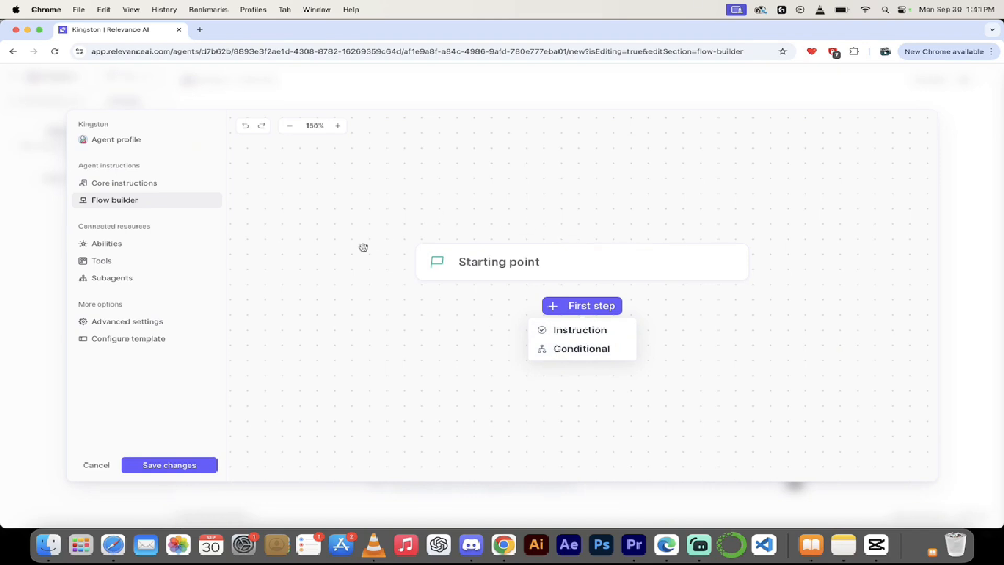
pyautogui.click(116, 248)
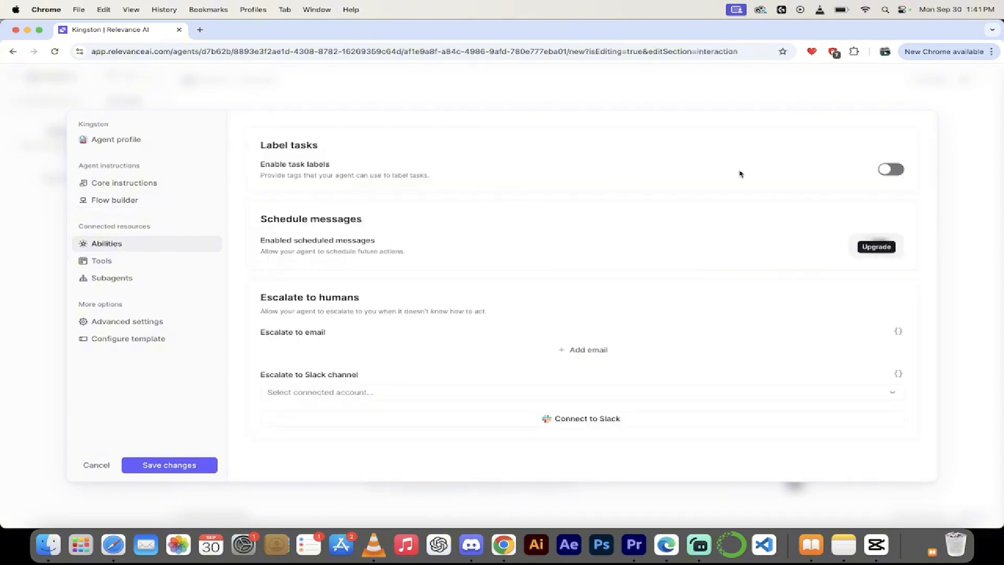
# Enable task labels, add an escalation contact e-mail address, and save the abilities.
pyautogui.click(896, 170)
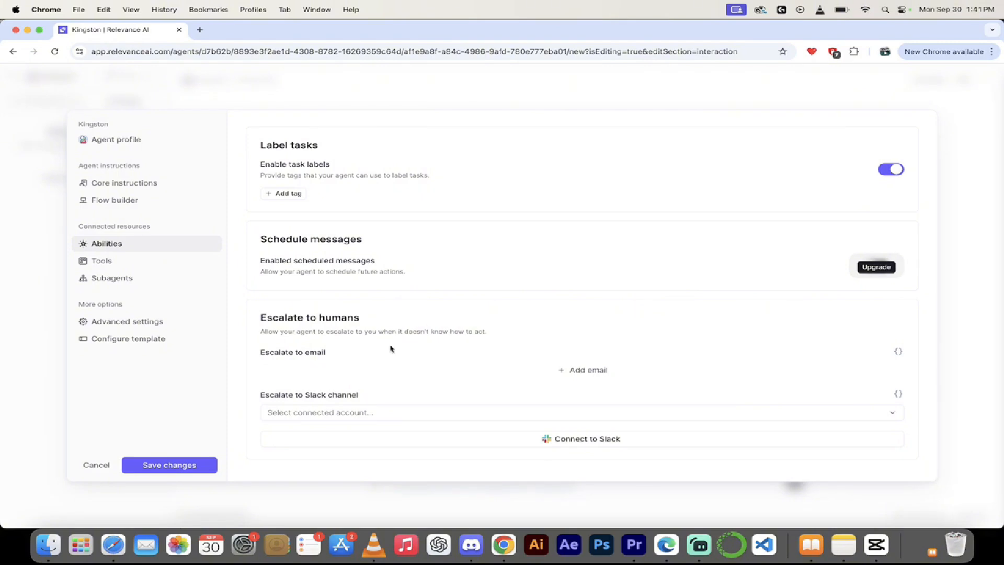
pyautogui.click(578, 370)
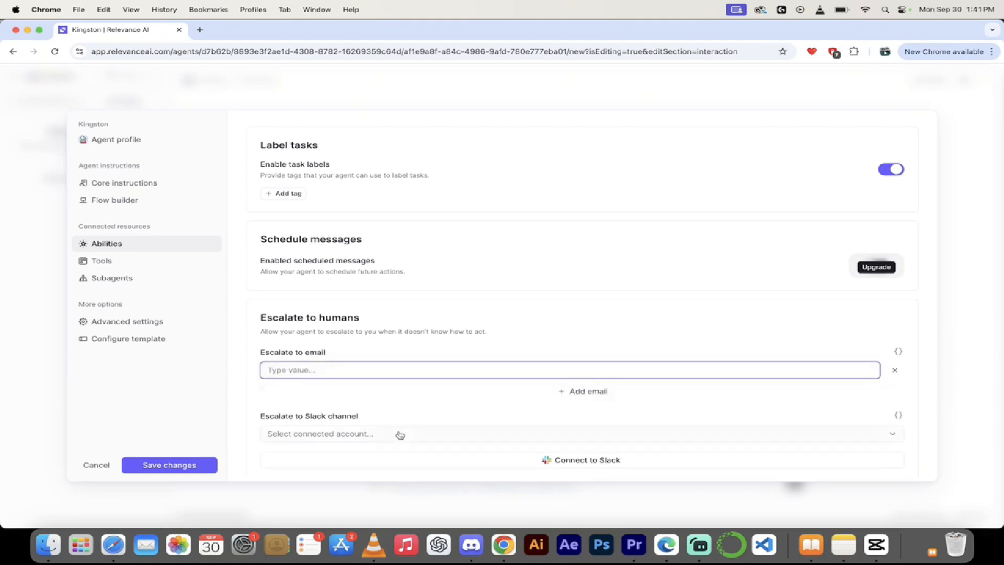
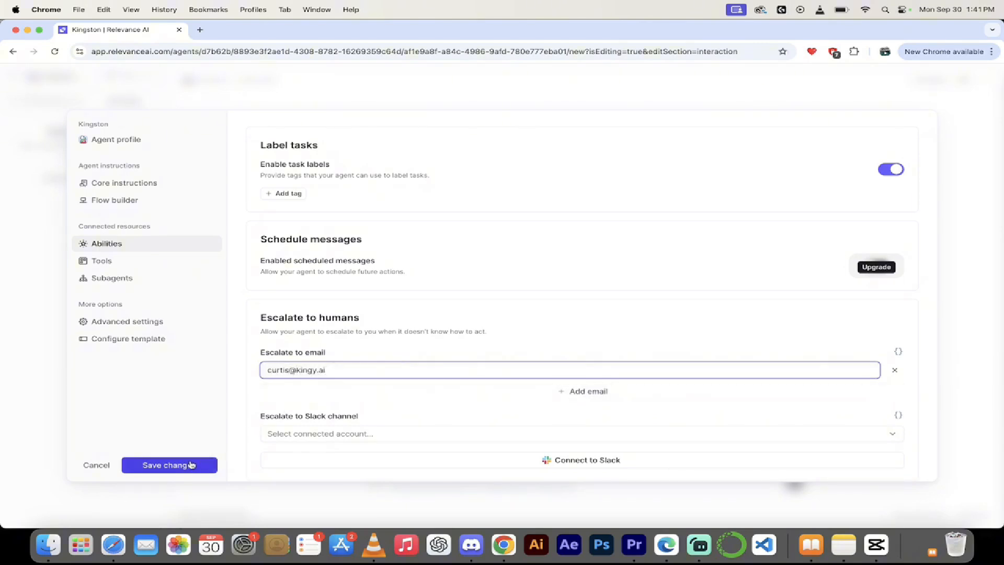
pyautogui.scroll(-1, 396, 392)
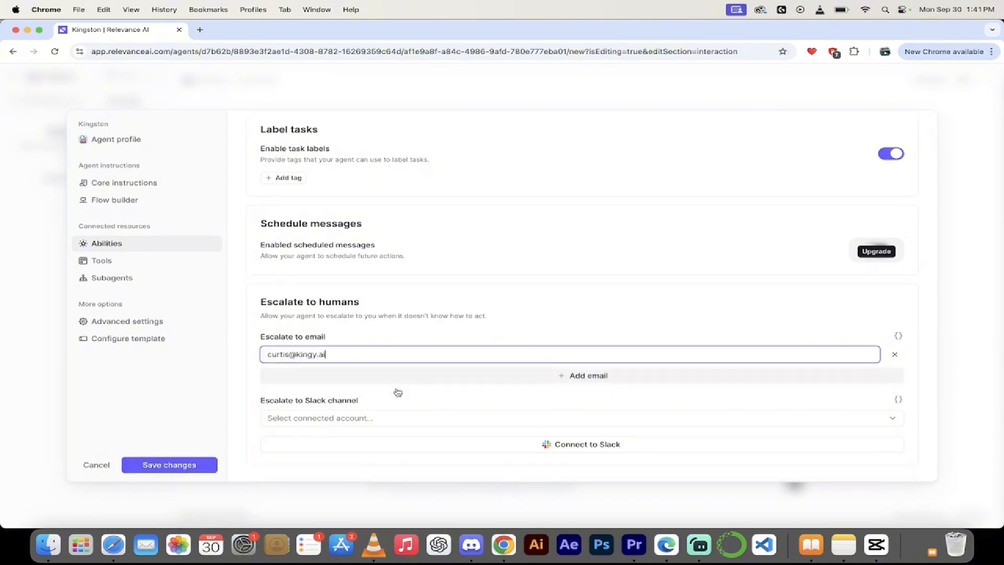
pyautogui.click(193, 468)
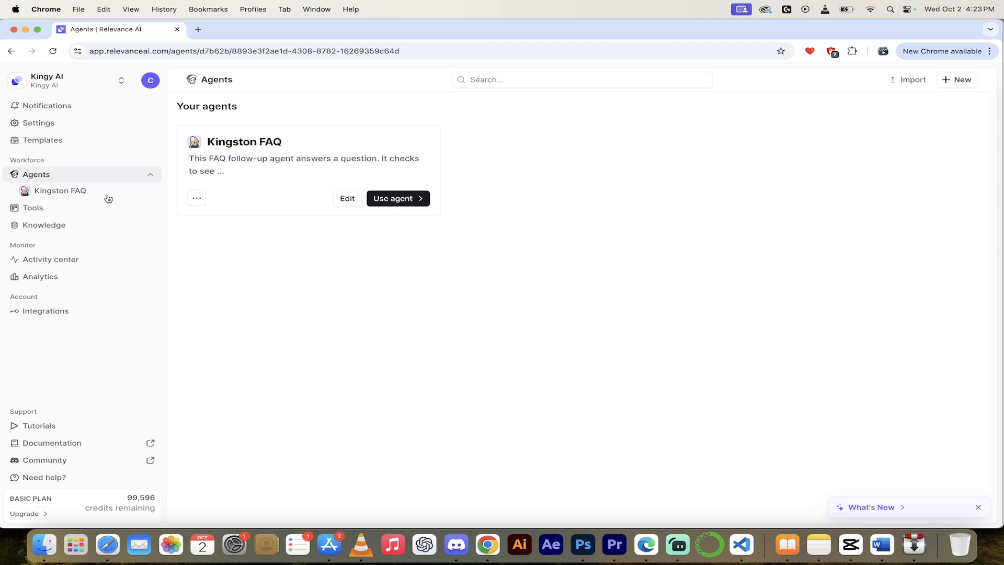
# Open the Kingston FAQ agent's configuration from its card menu on the Agents page.
pyautogui.click(41, 175)
pyautogui.click(41, 174)
pyautogui.click(60, 191)
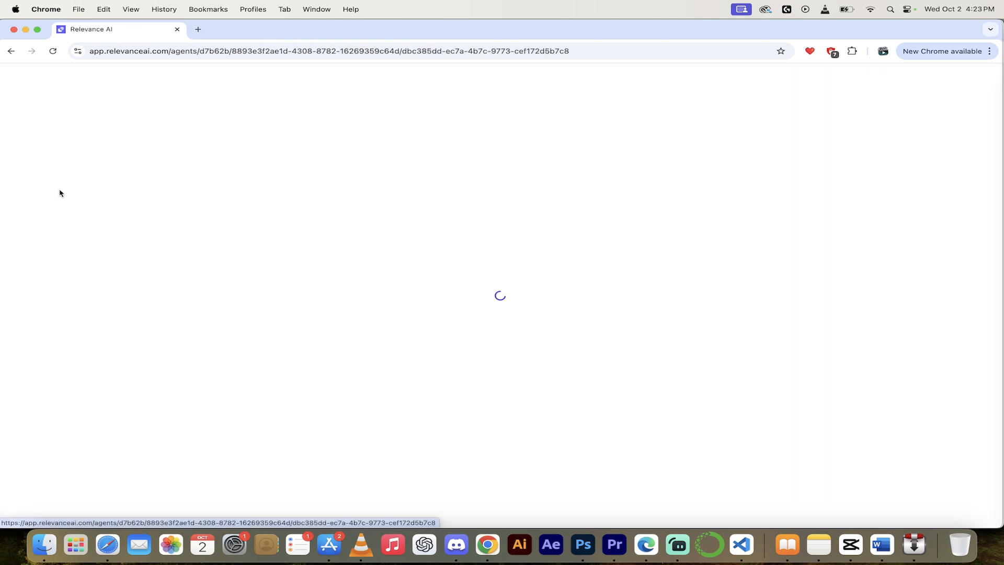
pyautogui.click(13, 76)
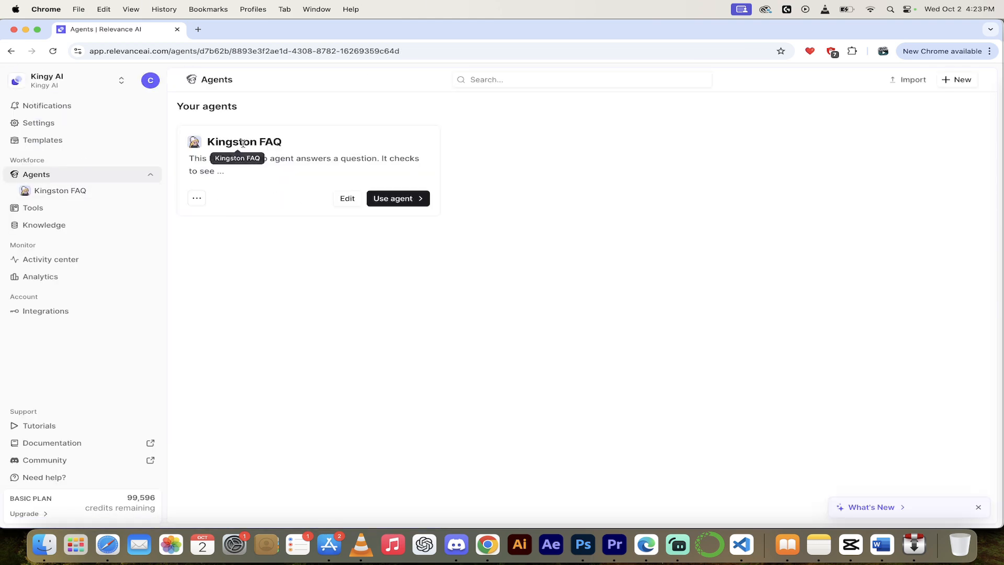
pyautogui.click(197, 199)
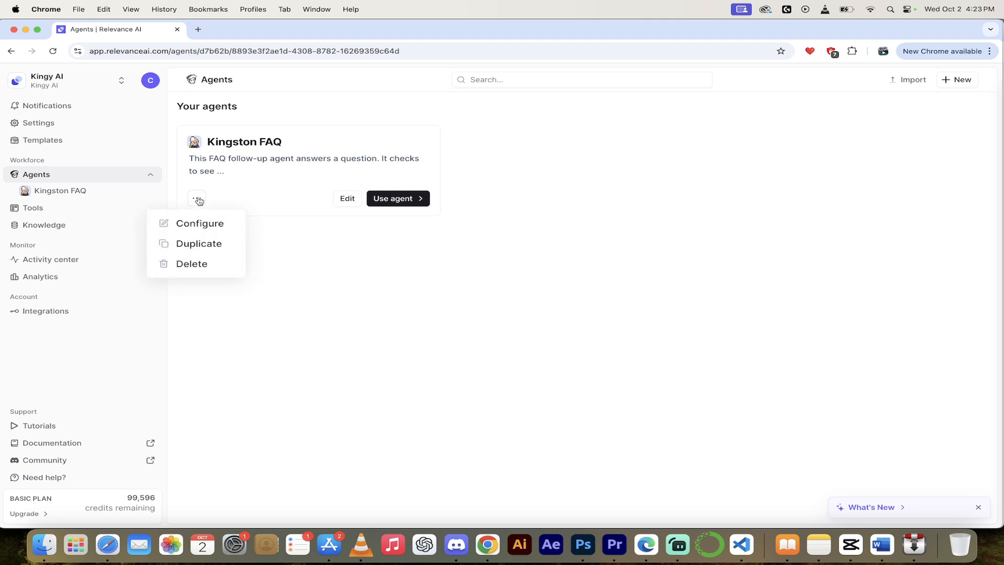
pyautogui.click(200, 225)
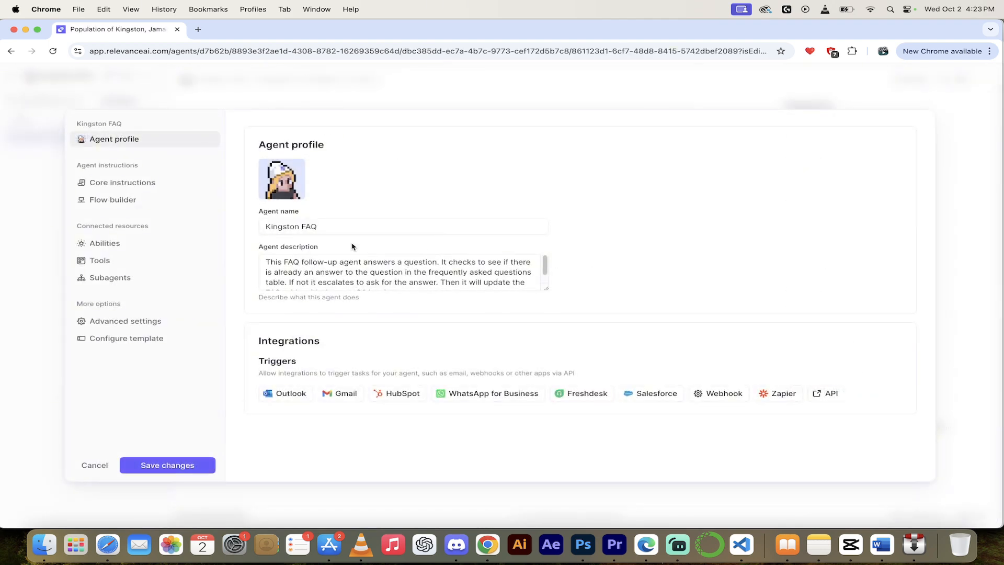
pyautogui.scroll(-1, 331, 261)
pyautogui.scroll(1, 331, 261)
pyautogui.scroll(-1, 314, 267)
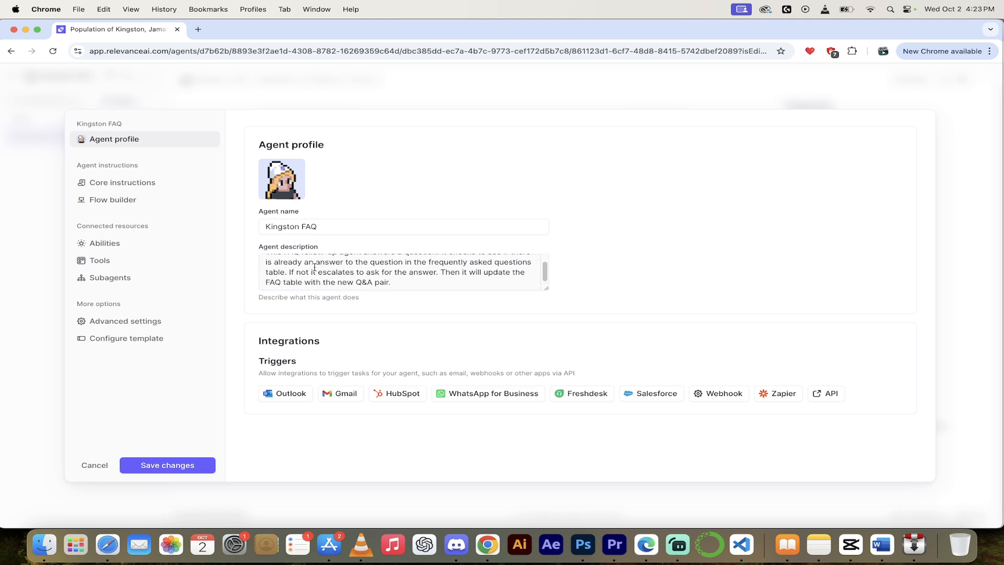
pyautogui.scroll(1, 315, 267)
pyautogui.scroll(-1, 314, 267)
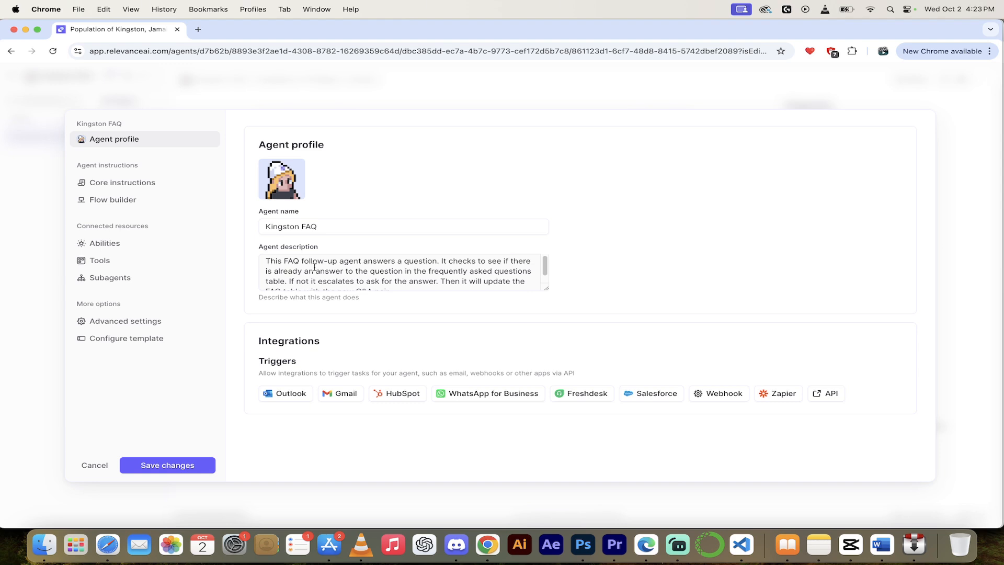
pyautogui.scroll(-1, 315, 267)
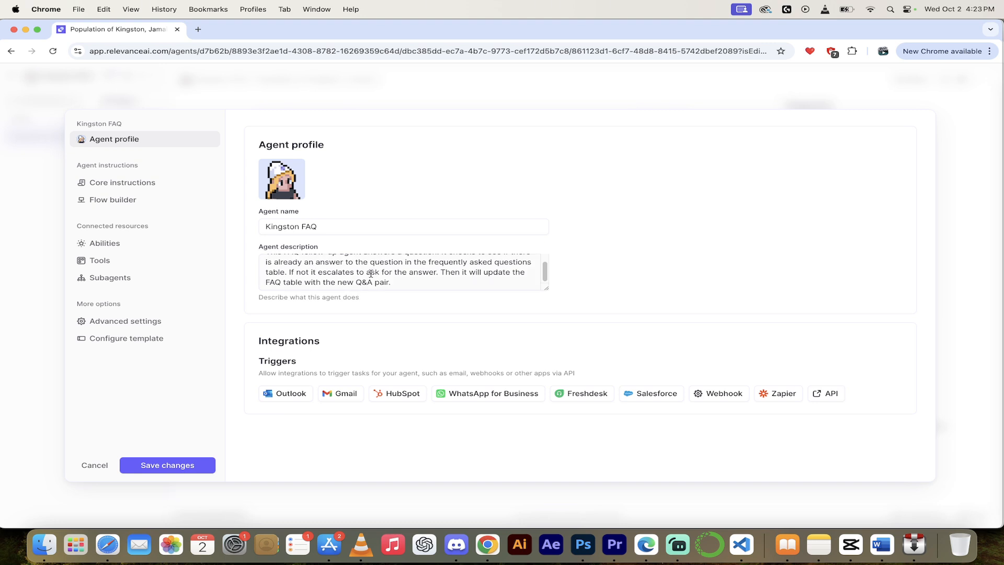
pyautogui.scroll(1, 393, 276)
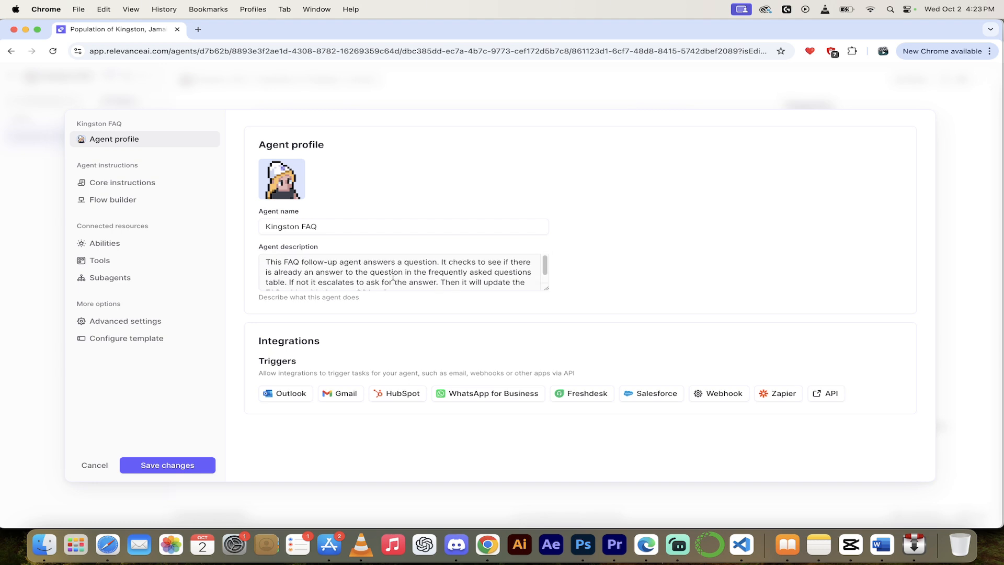
pyautogui.scroll(-1, 397, 279)
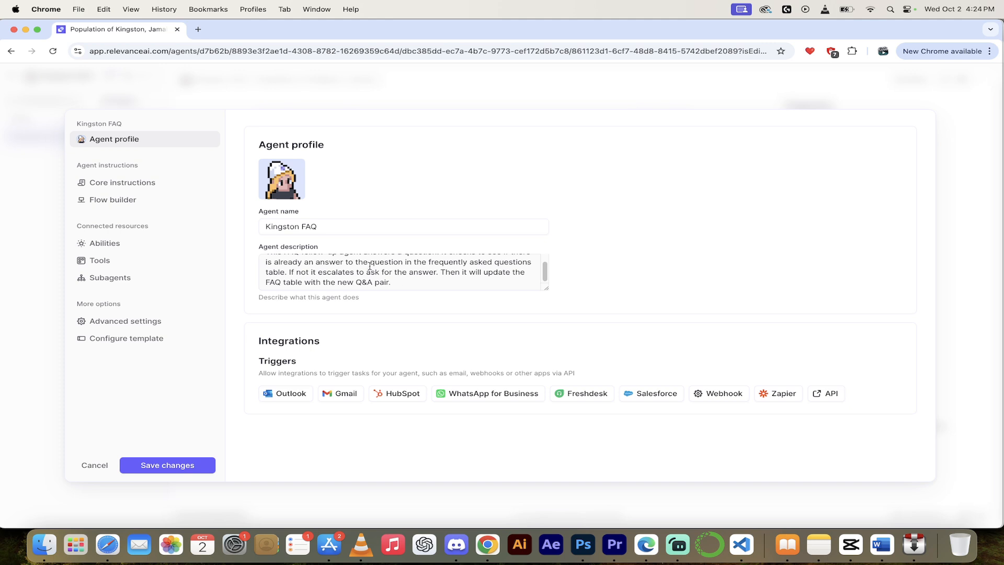
# Review Kingston FAQ's core instructions using Check knowledge for answer to question and Add new FAQ to knowledge.
pyautogui.click(142, 184)
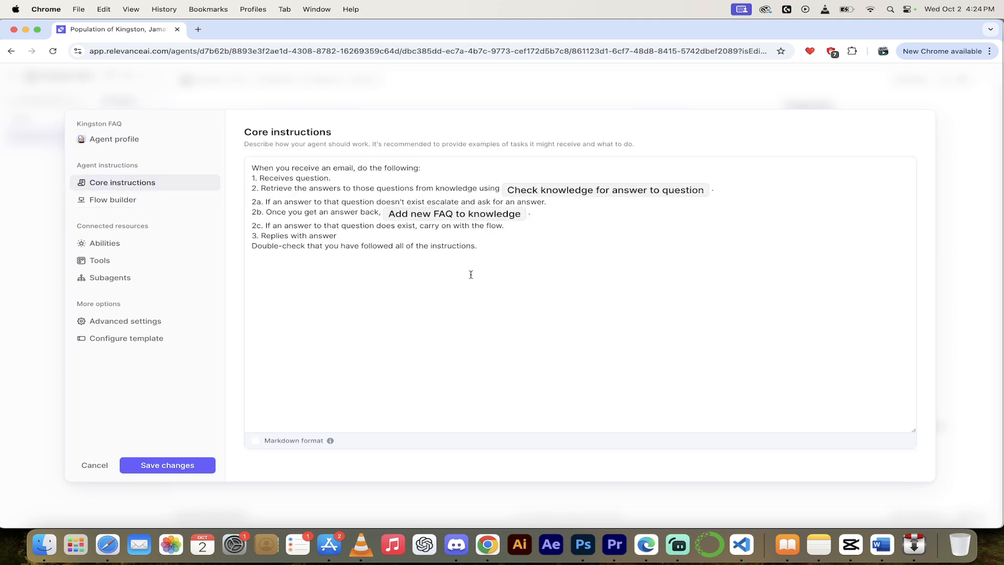
pyautogui.scroll(5, 470, 274)
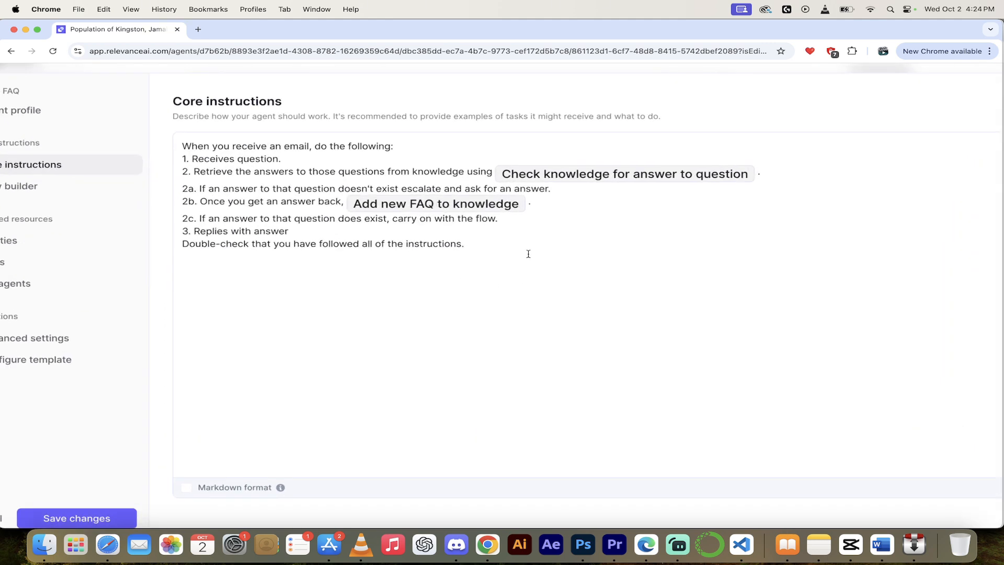
pyautogui.hscroll(3, 481, 291)
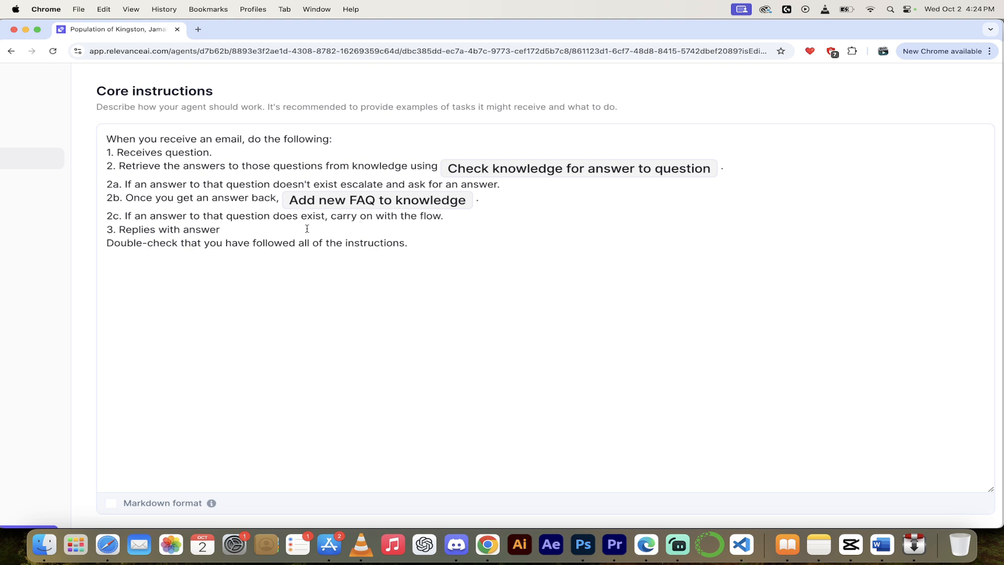
pyautogui.hscroll(-2, 307, 228)
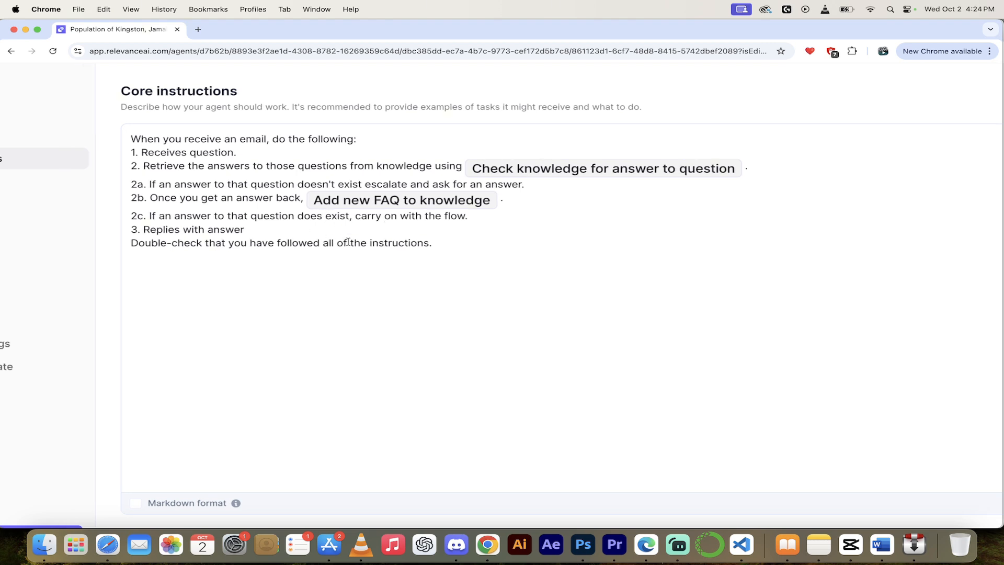
pyautogui.hscroll(-3, 395, 245)
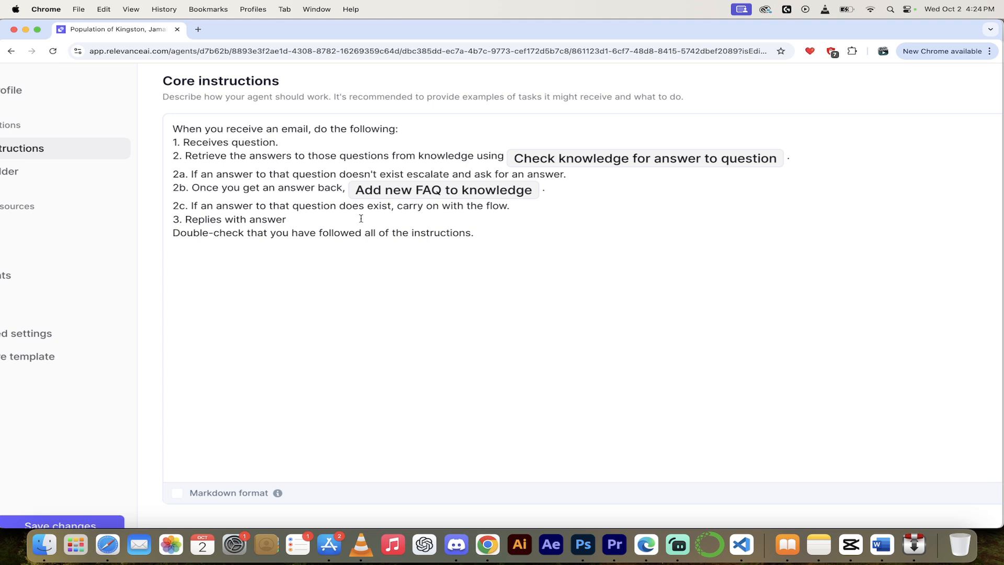
pyautogui.scroll(-2, 361, 219)
pyautogui.hscroll(-3, 361, 219)
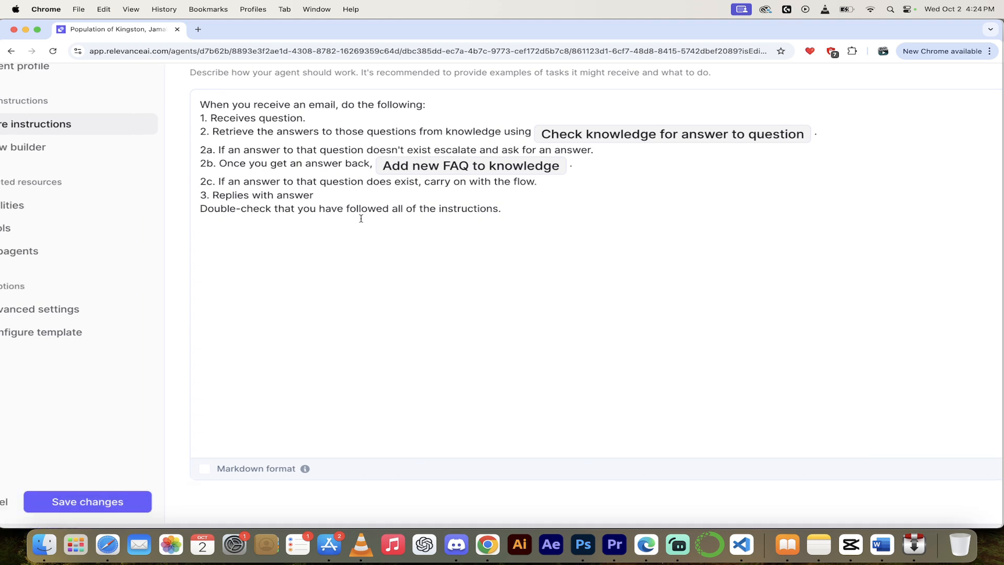
pyautogui.scroll(-5, 361, 218)
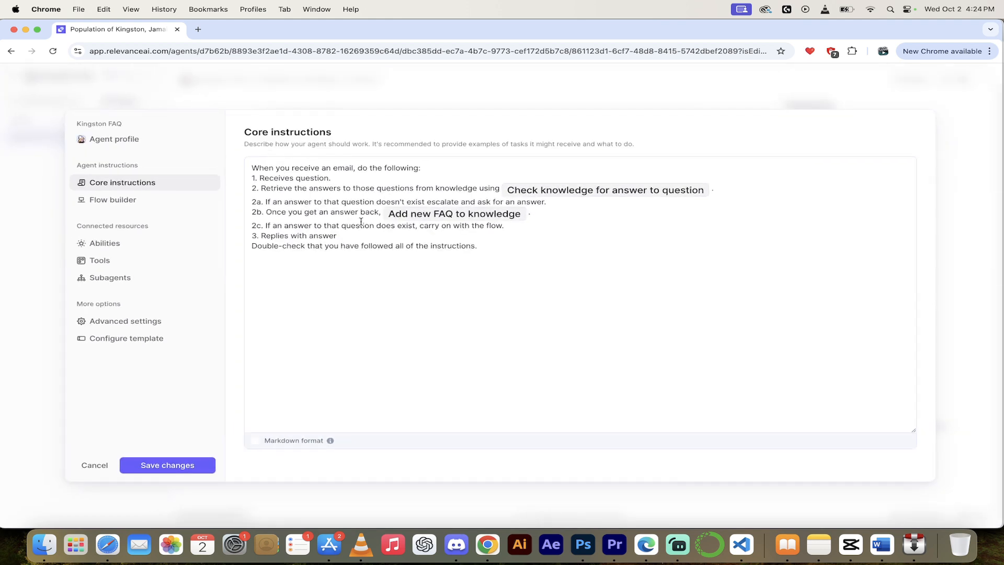
# Check the agent's two connected tools under Abilities, then cancel out of the settings.
pyautogui.click(105, 243)
pyautogui.click(104, 260)
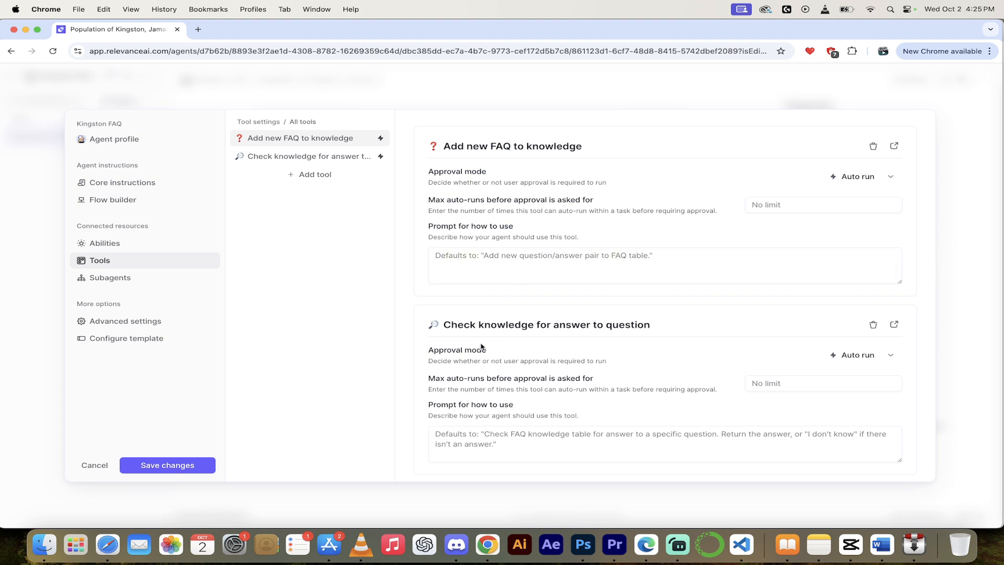
pyautogui.click(704, 89)
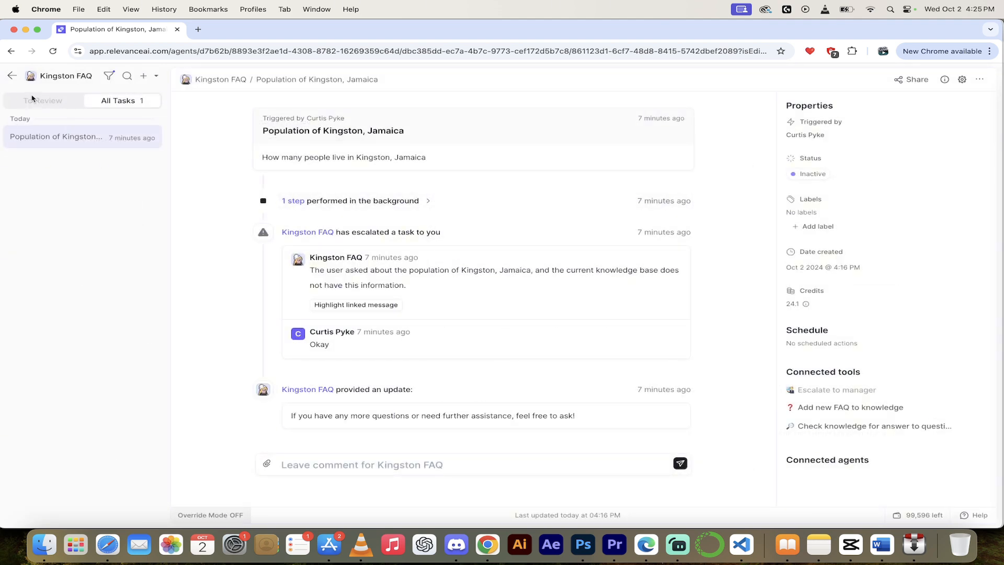
# Start a new blank task for the Kingston FAQ agent from the Agents list.
pyautogui.click(11, 77)
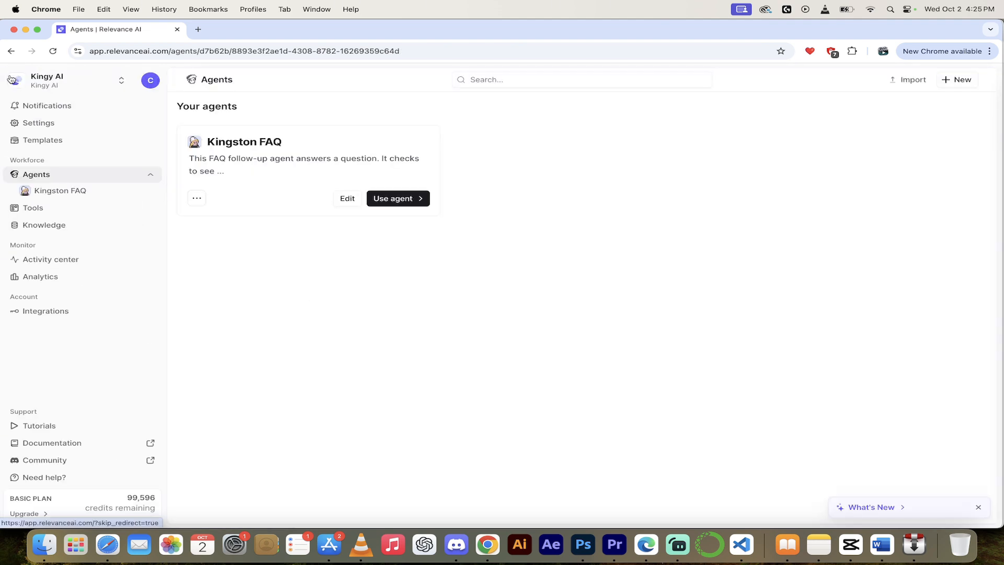
pyautogui.click(390, 198)
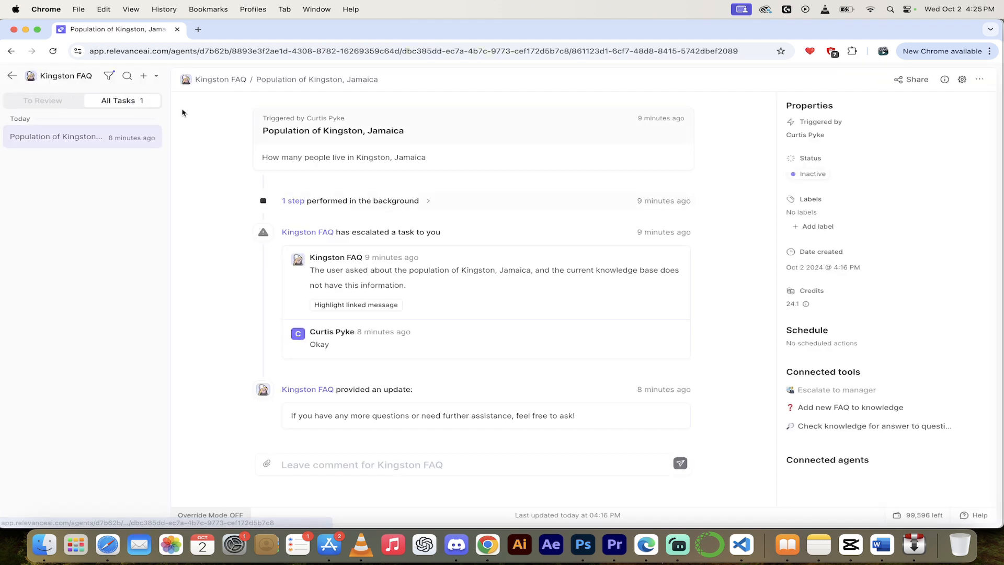
pyautogui.click(143, 76)
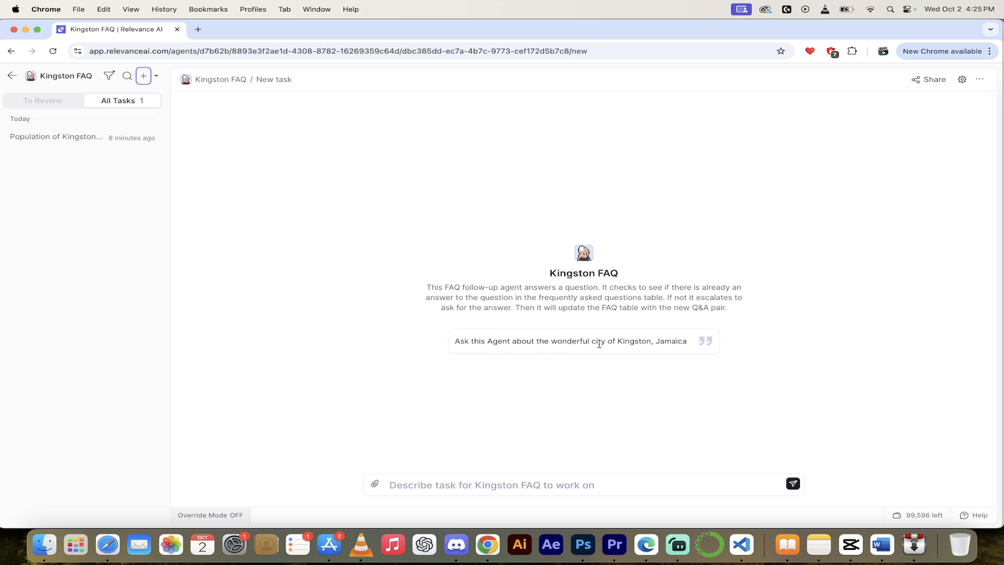
# Paste the suggested question about Kingston, Jamaica into the task box and send it.
pyautogui.click(434, 481)
pyautogui.moveTo(454, 341); pyautogui.dragTo(698, 342)
pyautogui.press('super+c')
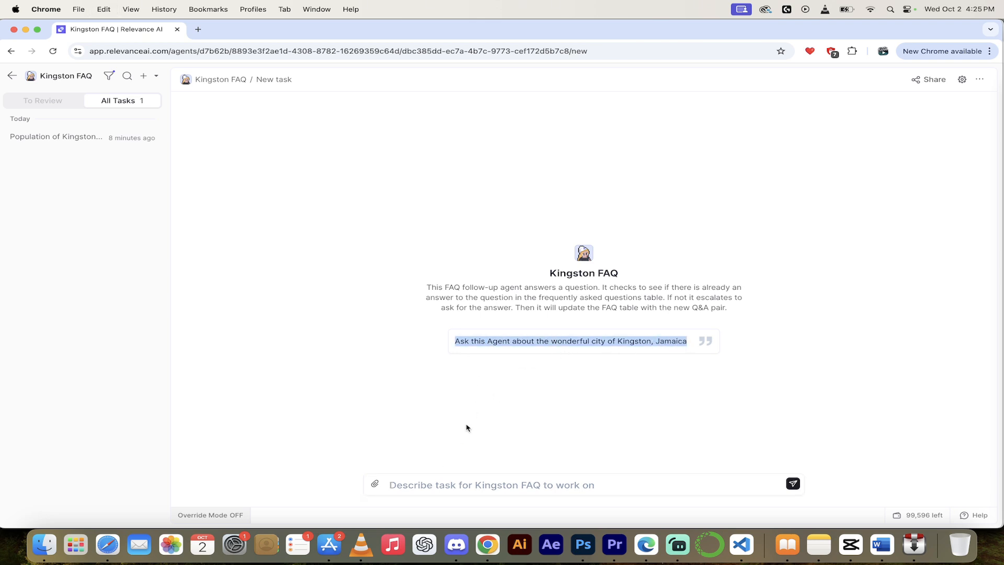
pyautogui.click(413, 479)
pyautogui.press('super+v')
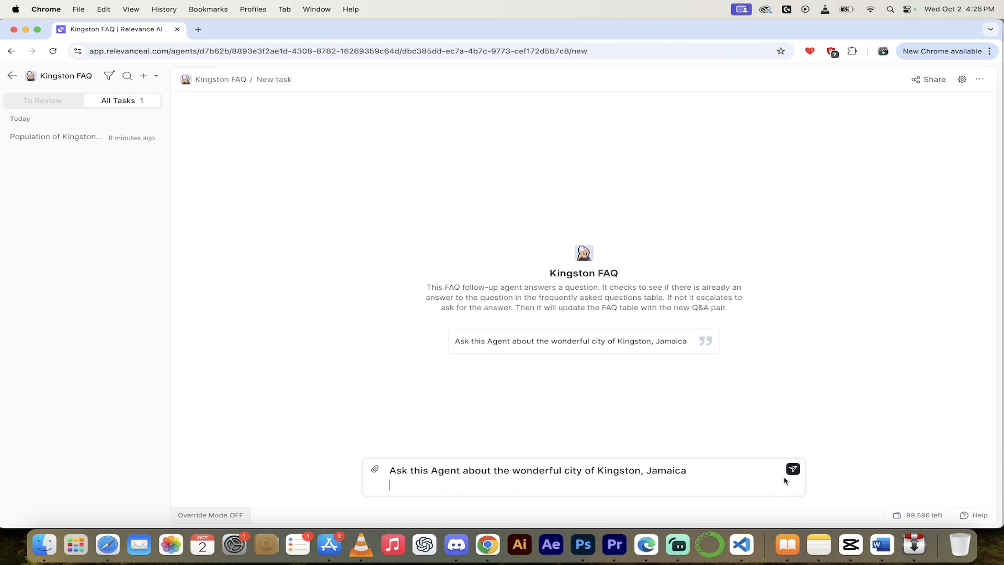
pyautogui.click(792, 482)
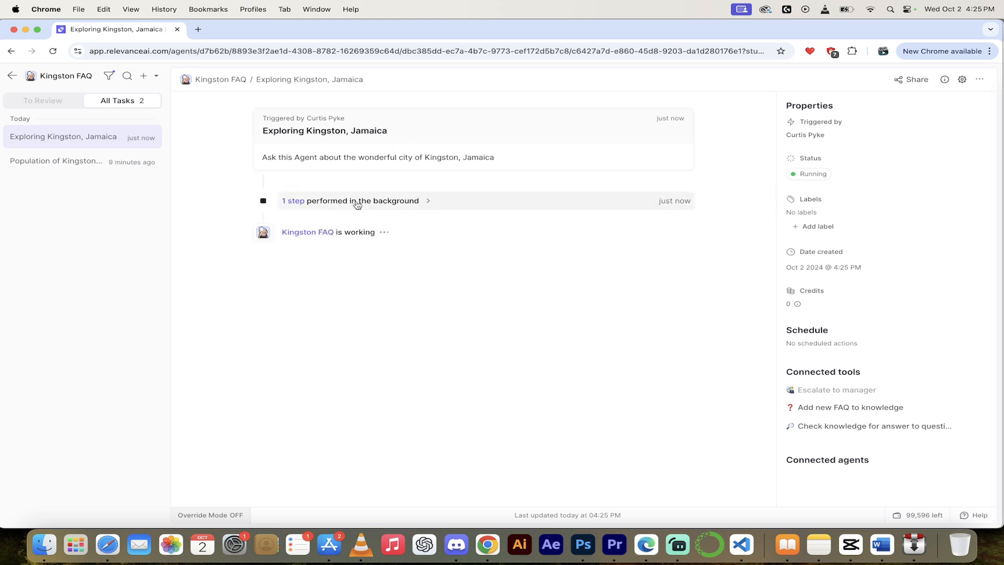
# Answer the agent's escalation with 'Kingston is a beautiful in Jamaica'.
pyautogui.click(426, 200)
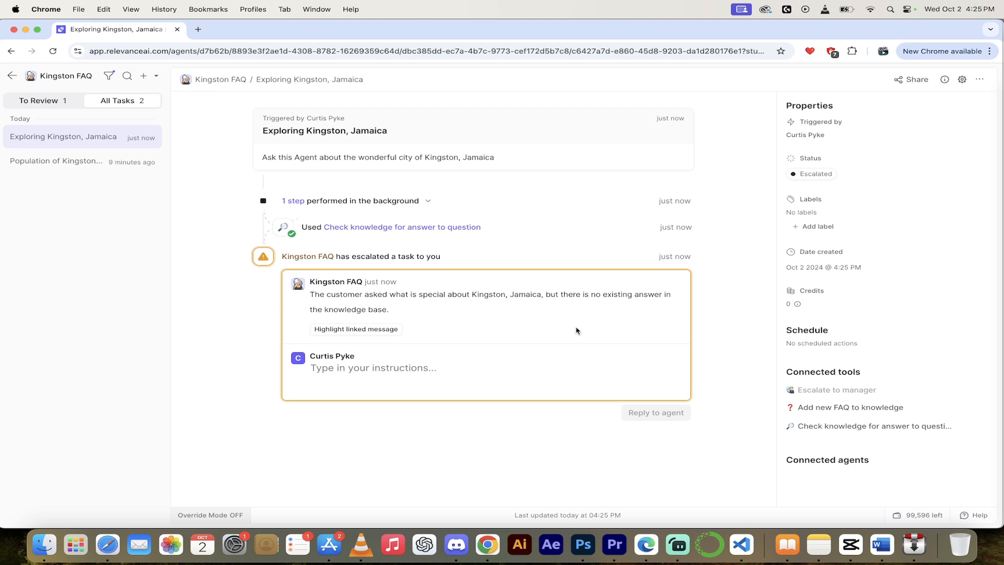
pyautogui.click(396, 369)
pyautogui.write('Respond w')
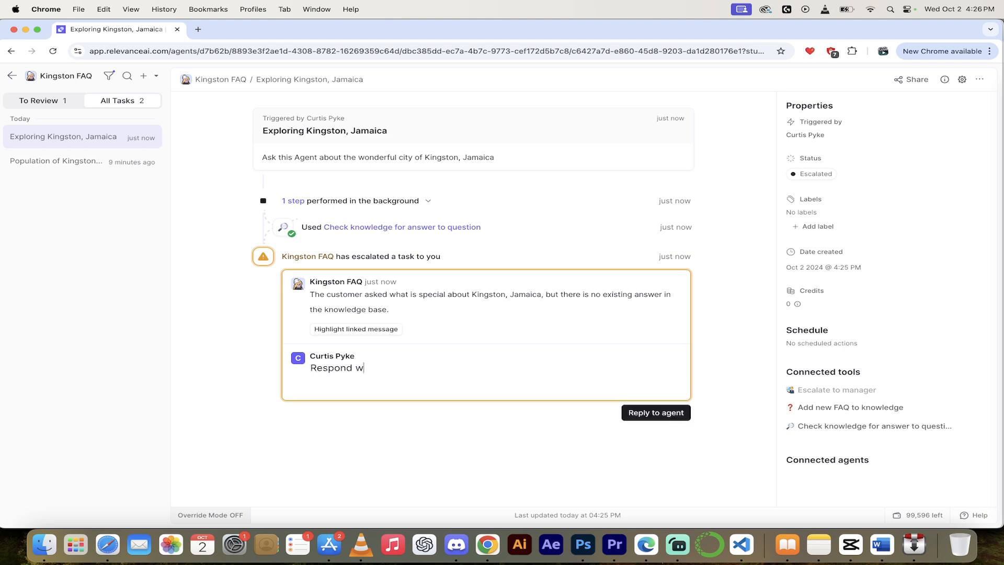
pyautogui.write('ith Jamaicea')
pyautogui.press('BackSpace')
pyautogui.press('BackSpace')
pyautogui.write('a is a beautiful city')
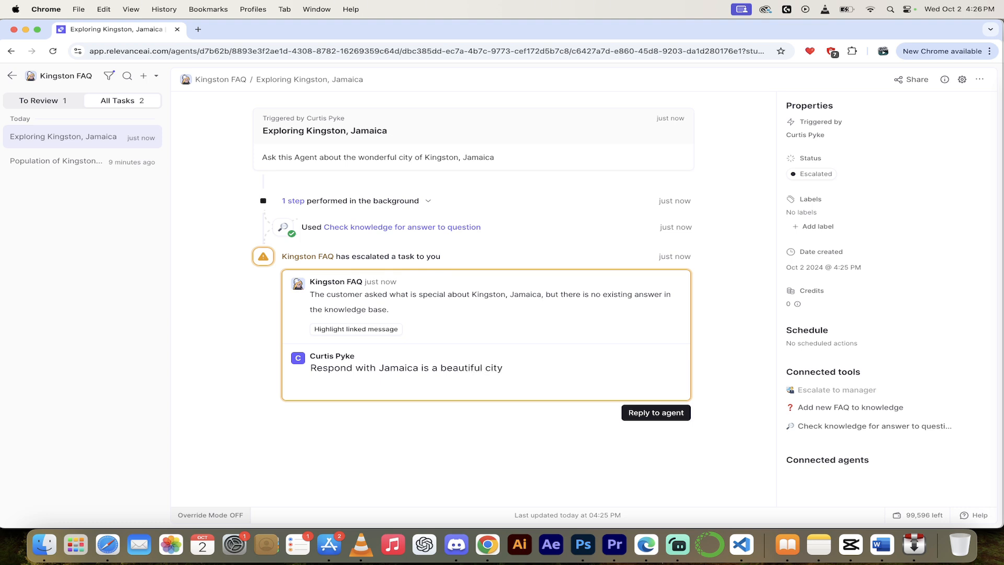
pyautogui.press('super+a')
pyautogui.write('Kingston is a beauti')
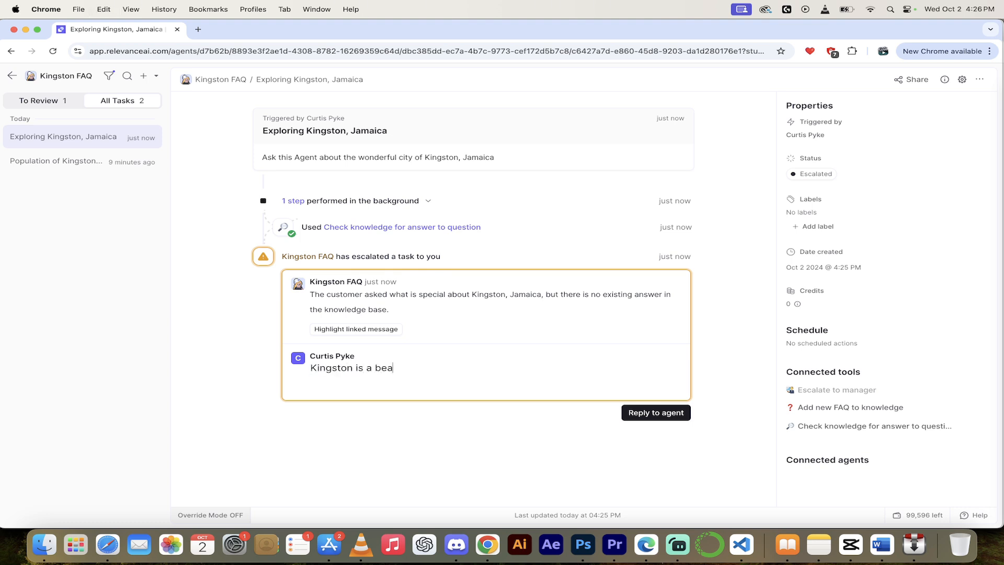
pyautogui.write('ful in Jamaica')
pyautogui.click(646, 413)
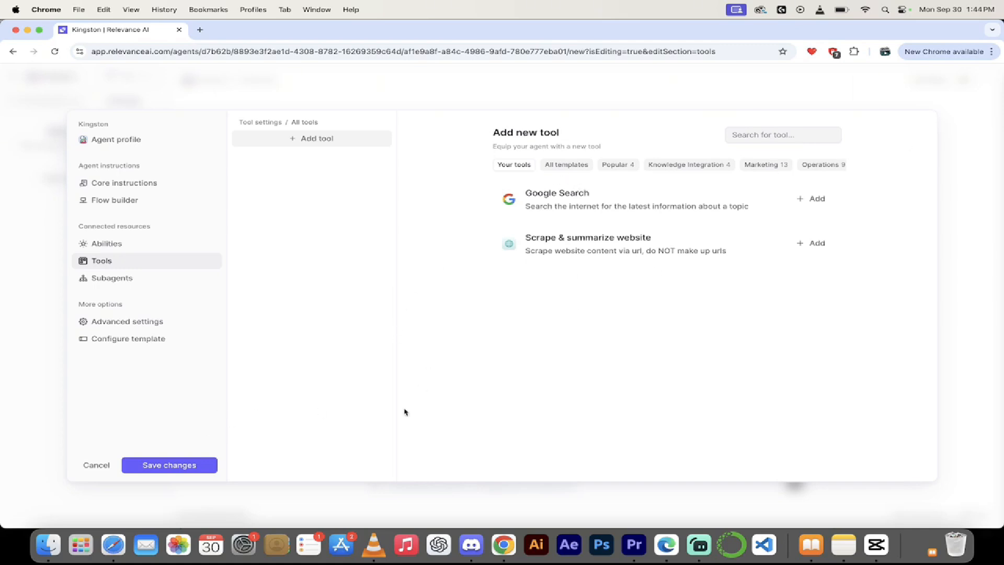
# Open the Kingston agent's configuration and browse all tool templates.
pyautogui.click(95, 469)
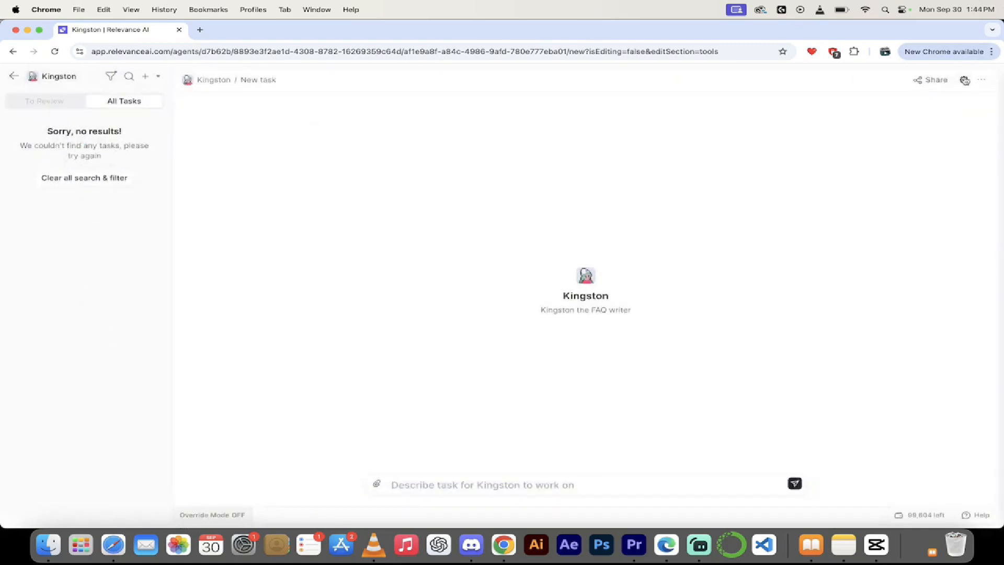
pyautogui.click(964, 81)
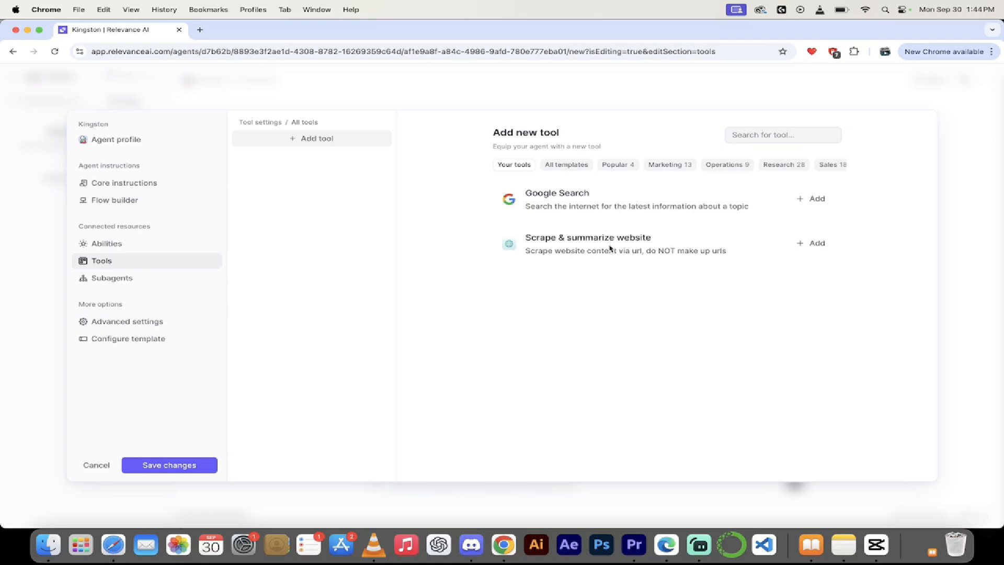
pyautogui.click(568, 166)
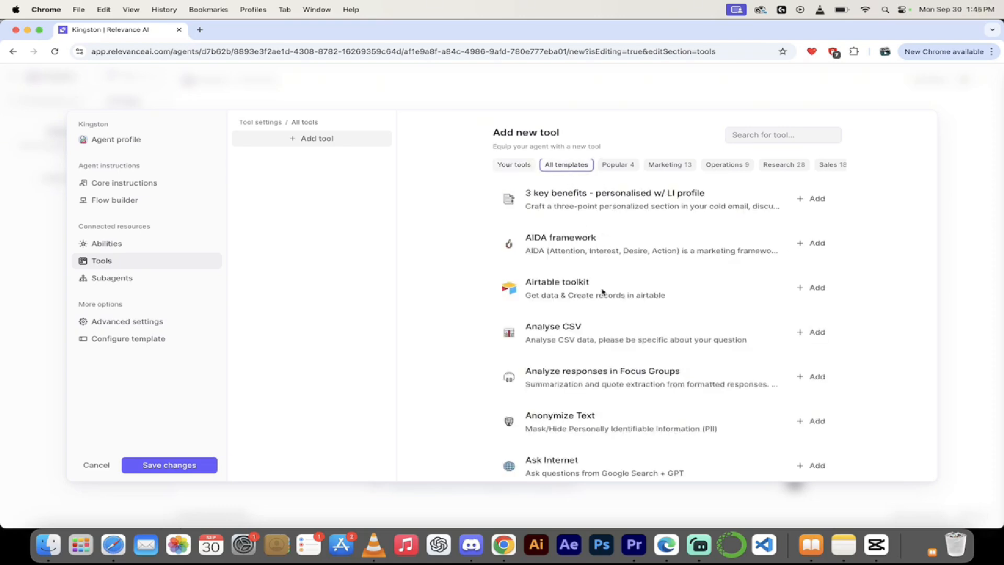
pyautogui.scroll(-6, 601, 290)
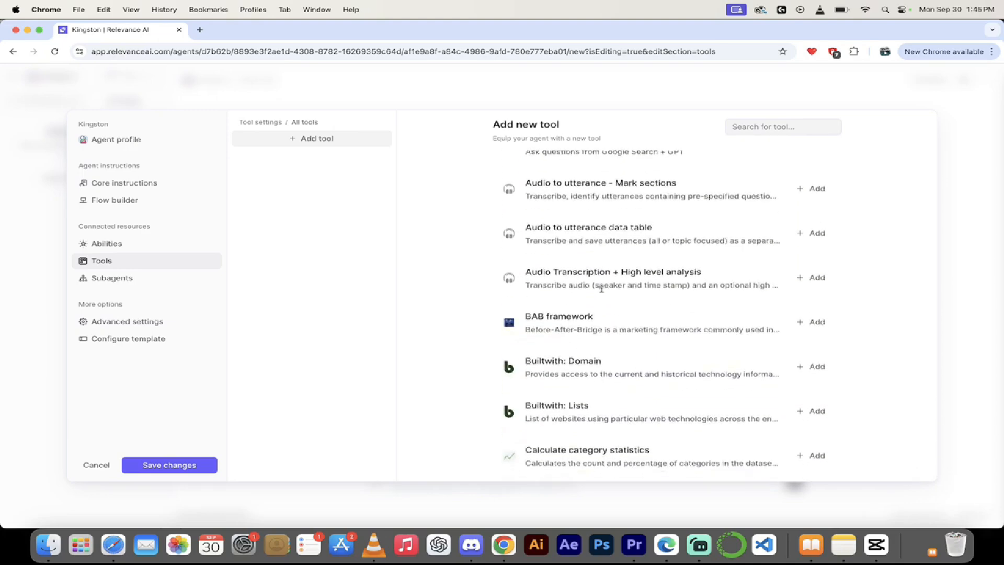
pyautogui.scroll(-5, 601, 289)
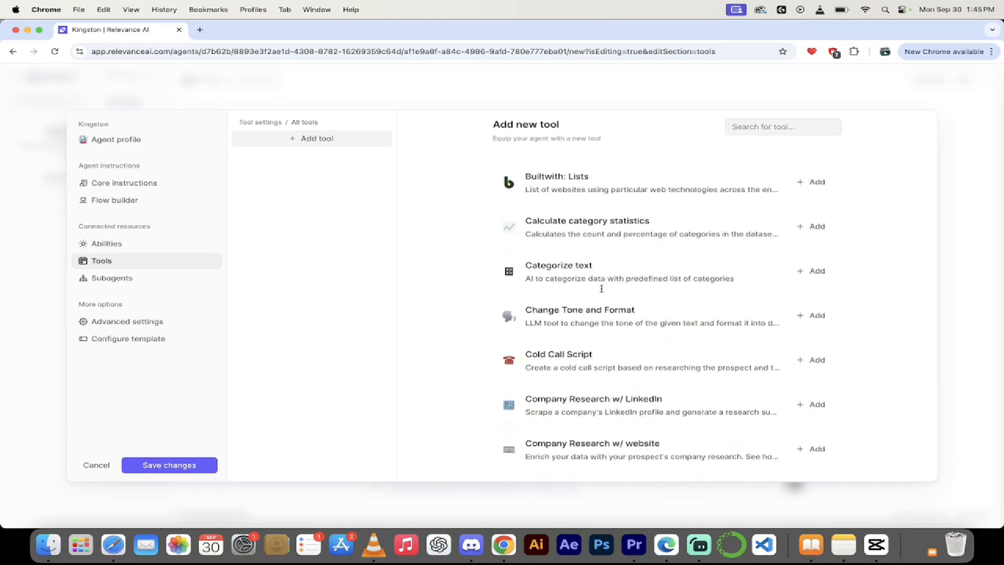
pyautogui.scroll(-6, 601, 293)
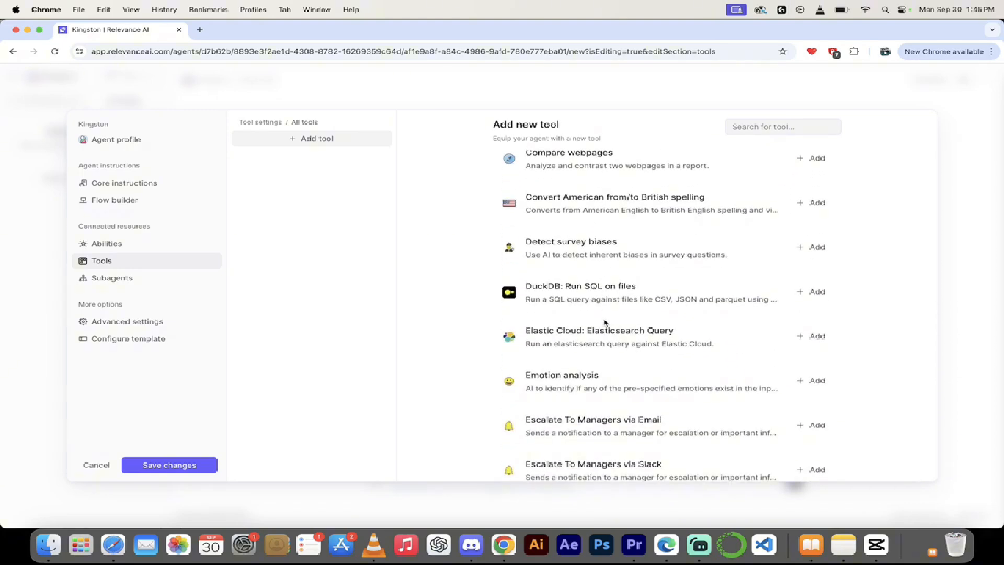
pyautogui.scroll(-8, 605, 323)
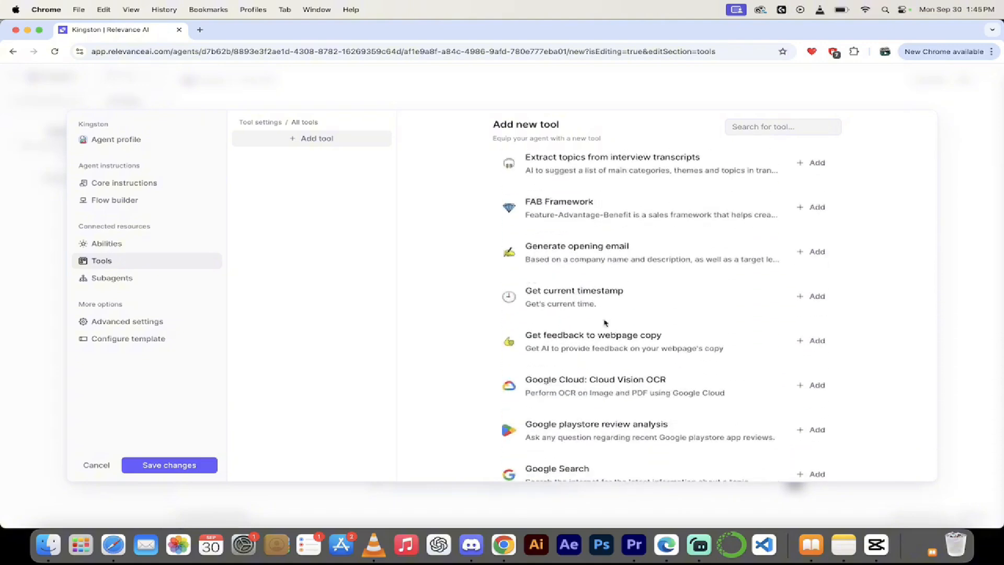
pyautogui.scroll(15, 601, 292)
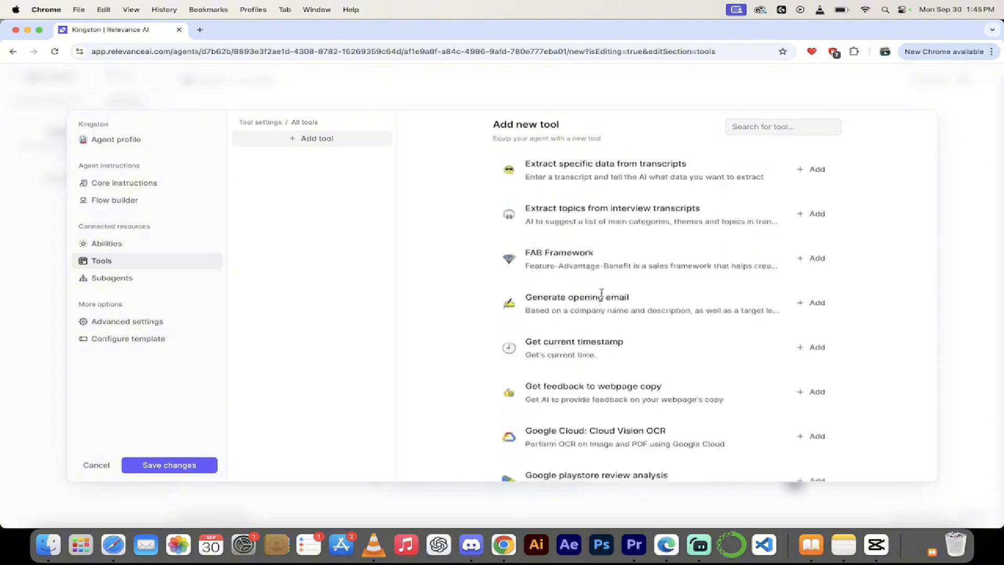
# Add Knowledge retrieval from the Popular templates and open its tool settings.
pyautogui.click(612, 166)
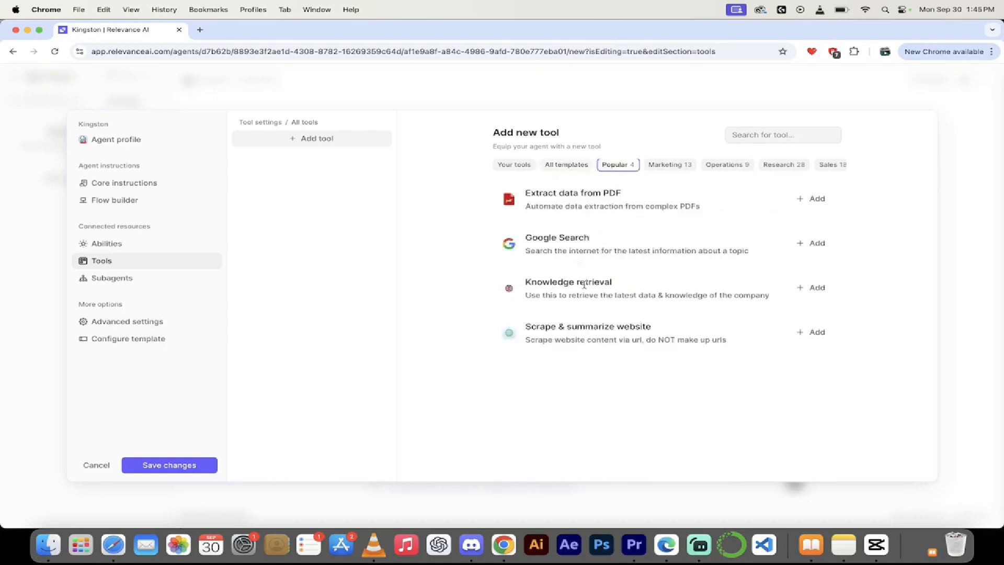
pyautogui.click(816, 288)
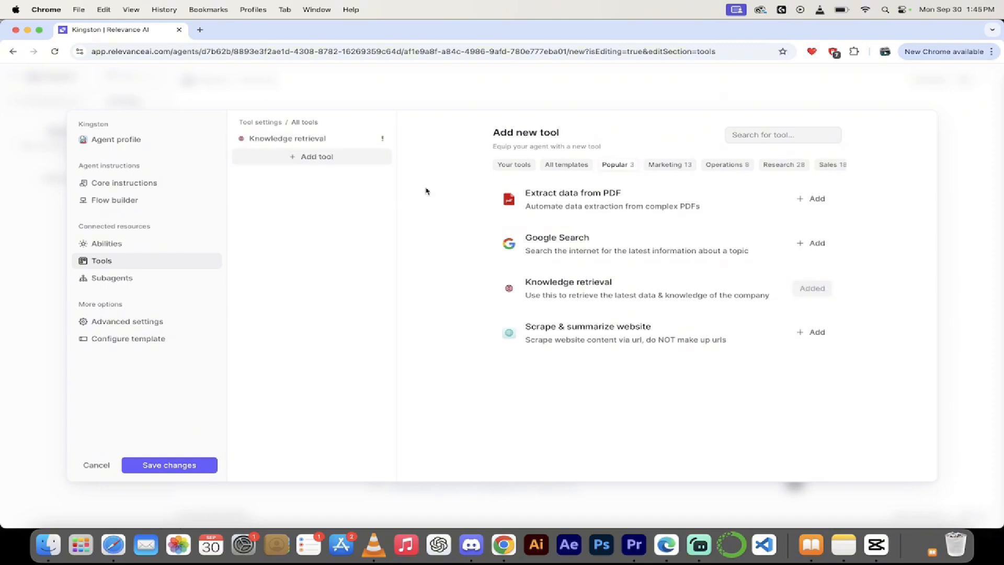
pyautogui.click(343, 139)
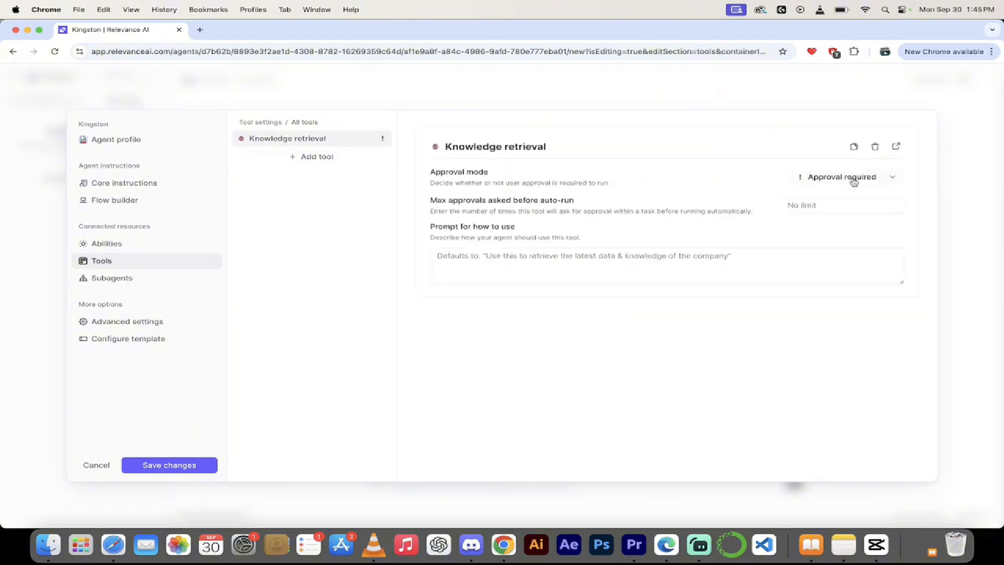
pyautogui.click(836, 179)
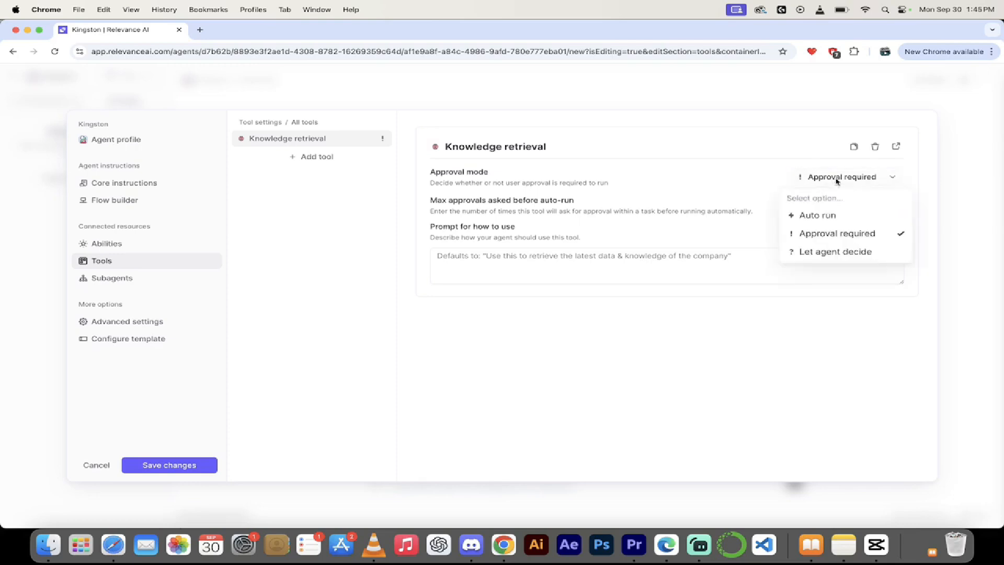
pyautogui.click(663, 179)
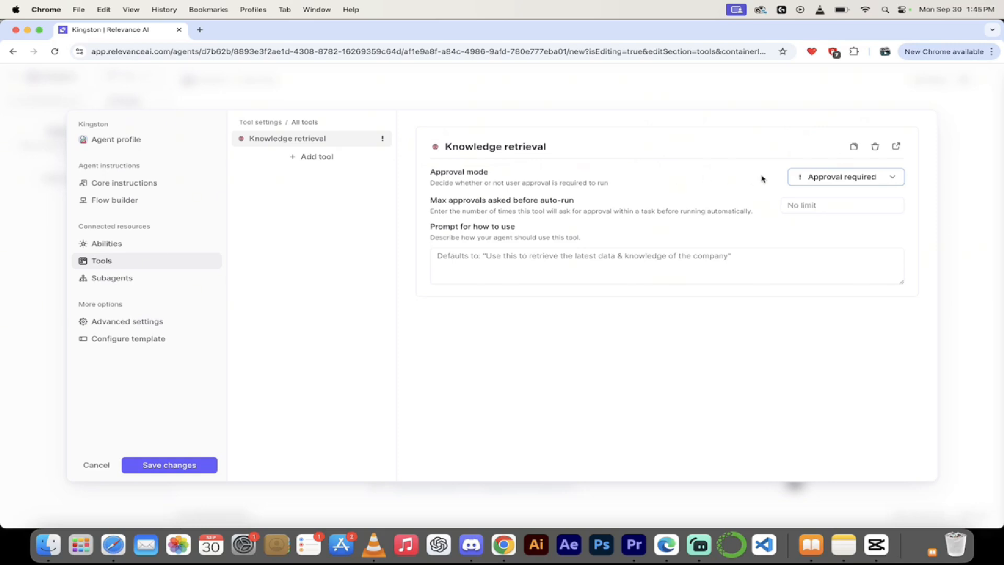
pyautogui.click(828, 177)
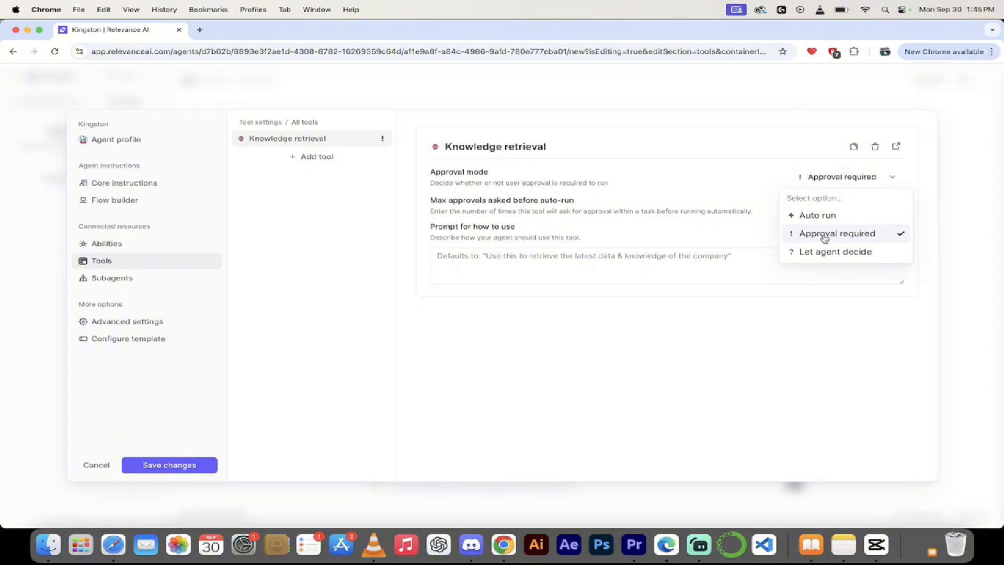
pyautogui.click(695, 209)
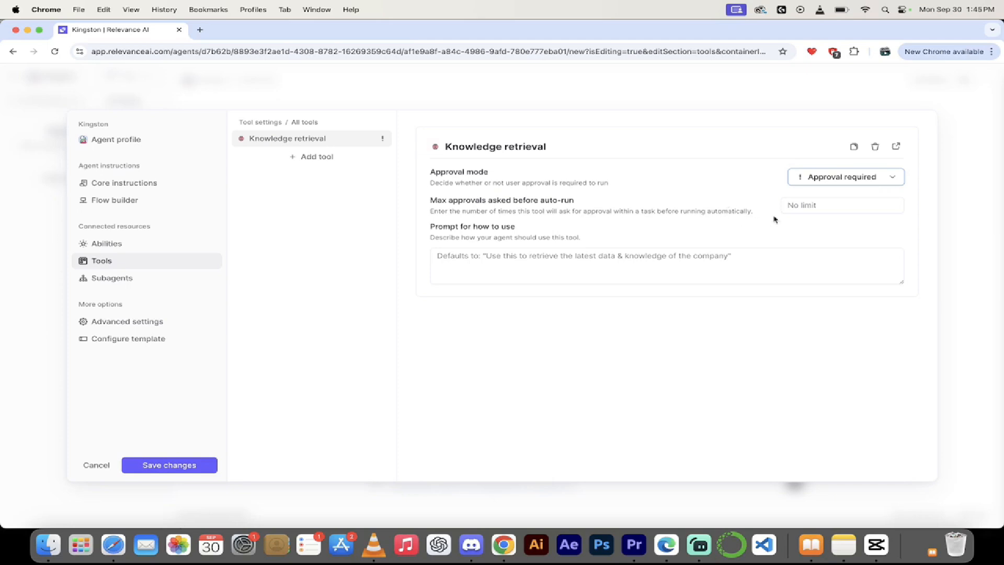
pyautogui.click(804, 208)
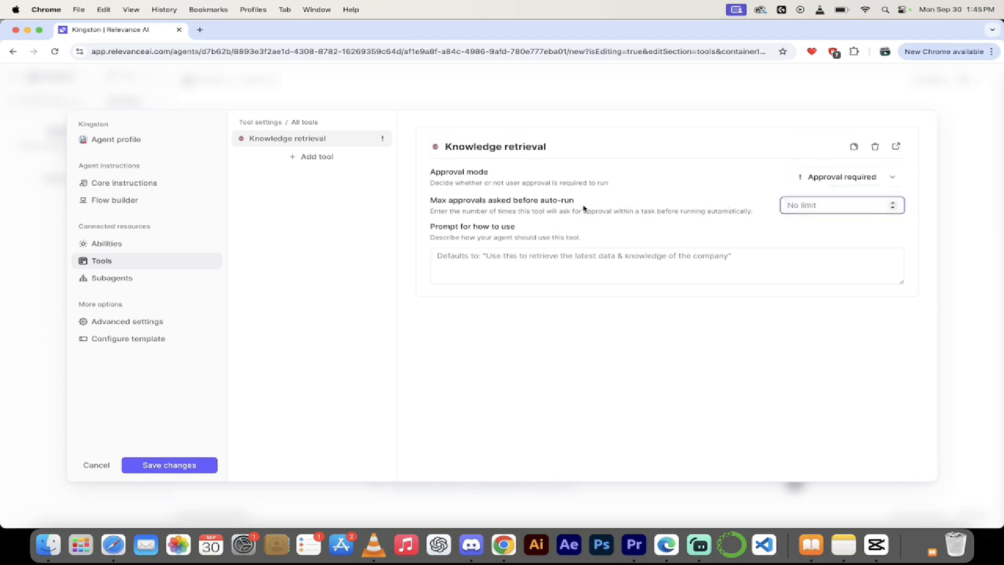
pyautogui.click(543, 258)
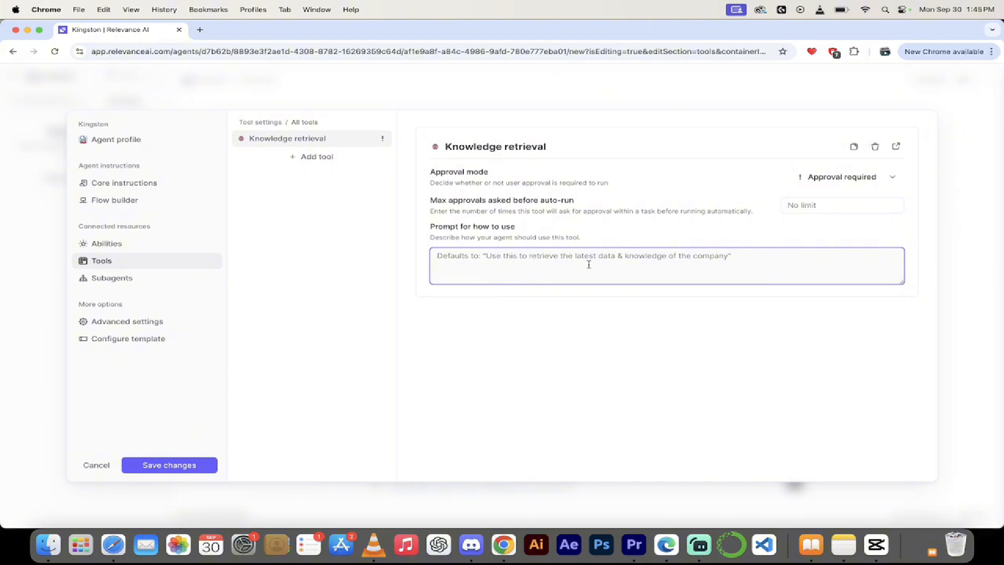
# Enter 'Use this to retrieve' as the tool description, then view the Subagents settings.
pyautogui.write('Use this to')
pyautogui.write(' ret')
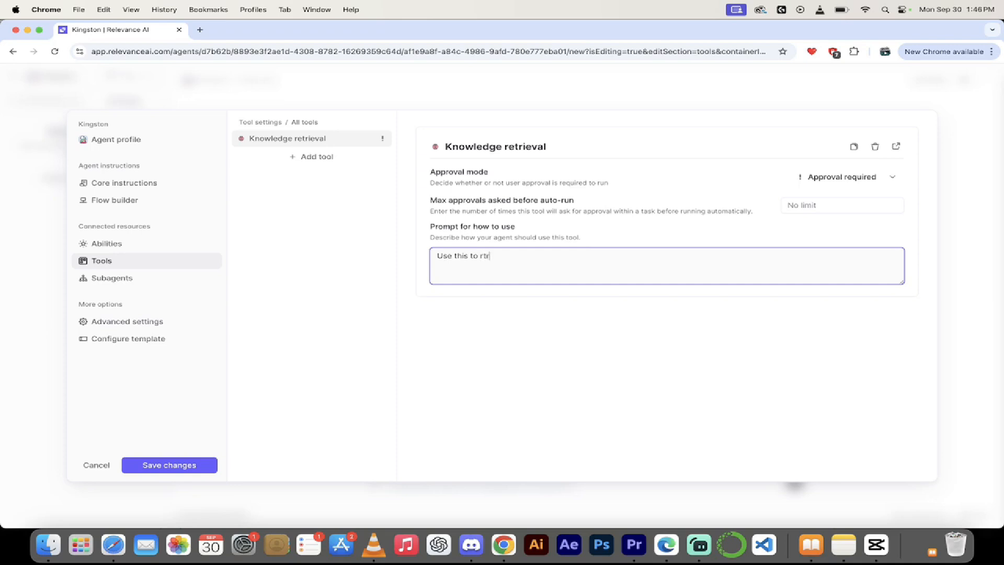
pyautogui.write('rieve')
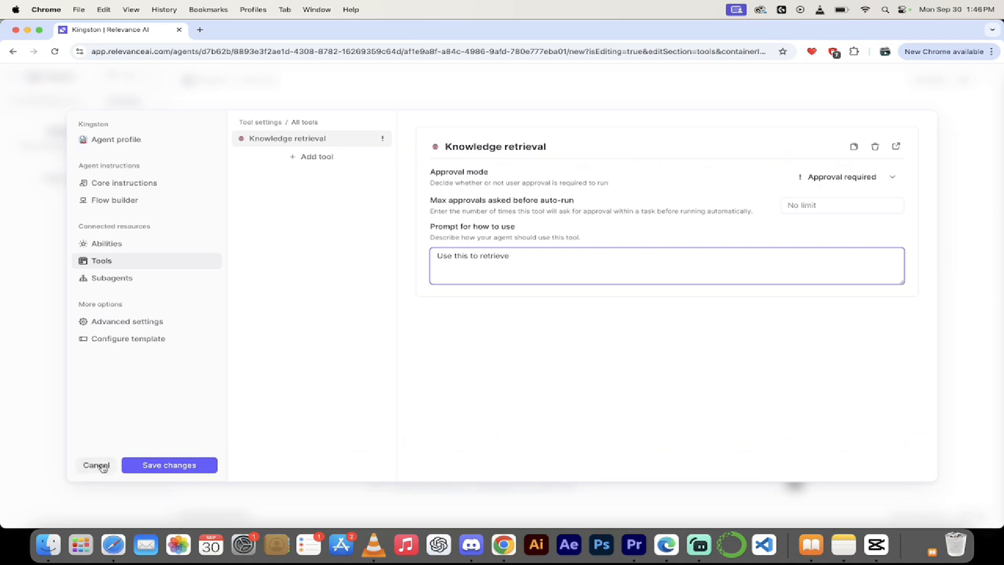
pyautogui.click(128, 279)
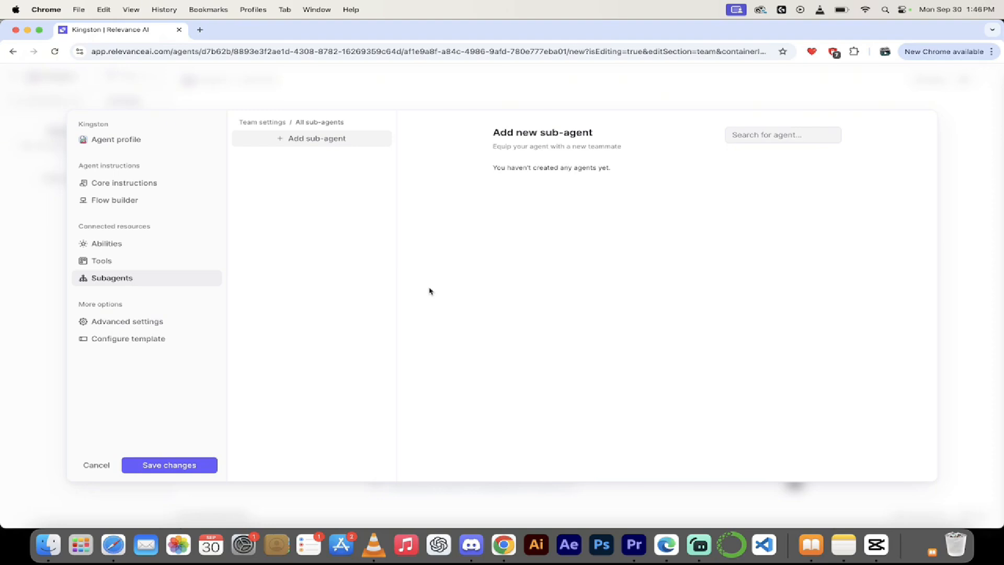
# Cancel the agent editor, discarding the unsaved edits.
pyautogui.click(97, 466)
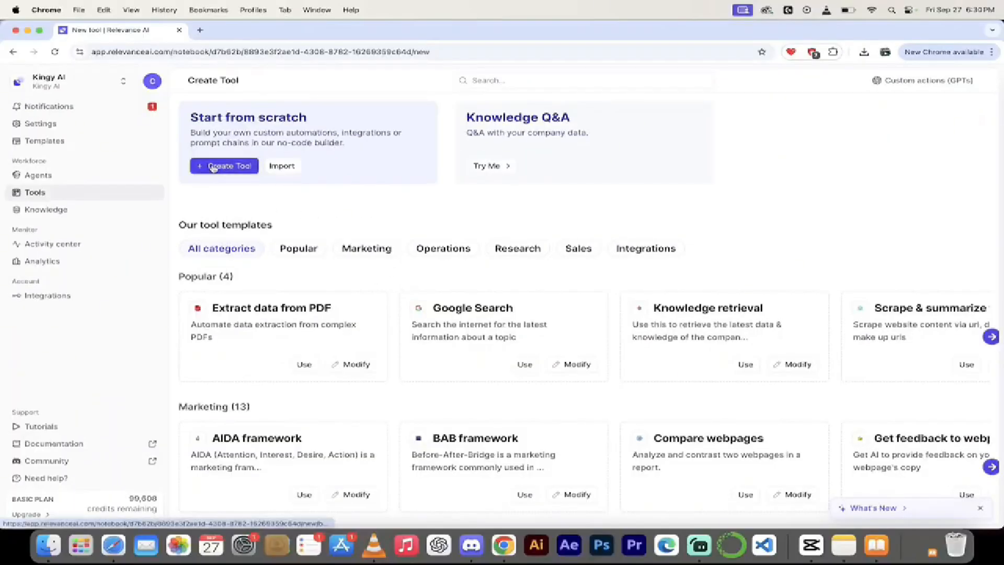
# Create a new tool and scroll its step library down to Data Transformation.
pyautogui.click(214, 166)
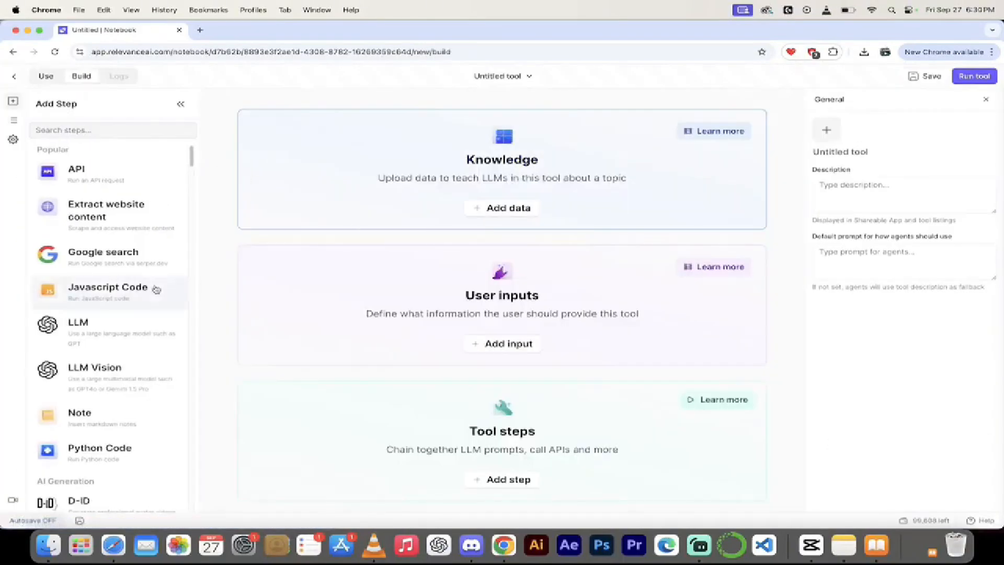
pyautogui.scroll(-5, 110, 288)
pyautogui.scroll(5, 111, 287)
pyautogui.scroll(-2, 112, 289)
pyautogui.scroll(-6, 116, 289)
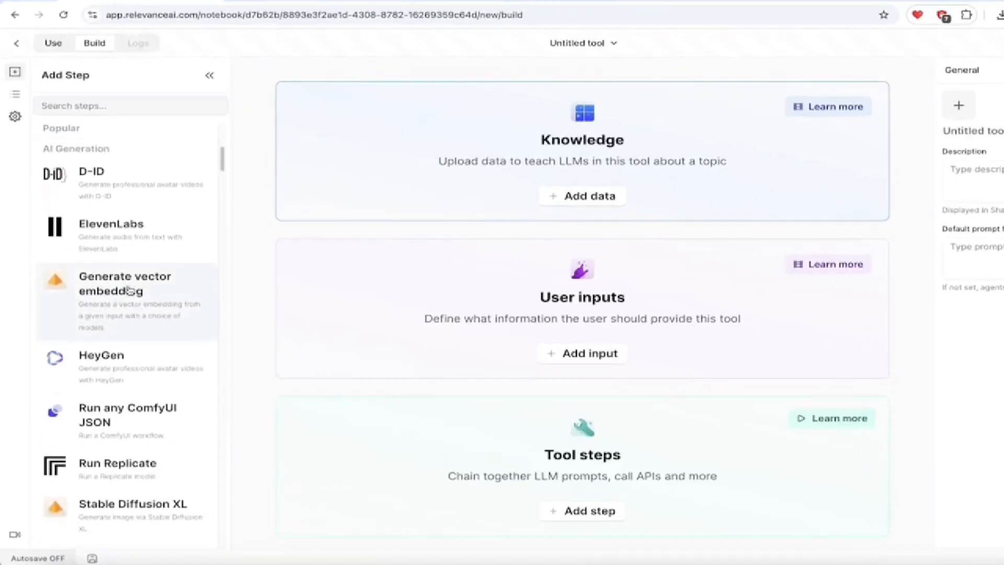
pyautogui.scroll(-6, 129, 290)
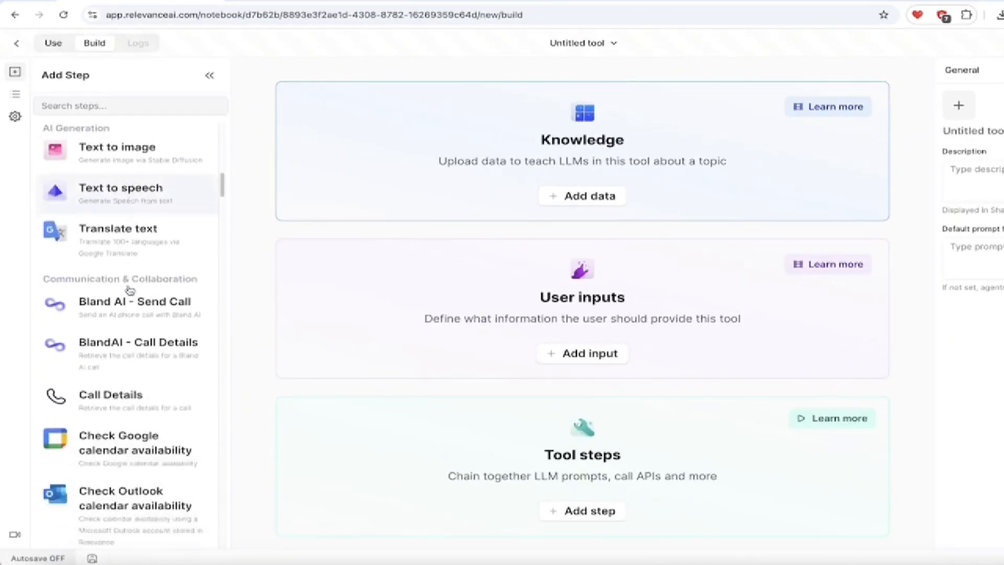
pyautogui.scroll(1, 130, 290)
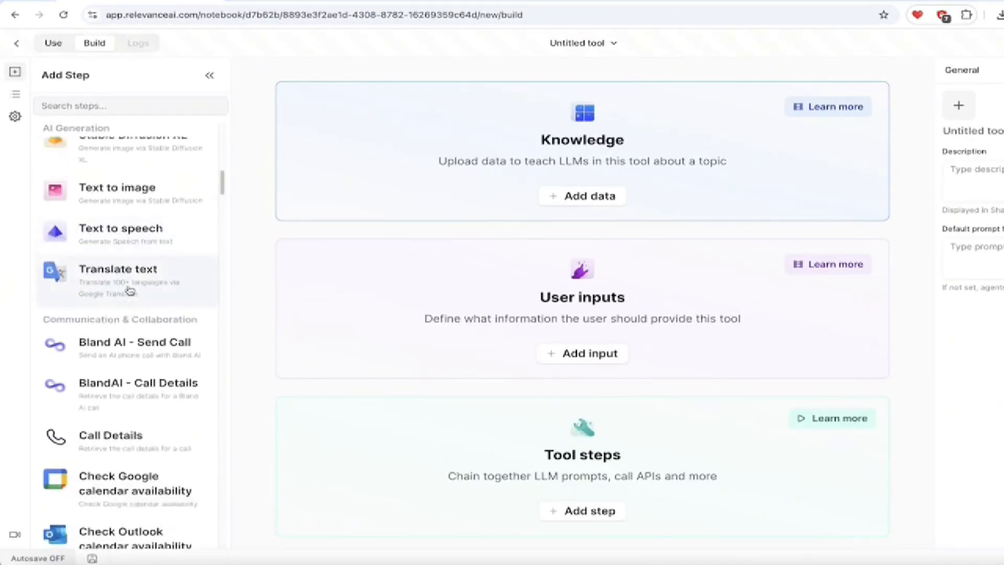
pyautogui.scroll(-2, 130, 290)
pyautogui.scroll(-4, 130, 291)
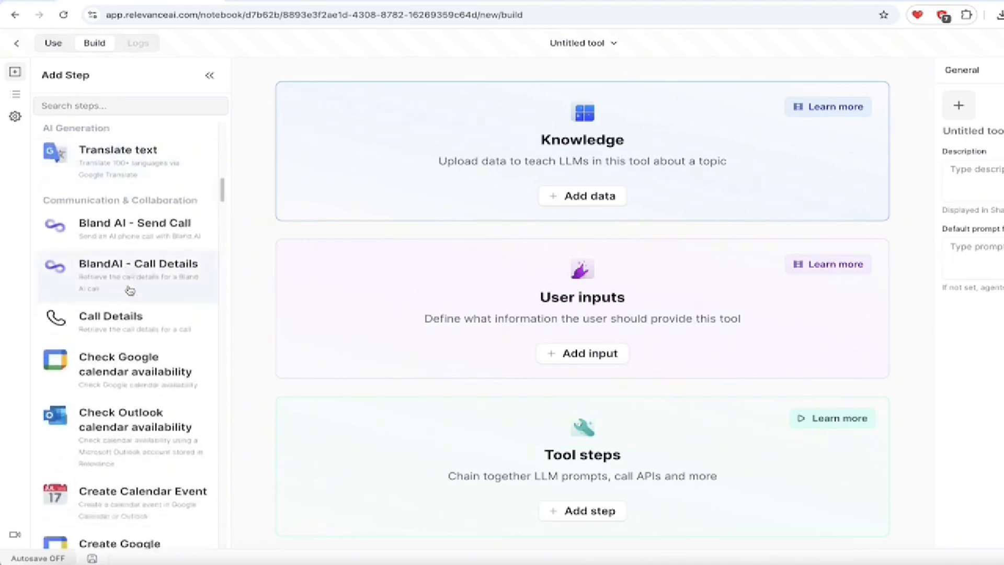
pyautogui.scroll(-3, 129, 290)
pyautogui.scroll(-10, 130, 290)
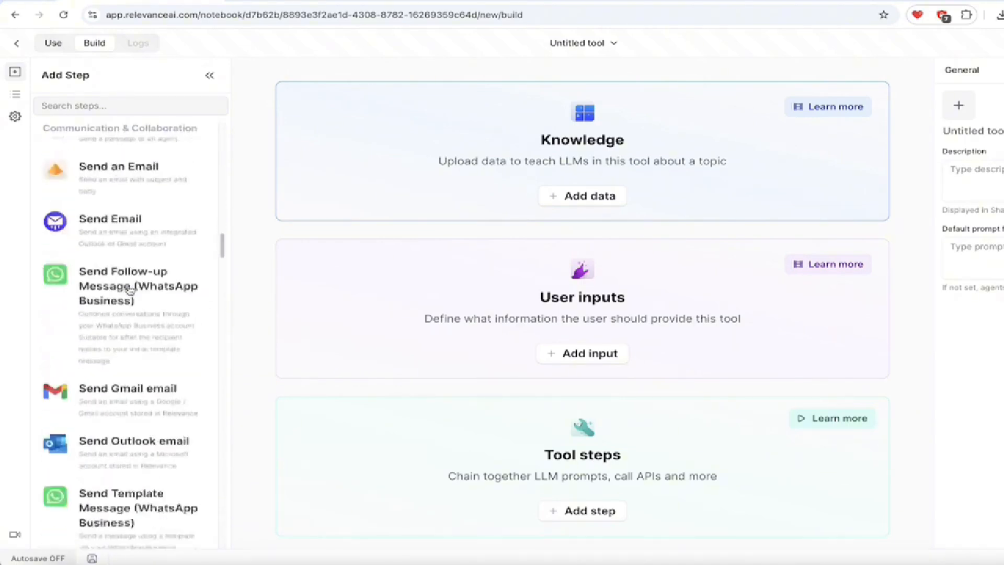
pyautogui.scroll(-15, 129, 290)
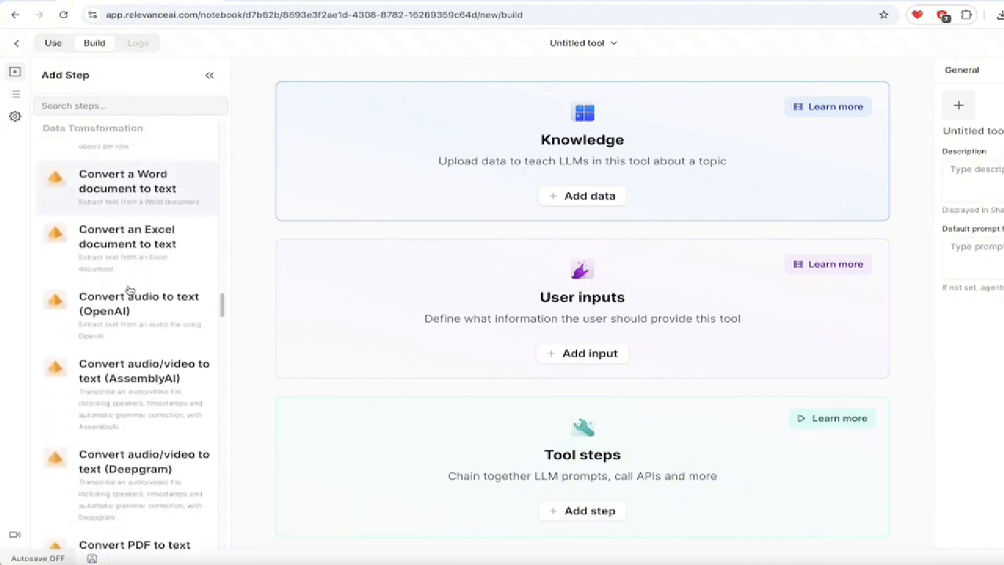
pyautogui.scroll(-3, 134, 397)
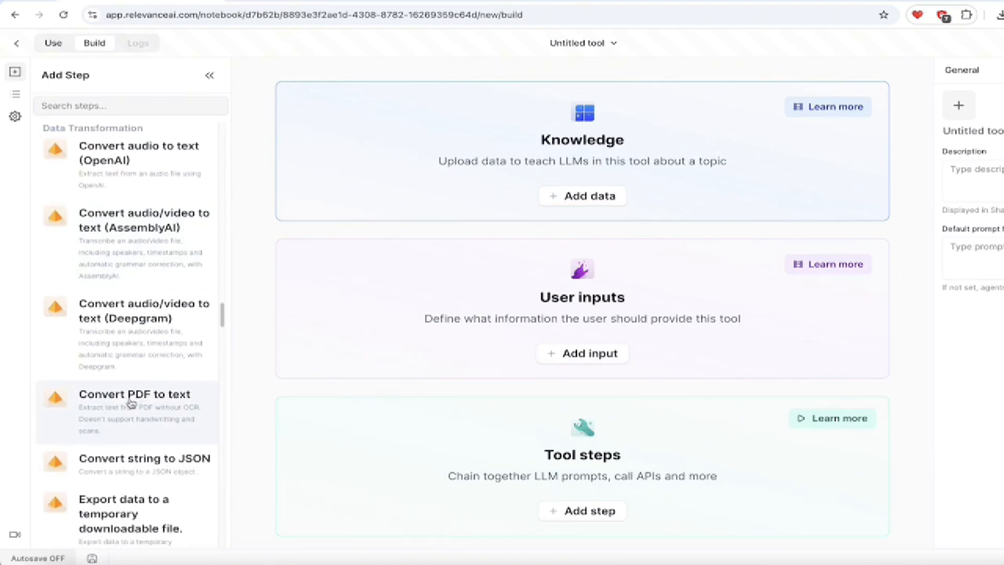
# Add a Convert PDF to text step and upload 'YouTube - Basic Creator Requirements.pdf' from the Desktop.
pyautogui.click(130, 402)
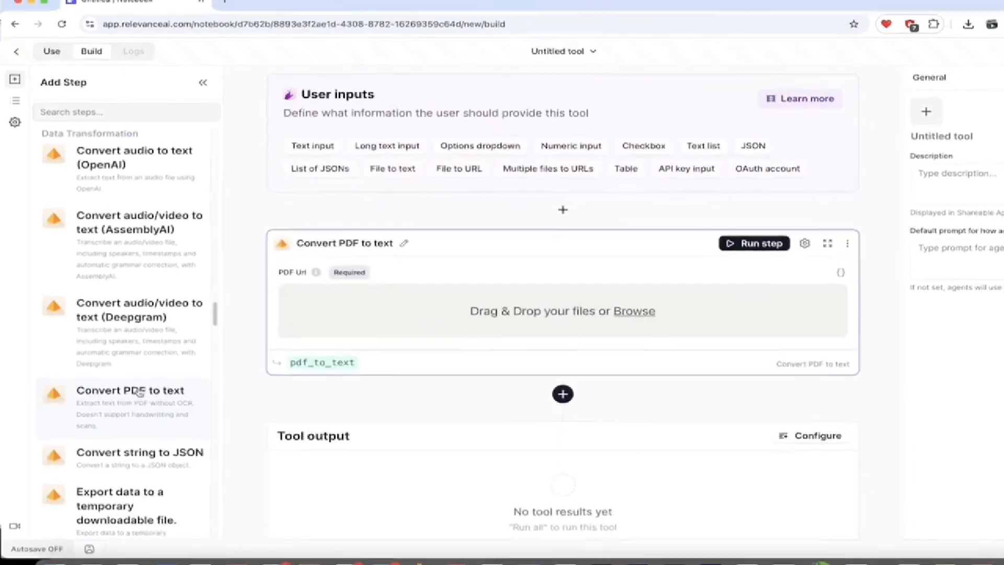
pyautogui.scroll(1, 375, 285)
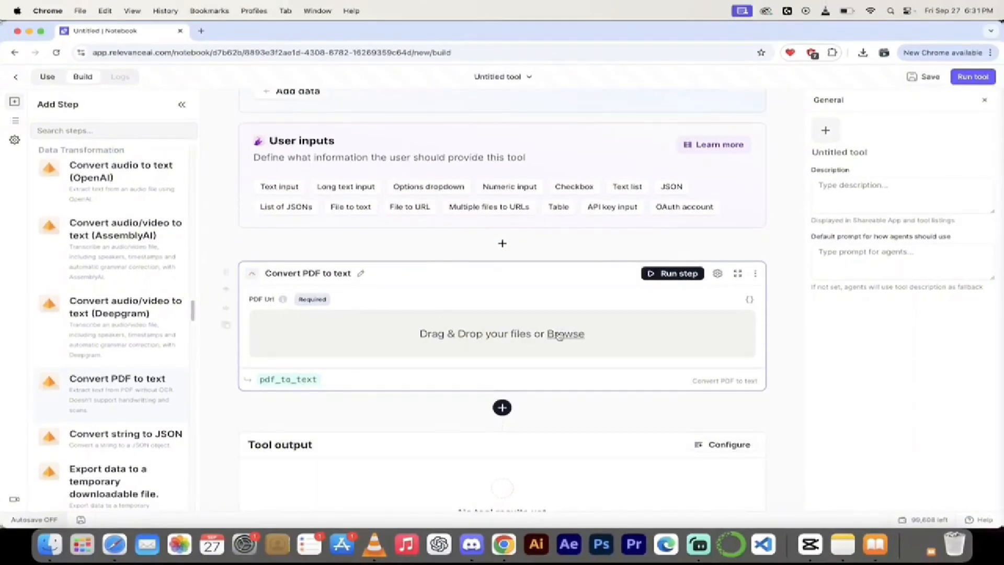
pyautogui.click(48, 552)
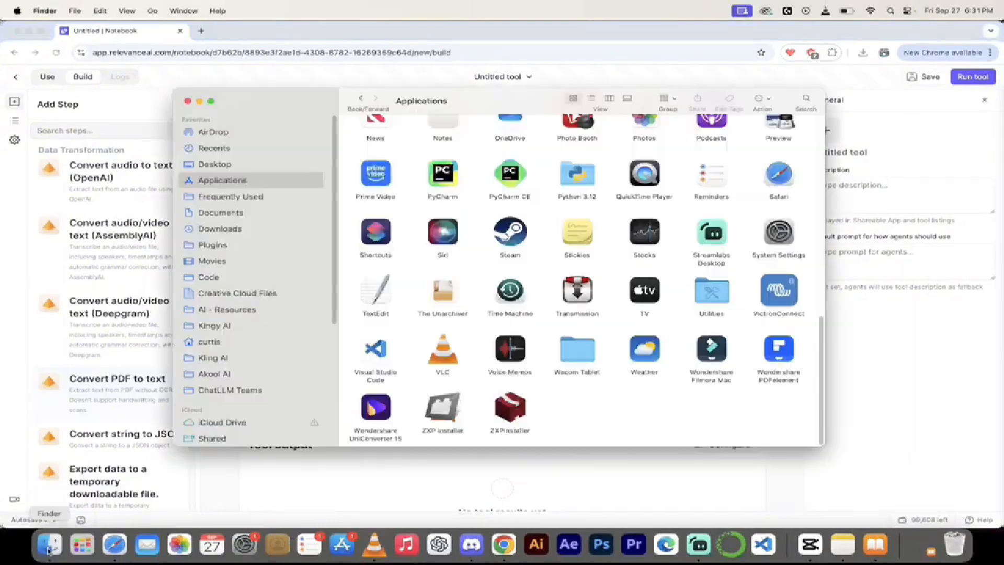
pyautogui.click(223, 167)
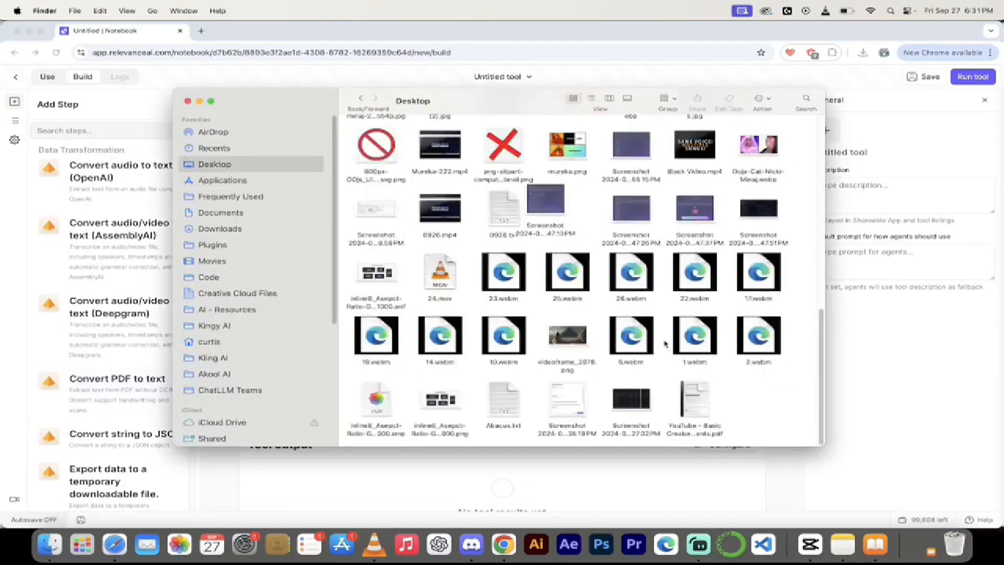
pyautogui.moveTo(695, 400); pyautogui.dragTo(481, 327)
pyautogui.press('super+Tab')
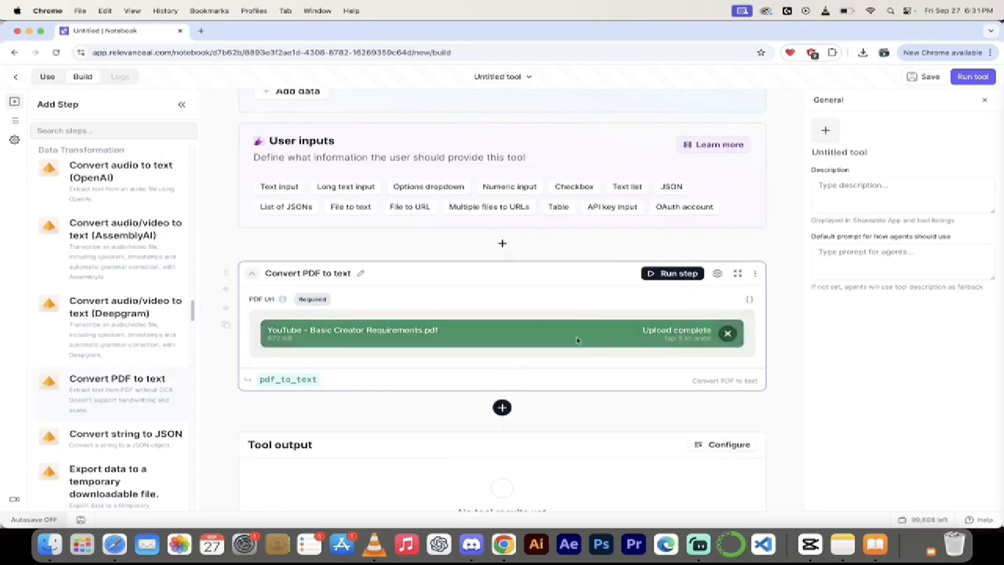
pyautogui.scroll(-2, 460, 373)
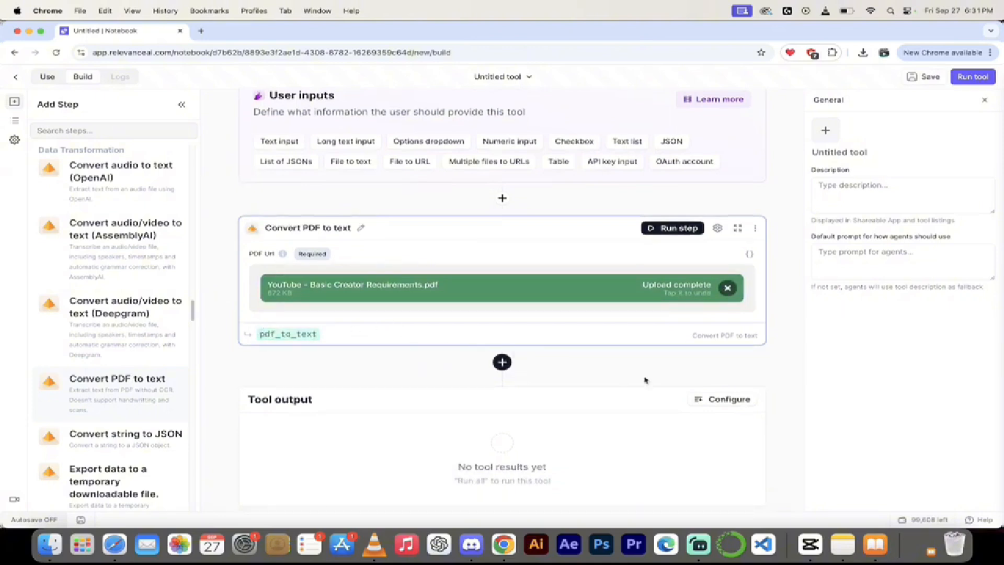
# Run the PDF conversion step, expand its extracted text and copy it.
pyautogui.click(654, 230)
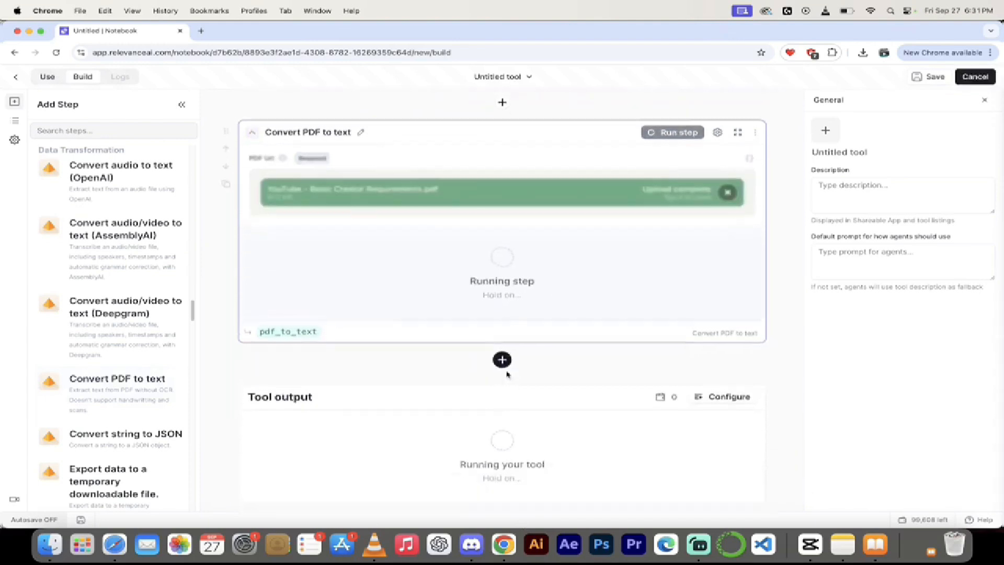
pyautogui.scroll(-2, 536, 354)
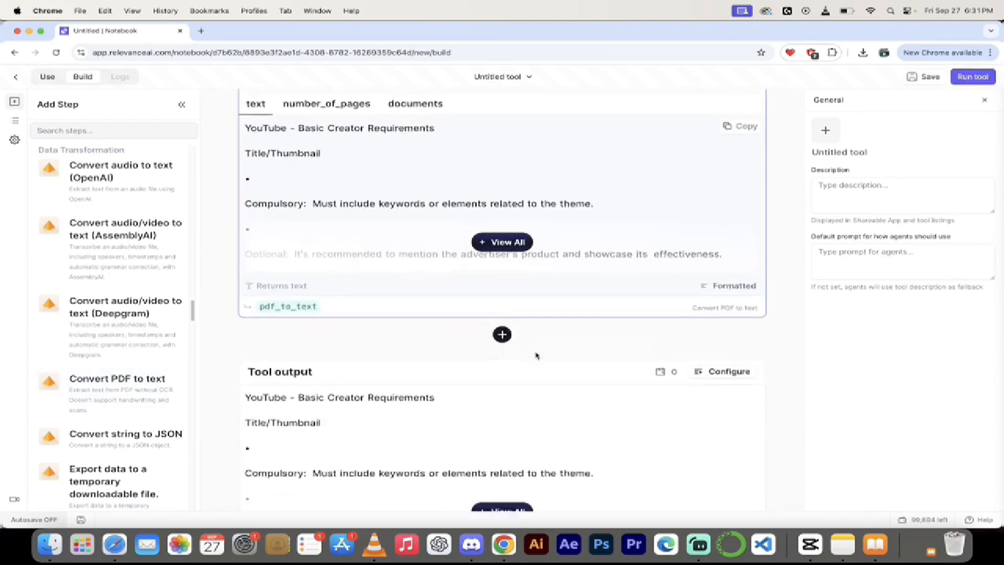
pyautogui.click(506, 242)
pyautogui.scroll(4, 505, 238)
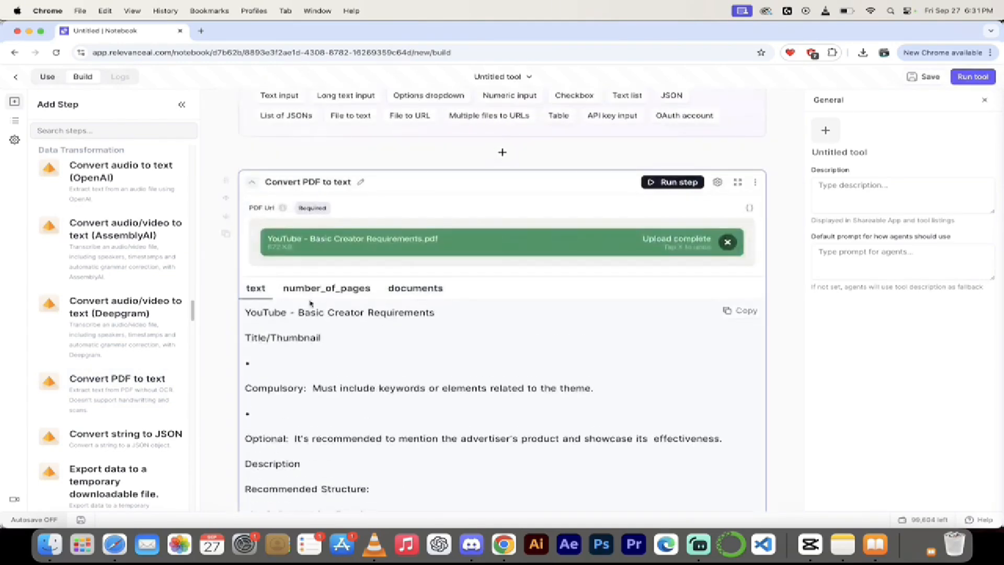
pyautogui.scroll(-2, 450, 370)
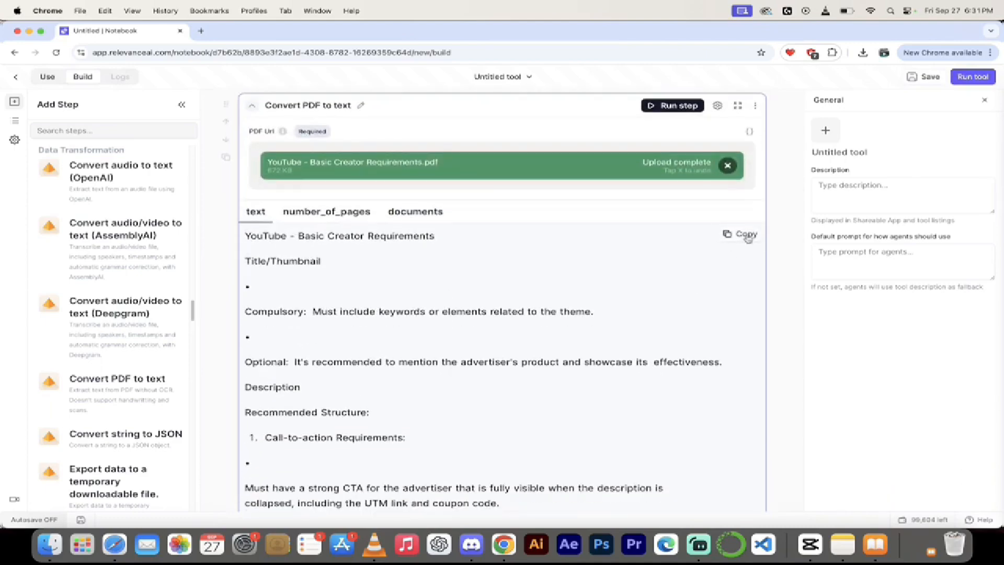
pyautogui.click(745, 234)
pyautogui.scroll(-10, 601, 341)
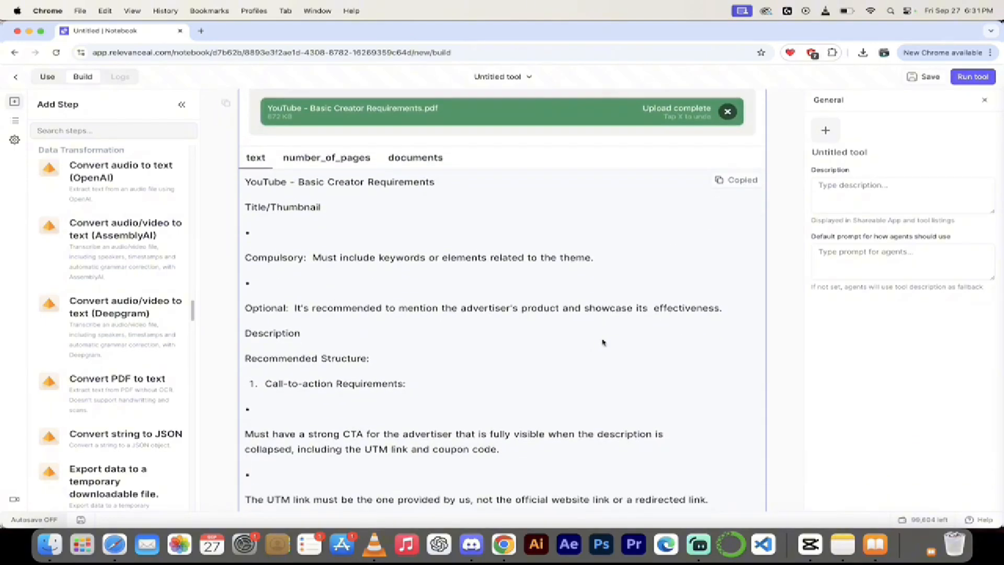
pyautogui.scroll(-15, 602, 342)
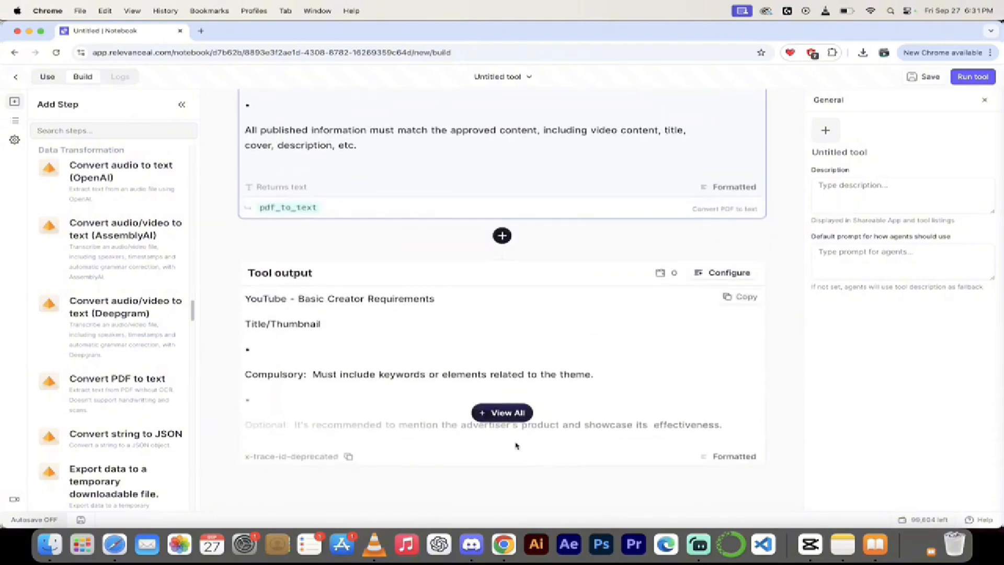
# Expand and copy the full tool output text, then scroll through it.
pyautogui.click(510, 415)
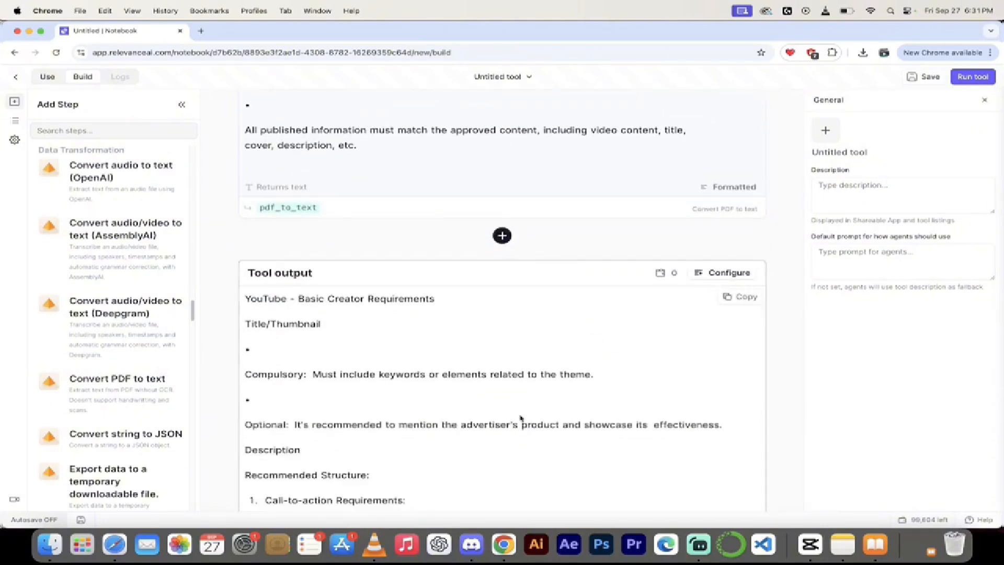
pyautogui.click(738, 298)
pyautogui.scroll(-15, 496, 410)
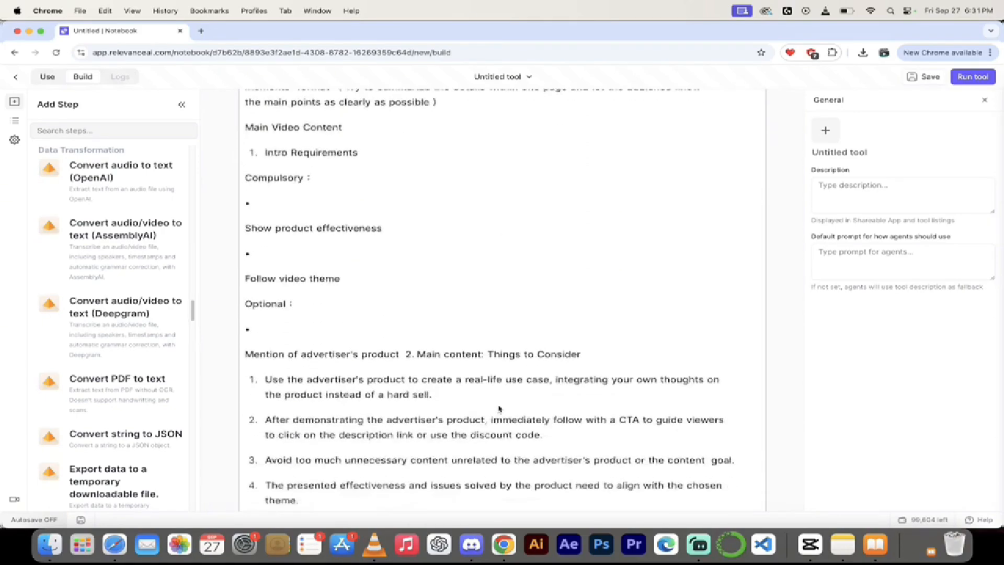
pyautogui.scroll(-10, 499, 409)
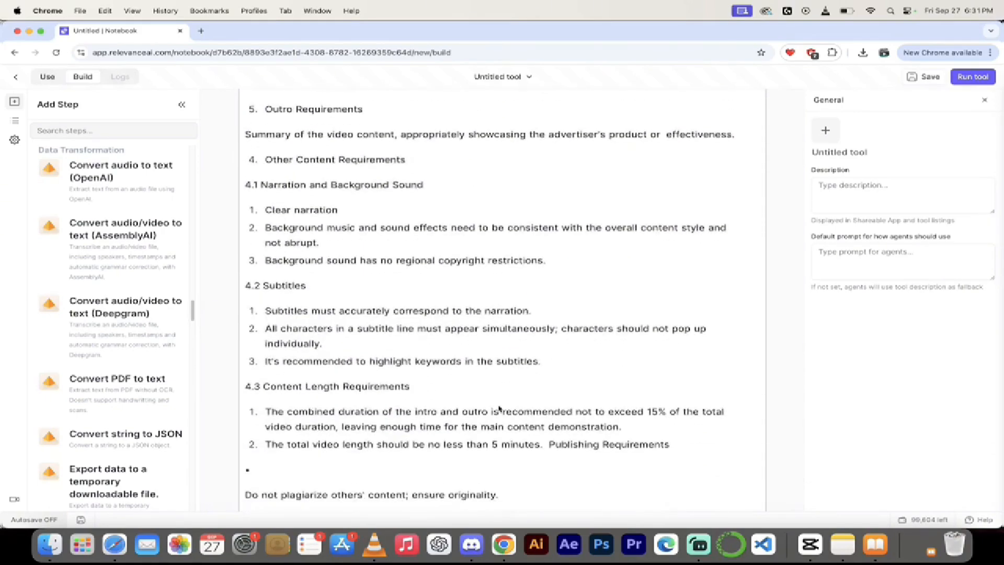
pyautogui.scroll(-2, 500, 409)
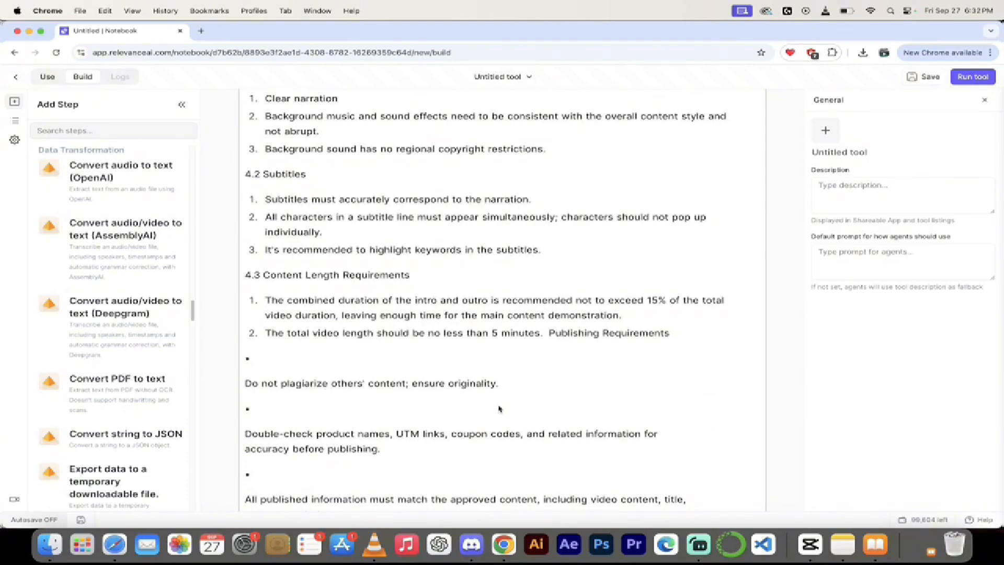
pyautogui.scroll(-2, 499, 409)
pyautogui.scroll(2, 499, 409)
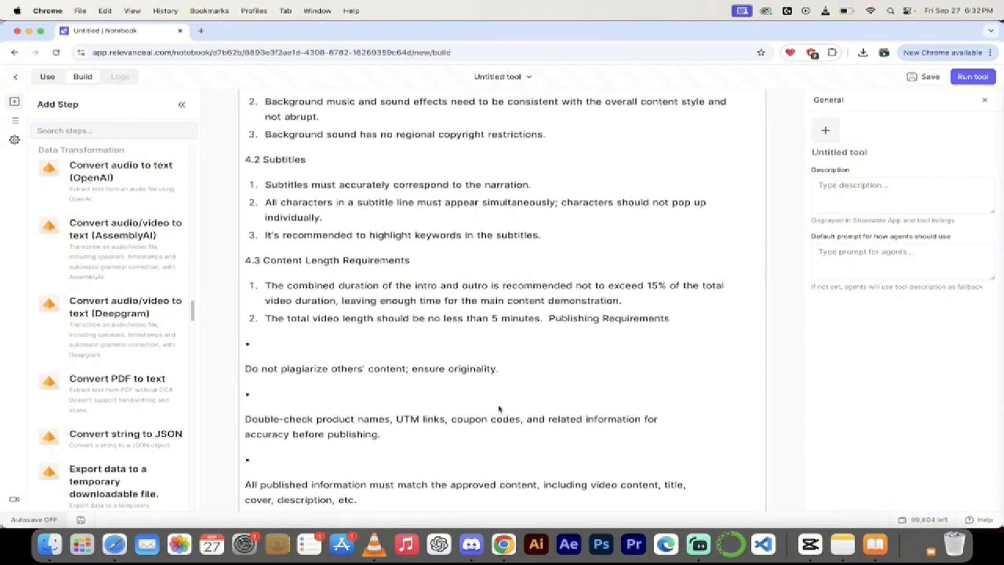
pyautogui.scroll(3, 499, 409)
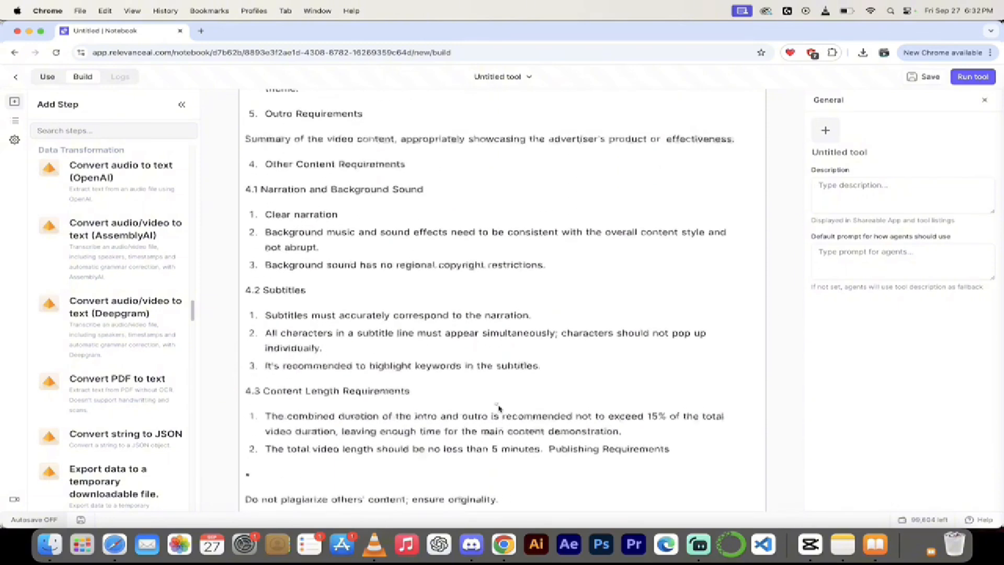